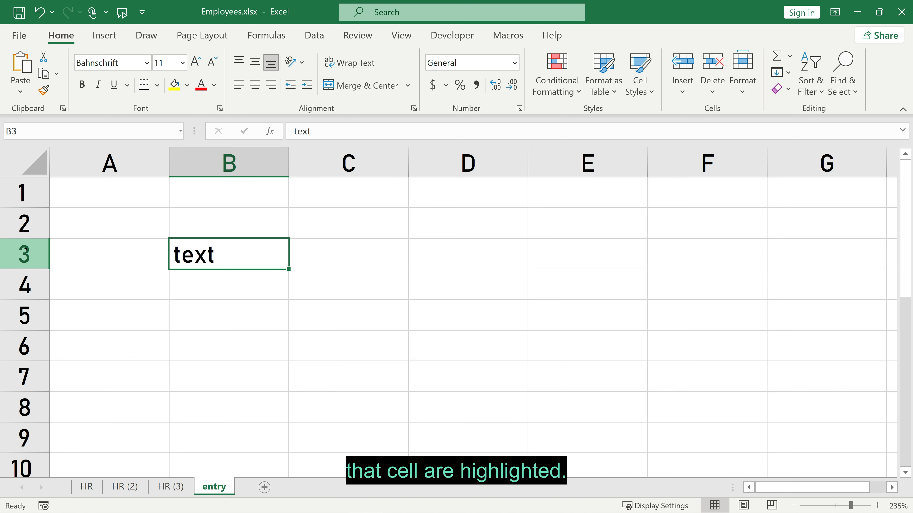
Use the Name Box to jump to A8 and select A3:C7, then select block B3:D7.
{"action": "left_click", "coordinate": [23, 130]}
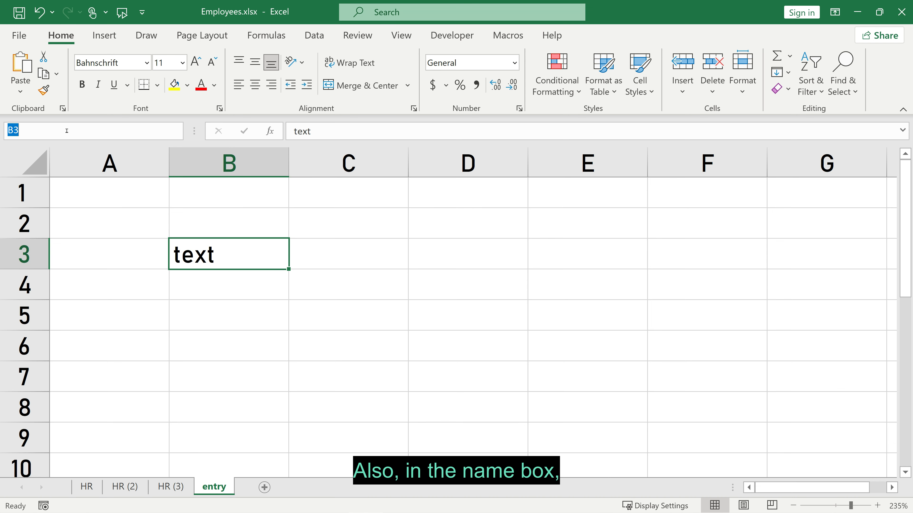
{"action": "left_click_drag", "start_coordinate": [66, 130], "coordinate": [1, 129]}
{"action": "type", "text": "a8"}
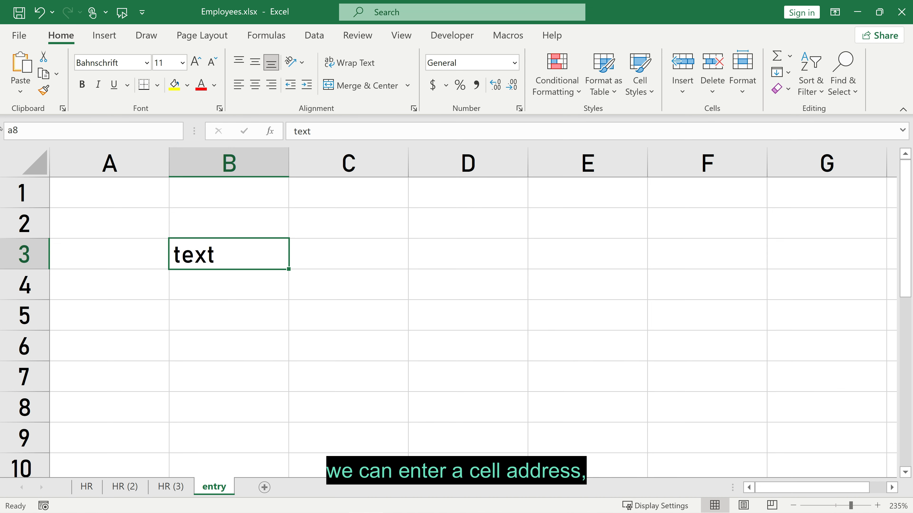
{"action": "key", "text": "Return"}
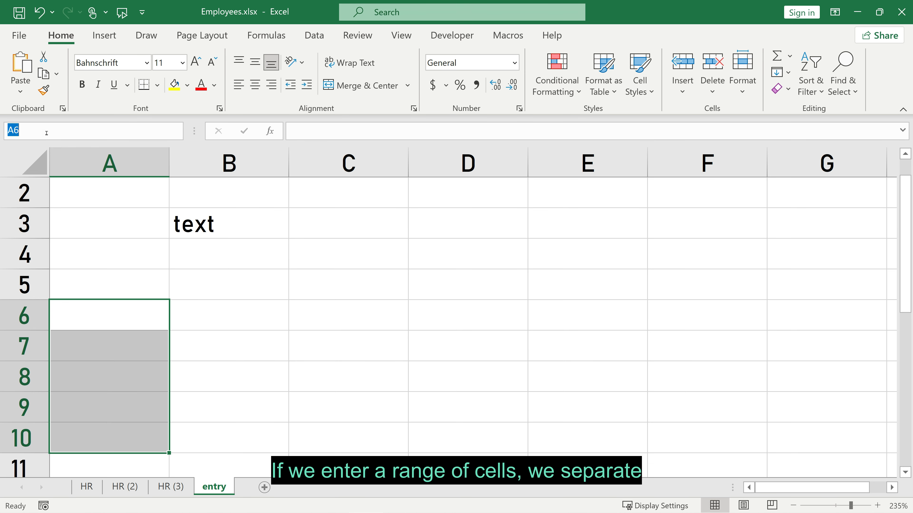
{"action": "left_click", "coordinate": [47, 132]}
{"action": "type", "text": "a3:c7"}
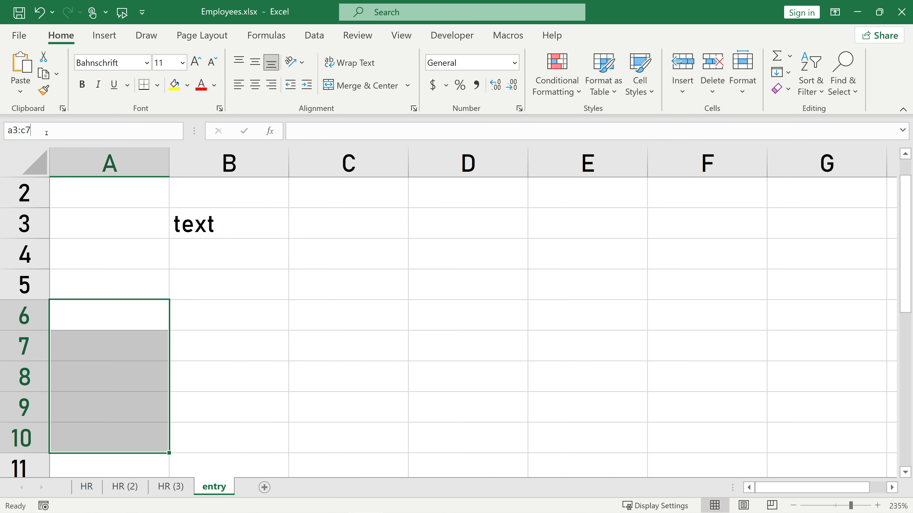
{"action": "key", "text": "Return"}
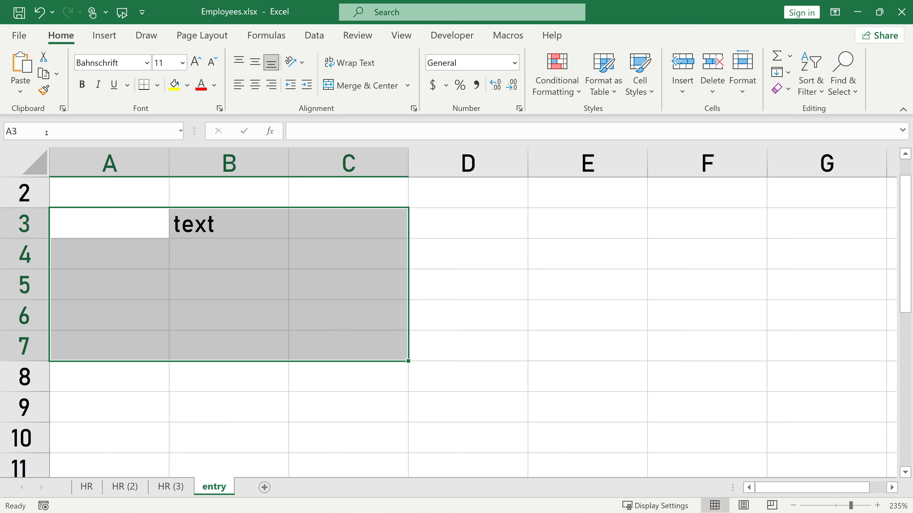
{"action": "left_click", "coordinate": [237, 258]}
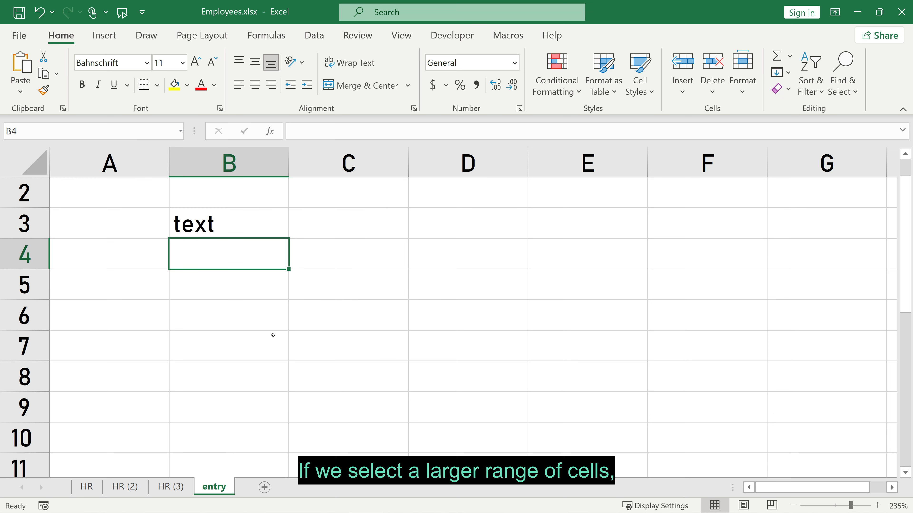
{"action": "left_click_drag", "start_coordinate": [209, 233], "coordinate": [467, 345]}
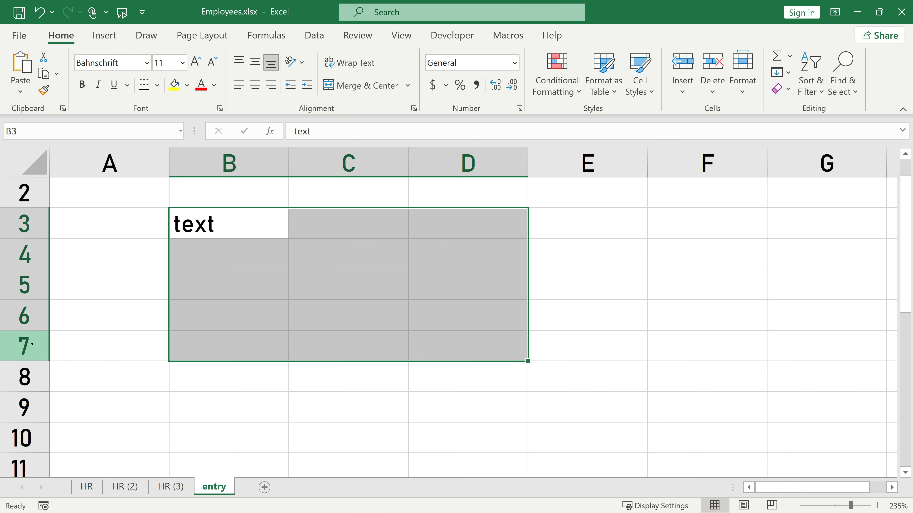
With the formula bar expanded, enter a sample name and street address into B4.
{"action": "left_click", "coordinate": [203, 245]}
{"action": "key", "text": "ctrl+shift+u"}
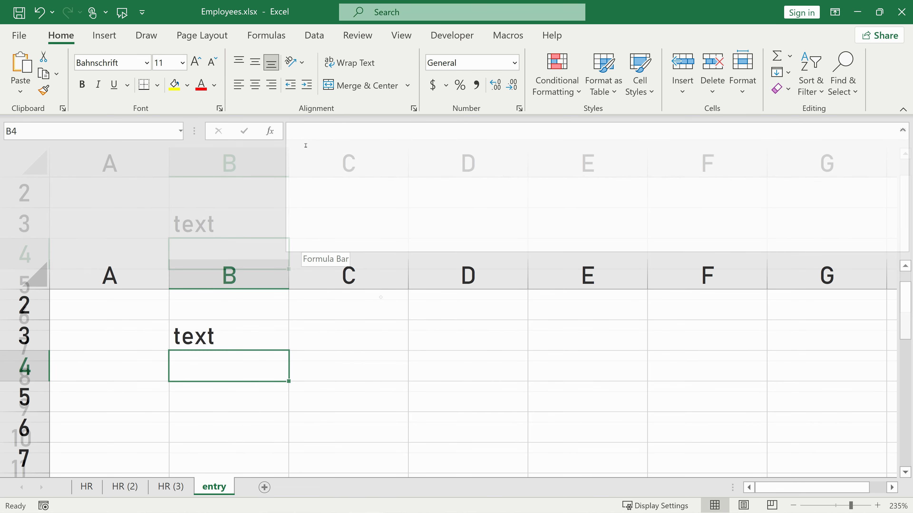
{"action": "left_click", "coordinate": [377, 173]}
{"action": "type", "text": "John Smith"}
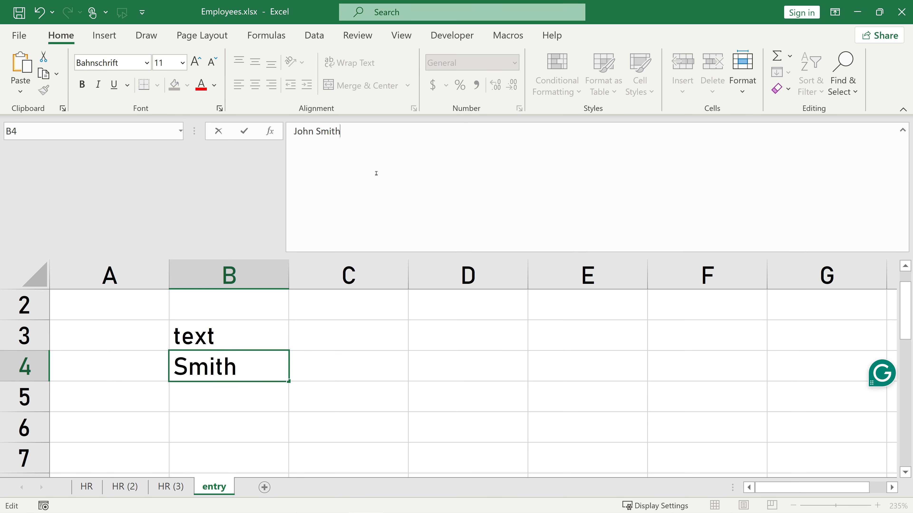
{"action": "type", "text": ", 123"}
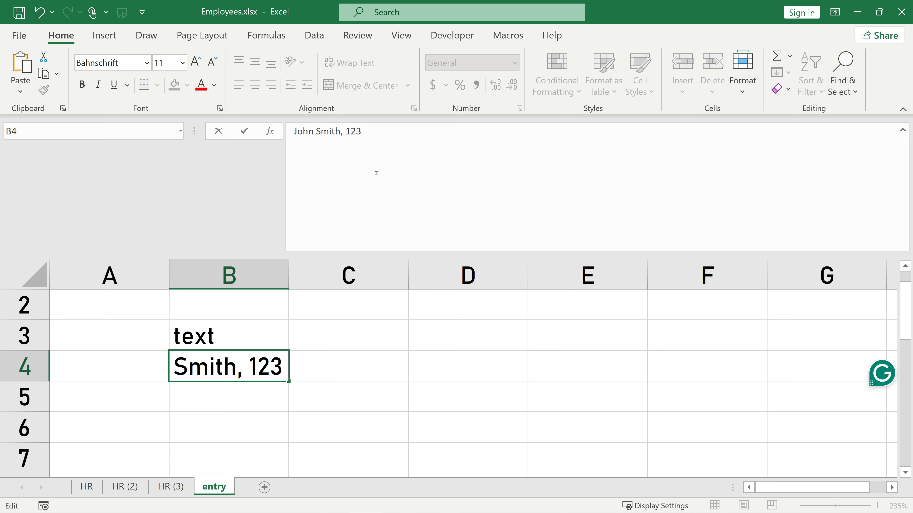
{"action": "type", "text": " Main St"}
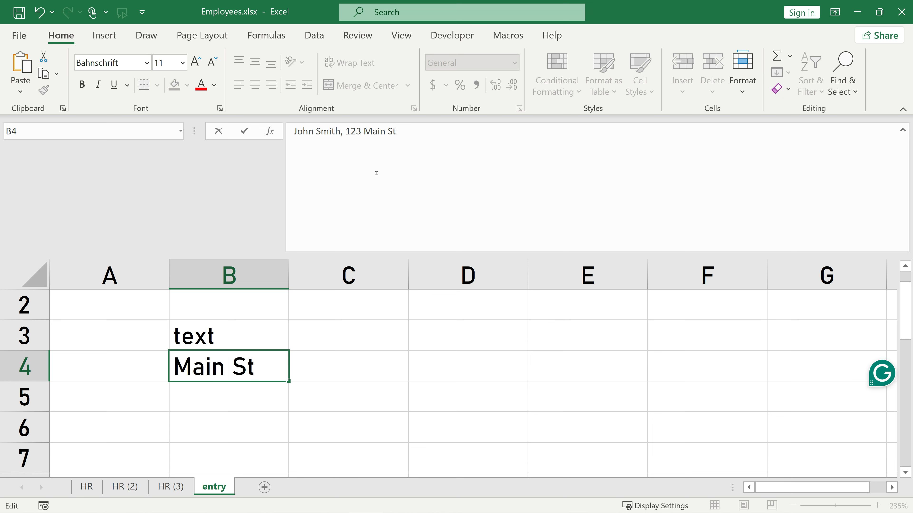
{"action": "type", "text": ", USA"}
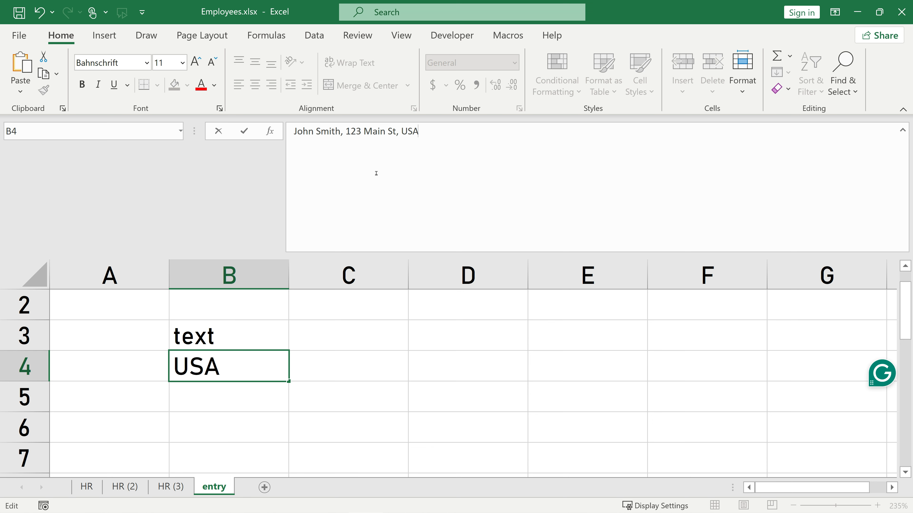
{"action": "key", "text": "Return"}
Grow B4 to several lines by pasting the address line repeatedly, then add '>30.000 characters'.
{"action": "key", "text": "Up"}
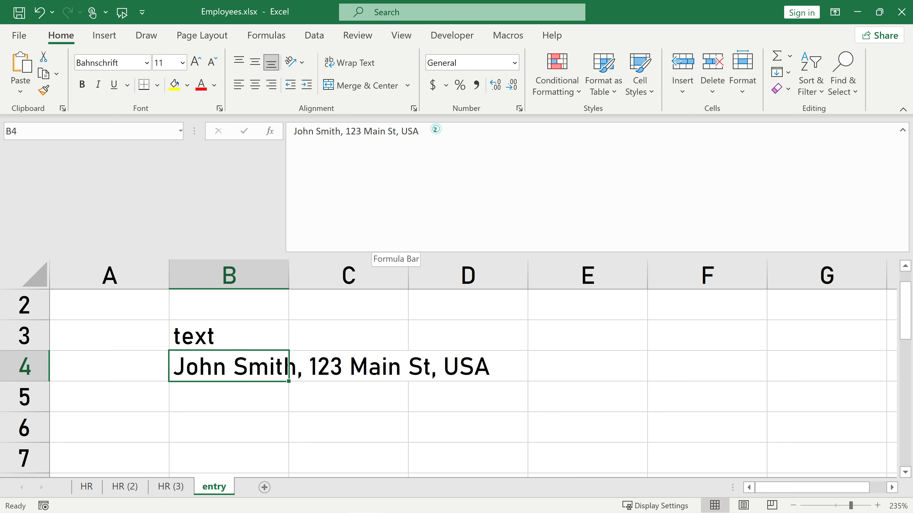
{"action": "triple_click", "coordinate": [364, 129]}
{"action": "key", "text": "ctrl+c"}
{"action": "left_click", "coordinate": [449, 133]}
{"action": "key", "text": "alt+Return"}
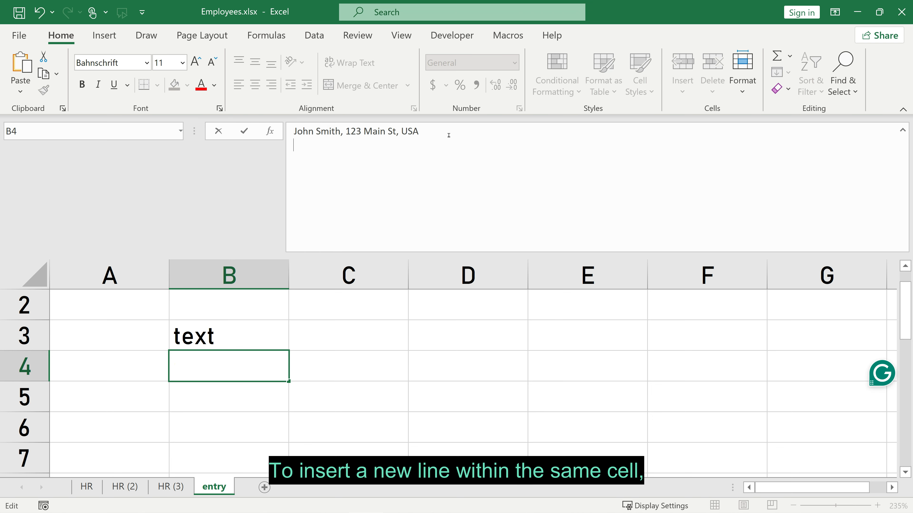
{"action": "key", "text": "ctrl+v"}
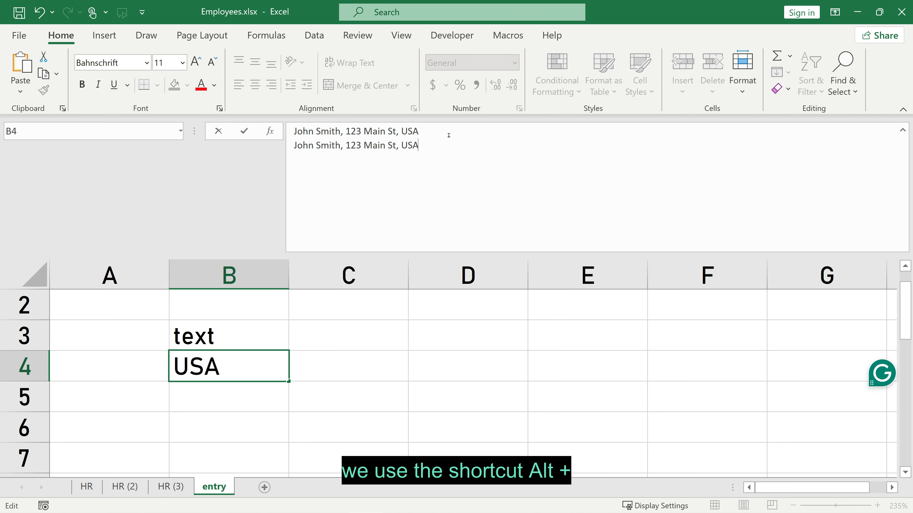
{"action": "key", "text": "alt+Return"}
{"action": "key", "text": "ctrl+v"}
{"action": "key", "text": "alt+Return"}
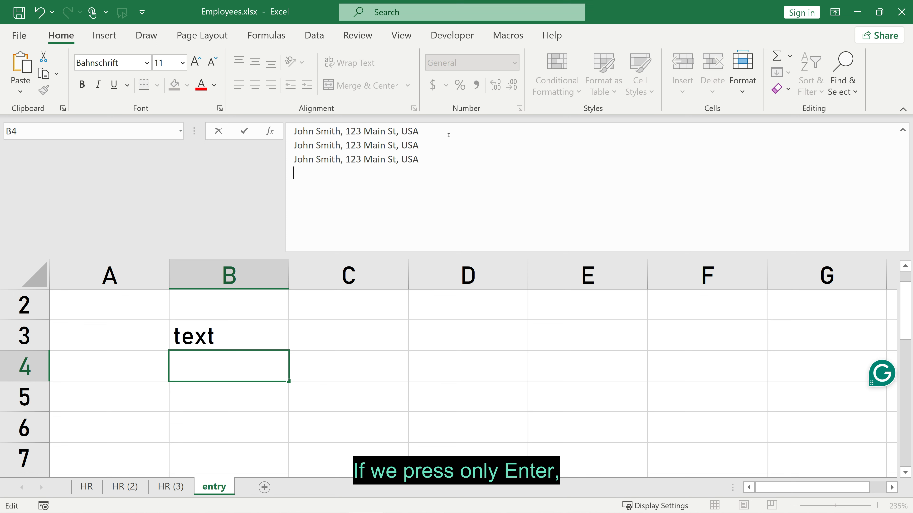
{"action": "key", "text": "ctrl+v"}
{"action": "key", "text": "alt+Return"}
{"action": "scroll", "coordinate": [484, 194], "scroll_direction": "down", "scroll_amount": 3}
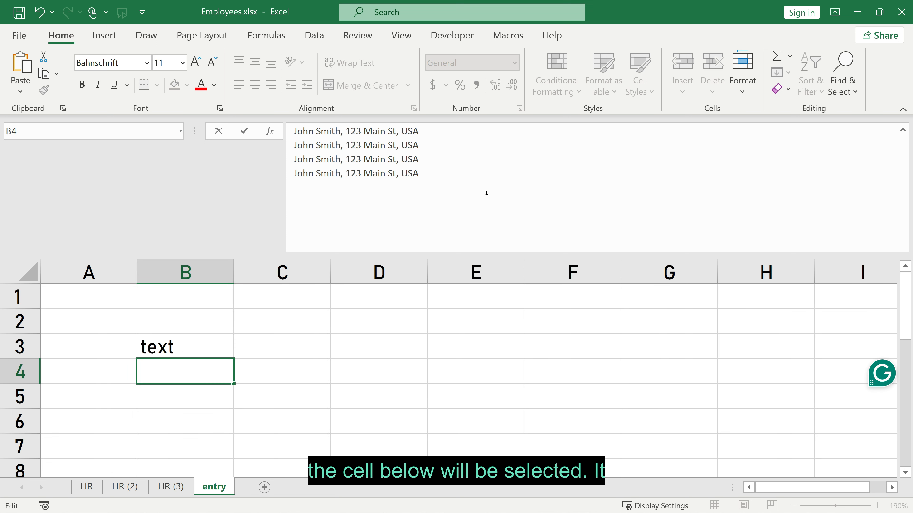
{"action": "type", "text": ">30.000 characters"}
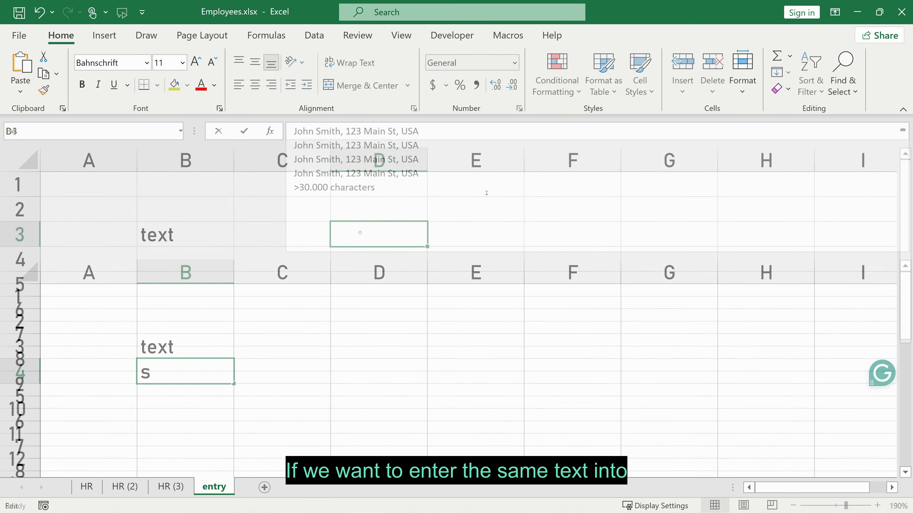
Enter Employees into the scattered cells C7, F5, H3, E10 and A9 at once.
{"action": "left_click", "coordinate": [268, 338], "text": "ctrl"}
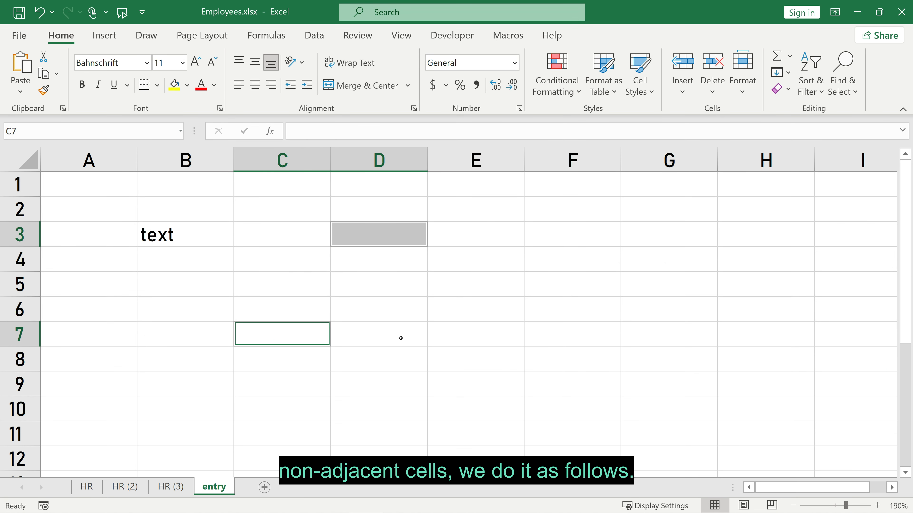
{"action": "left_click", "coordinate": [578, 292], "text": "ctrl"}
{"action": "left_click", "coordinate": [757, 241], "text": "ctrl"}
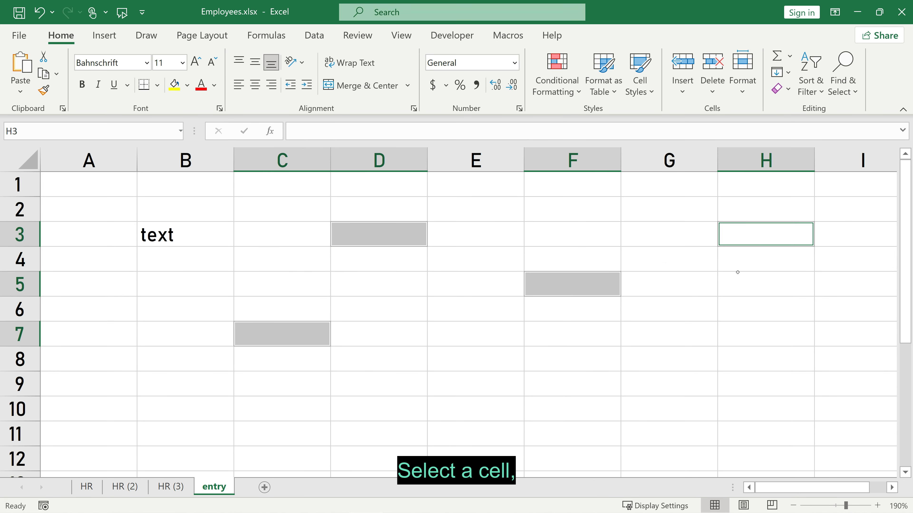
{"action": "left_click", "coordinate": [459, 407], "text": "ctrl"}
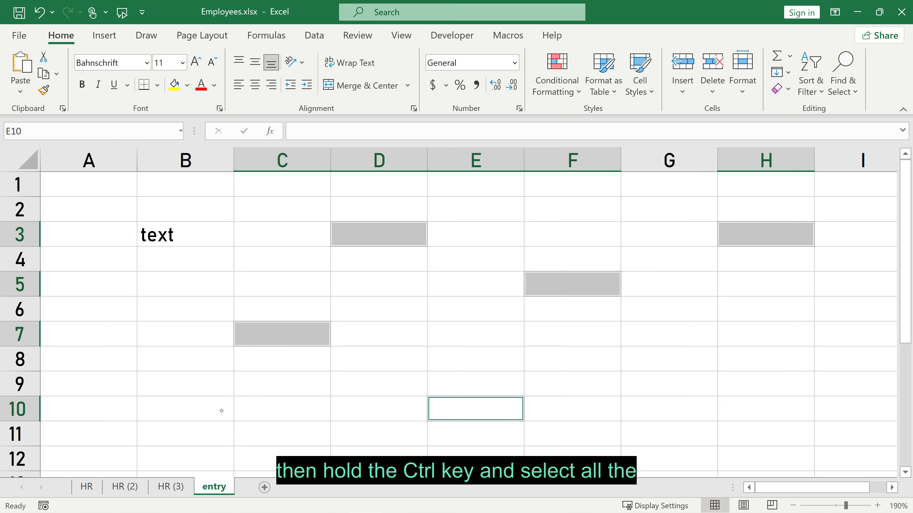
{"action": "left_click", "coordinate": [101, 385], "text": "ctrl"}
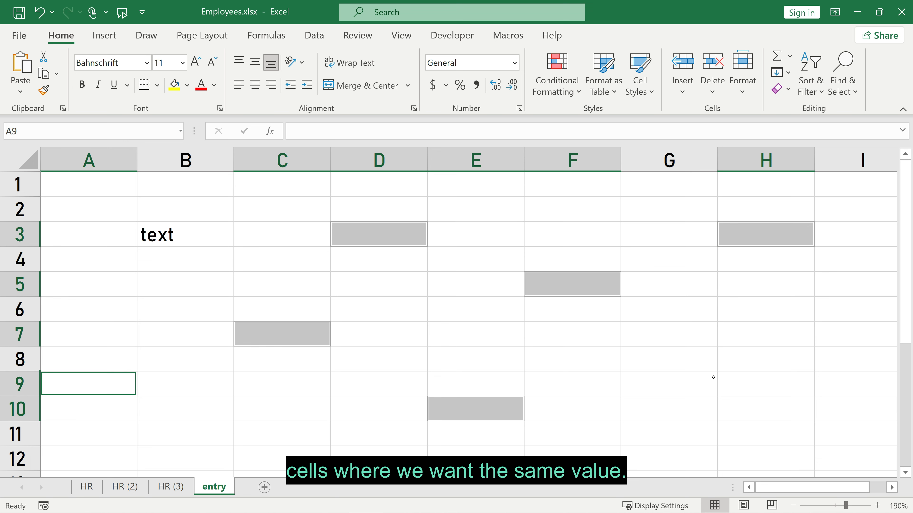
{"action": "type", "text": "Emp"}
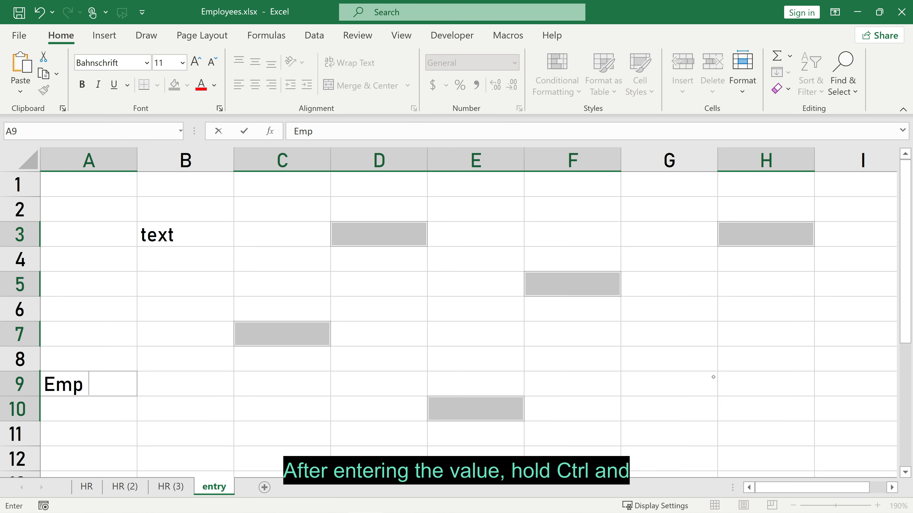
{"action": "type", "text": "loyees"}
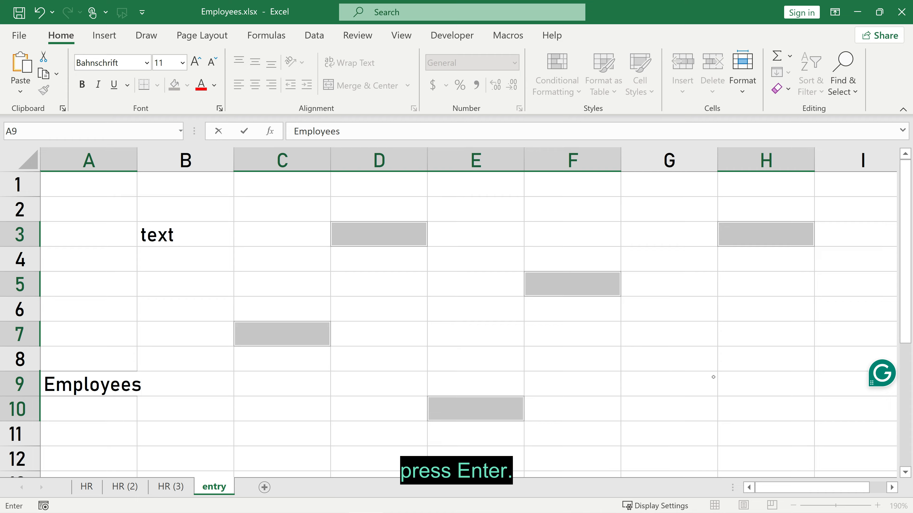
{"action": "key", "text": "ctrl+Return"}
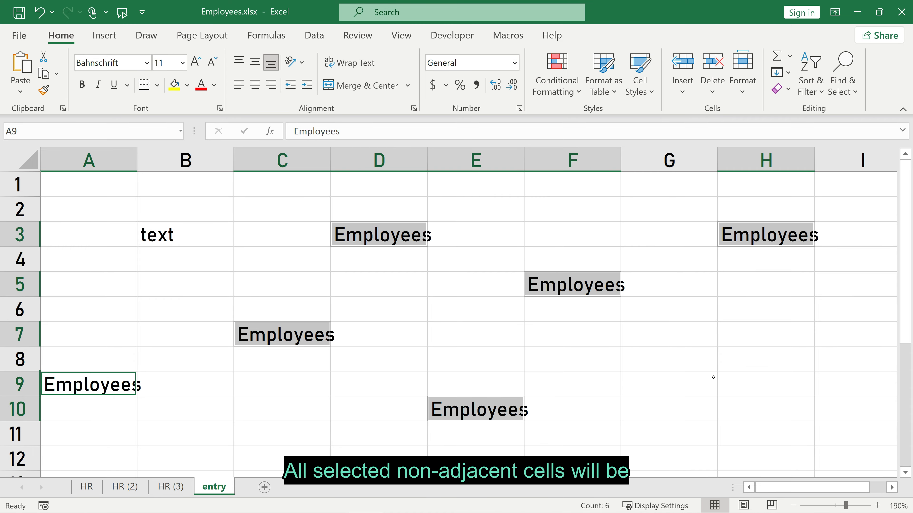
{"action": "left_click", "coordinate": [463, 324]}
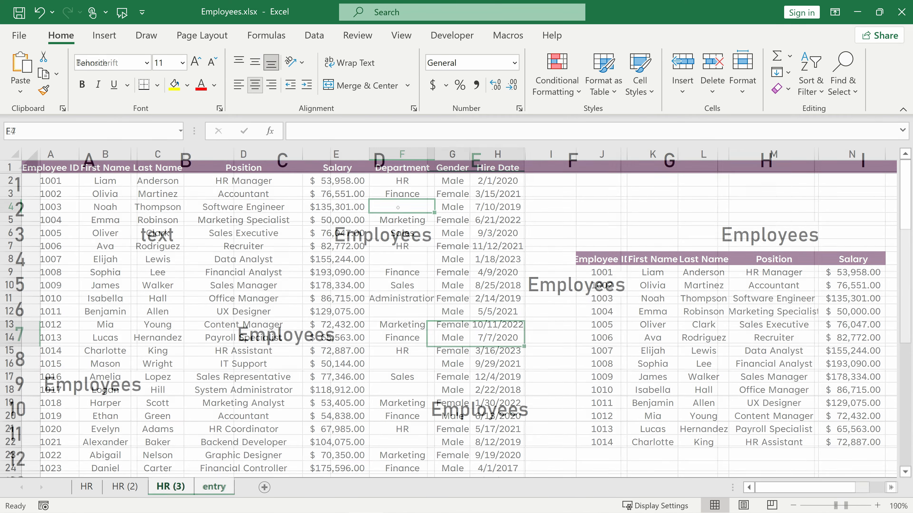
Fill IT into the blank Department cells F4, F8, F12, F16, F18 and F22 on HR (3).
{"action": "left_click", "coordinate": [397, 259], "text": "ctrl"}
{"action": "left_click", "coordinate": [413, 310], "text": "ctrl"}
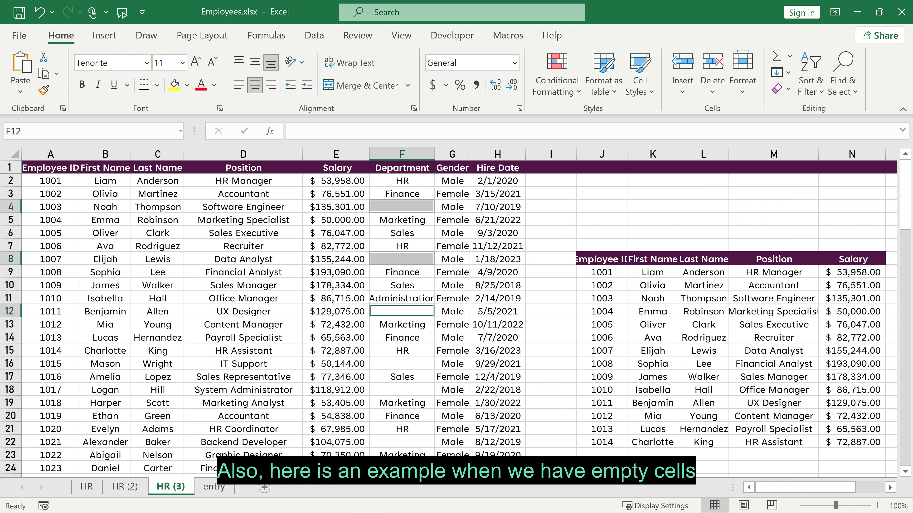
{"action": "left_click", "coordinate": [412, 359], "text": "ctrl"}
{"action": "left_click", "coordinate": [409, 386], "text": "ctrl"}
{"action": "left_click", "coordinate": [411, 441], "text": "ctrl"}
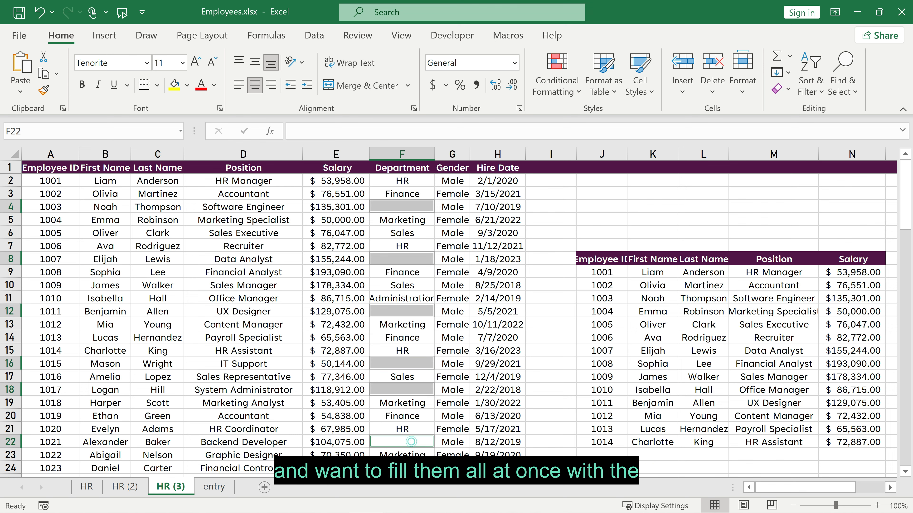
{"action": "type", "text": "IT"}
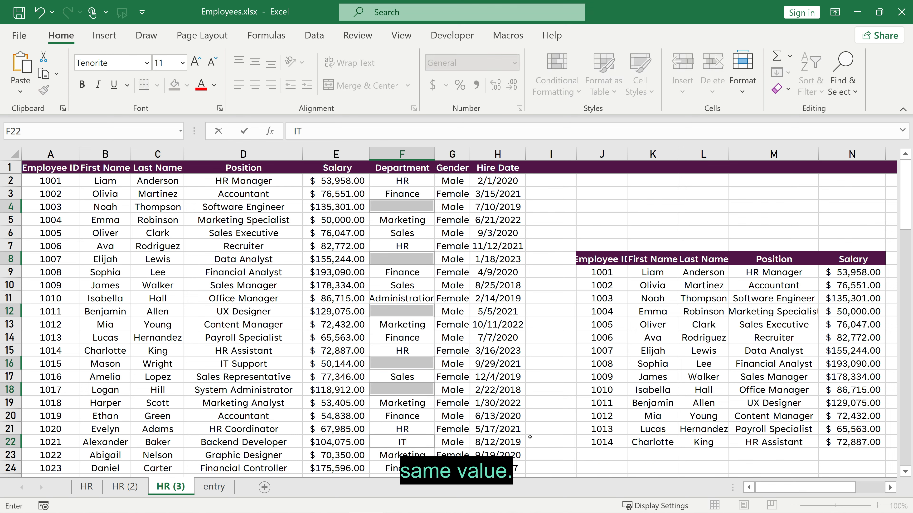
{"action": "key", "text": "ctrl+Return"}
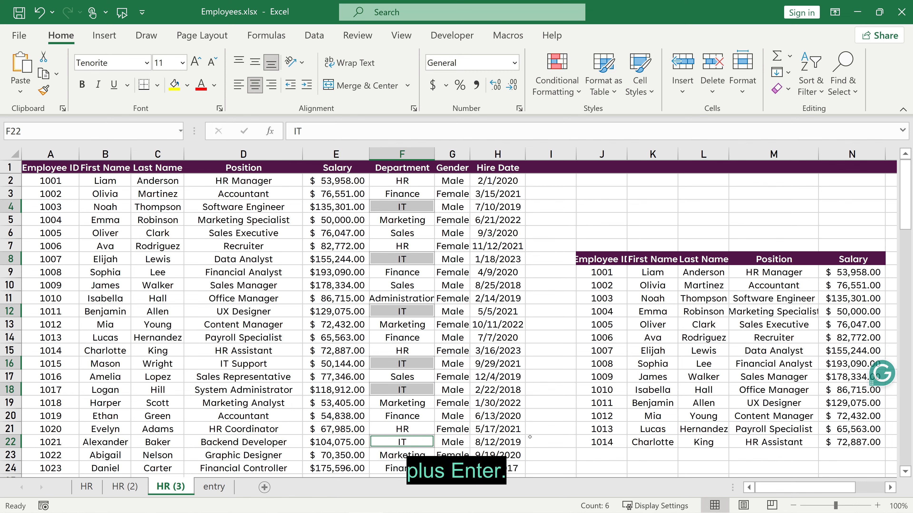
{"action": "left_click", "coordinate": [458, 296]}
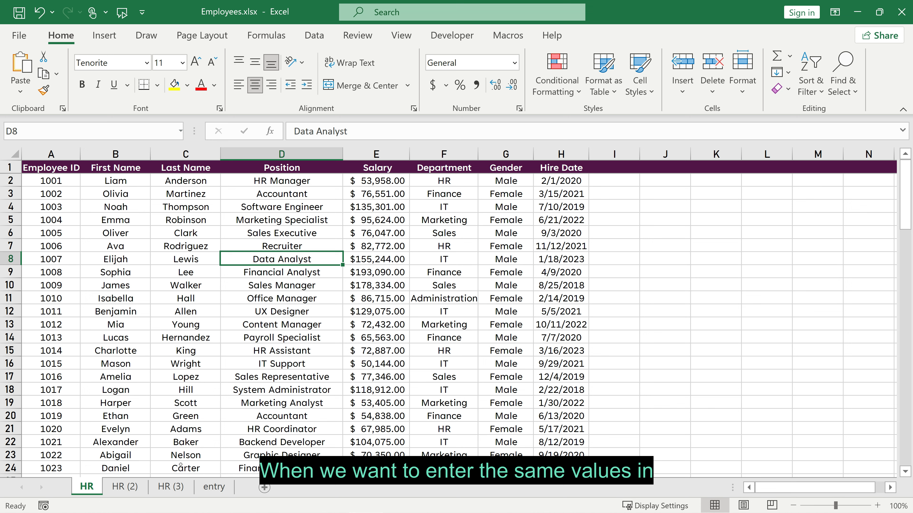
Group the three HR sheets and enter YOEX in cell I1.
{"action": "left_click", "coordinate": [164, 488], "text": "shift"}
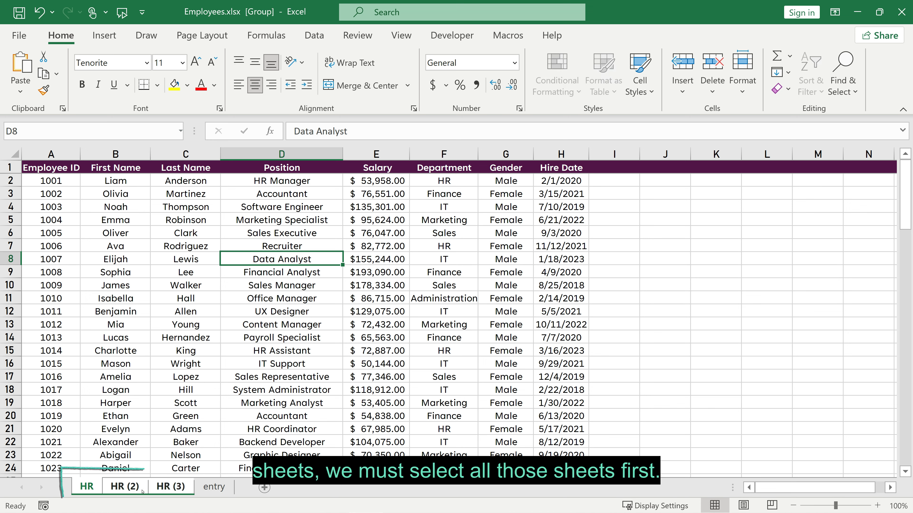
{"action": "left_click", "coordinate": [603, 168]}
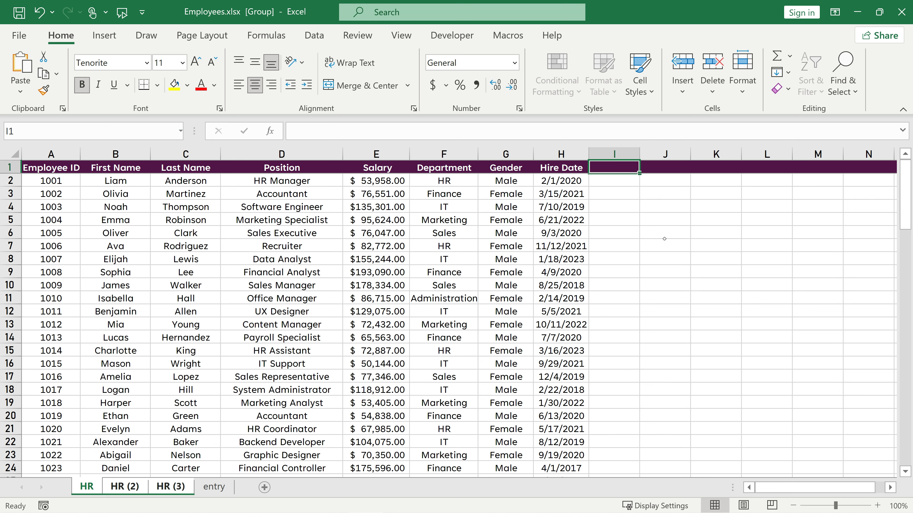
{"action": "type", "text": "YO"}
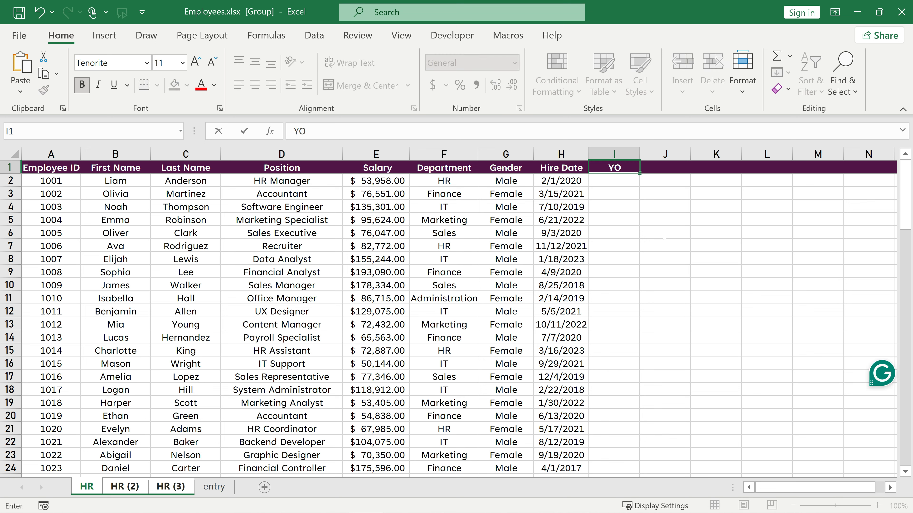
{"action": "type", "text": "EX"}
{"action": "key", "text": "Return"}
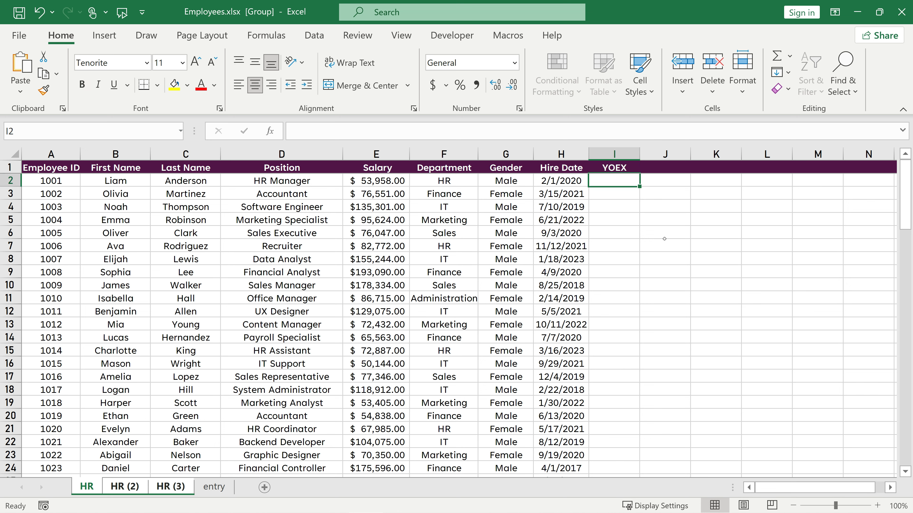
Make YOEX italic, light blue, 12-point and left-aligned, then verify it on HR (3).
{"action": "left_click", "coordinate": [612, 168]}
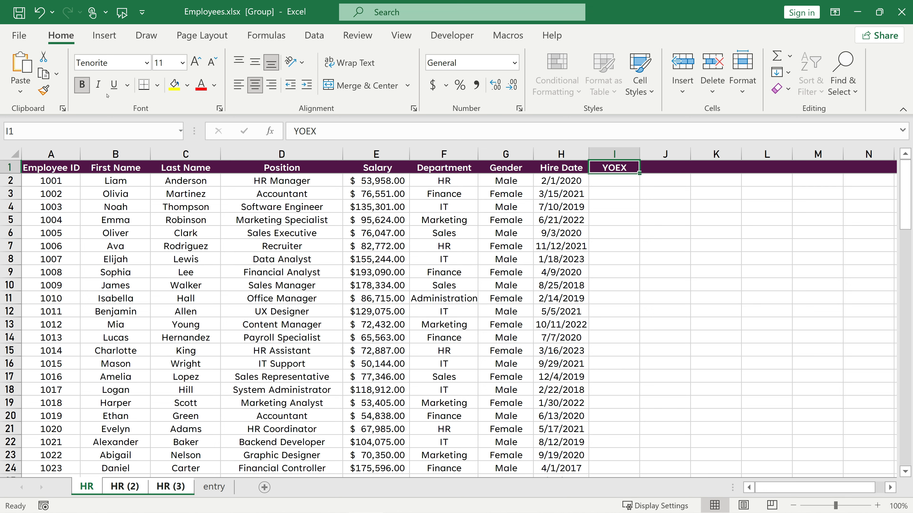
{"action": "left_click", "coordinate": [98, 84]}
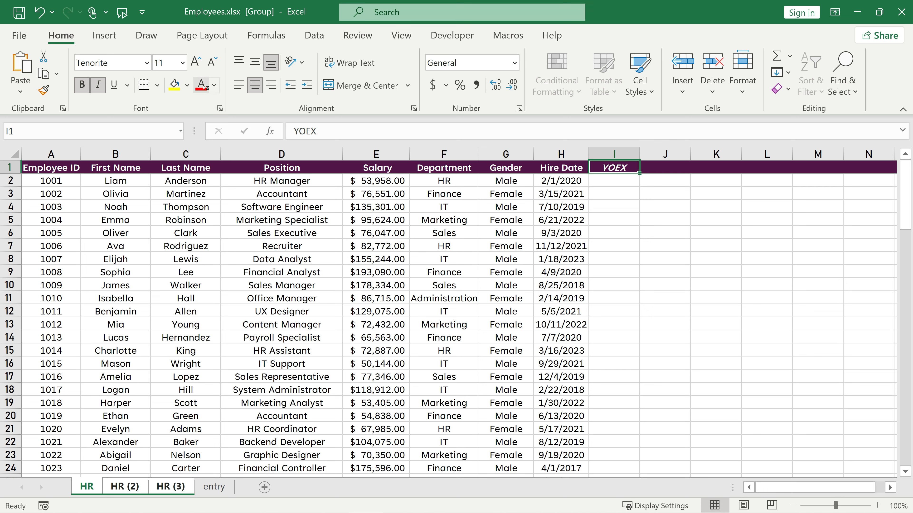
{"action": "left_click", "coordinate": [214, 85]}
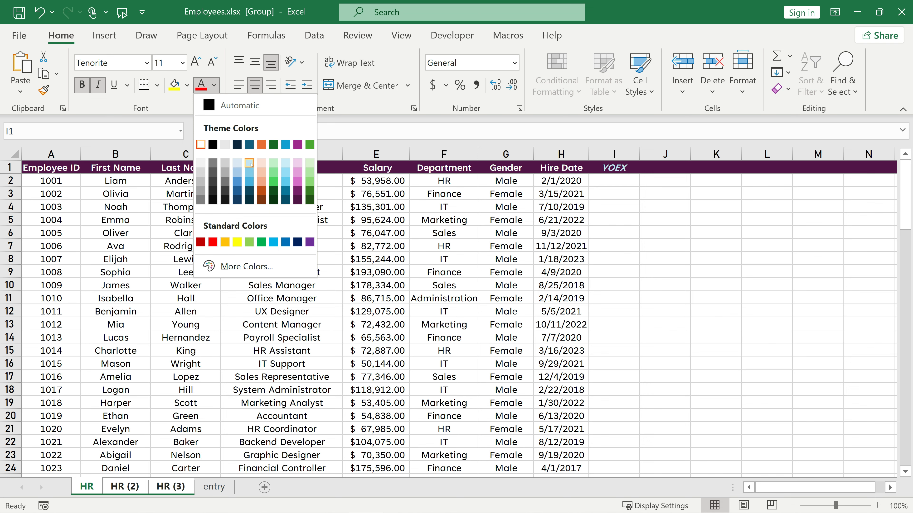
{"action": "left_click", "coordinate": [250, 164]}
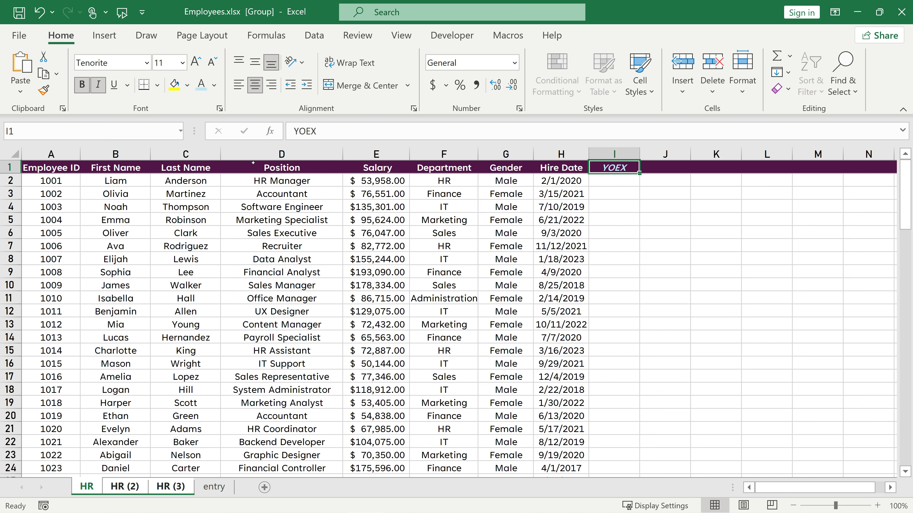
{"action": "left_click", "coordinate": [196, 70]}
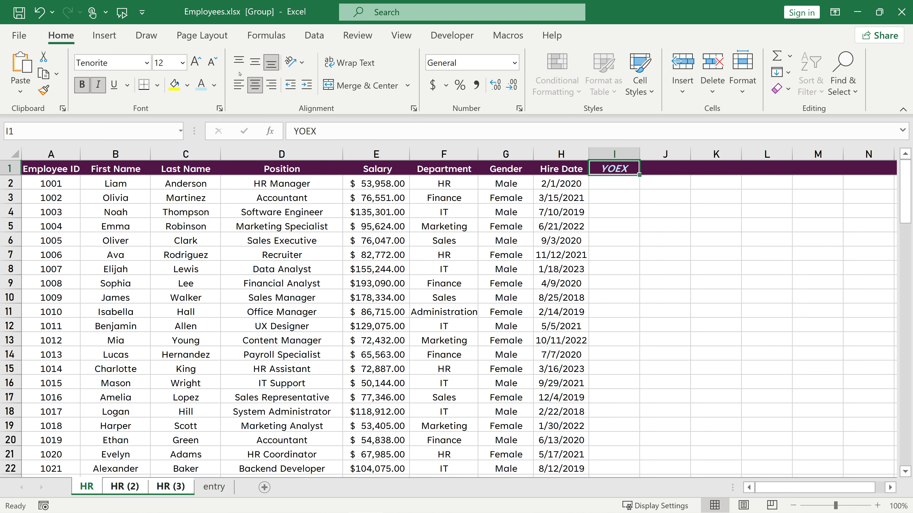
{"action": "left_click", "coordinate": [236, 84]}
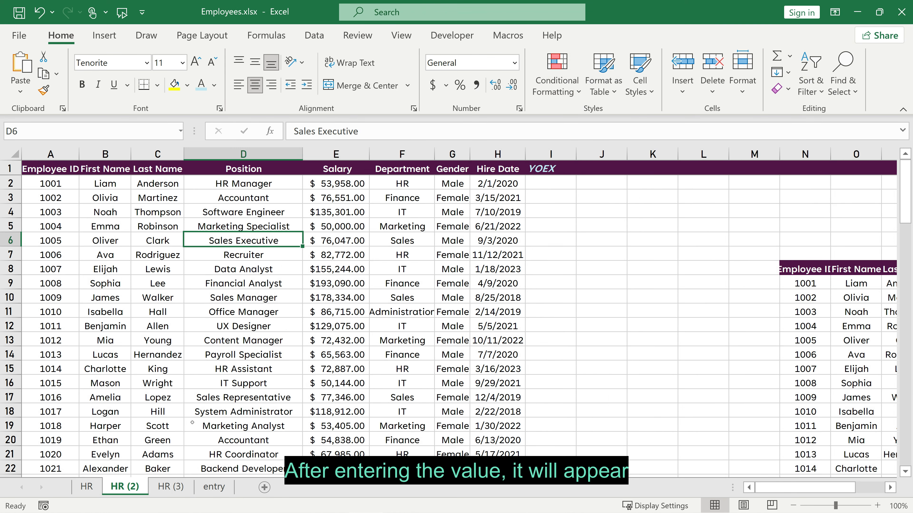
{"action": "left_click", "coordinate": [172, 487]}
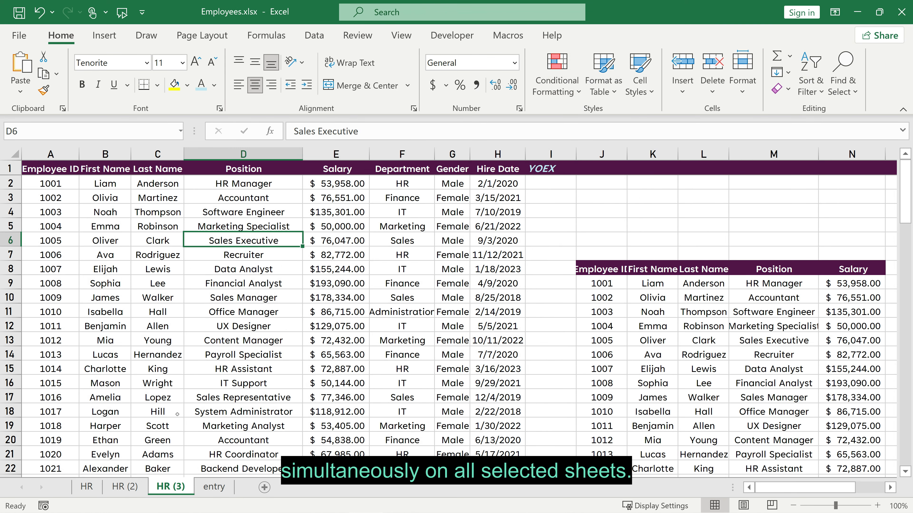
{"action": "left_click", "coordinate": [97, 488]}
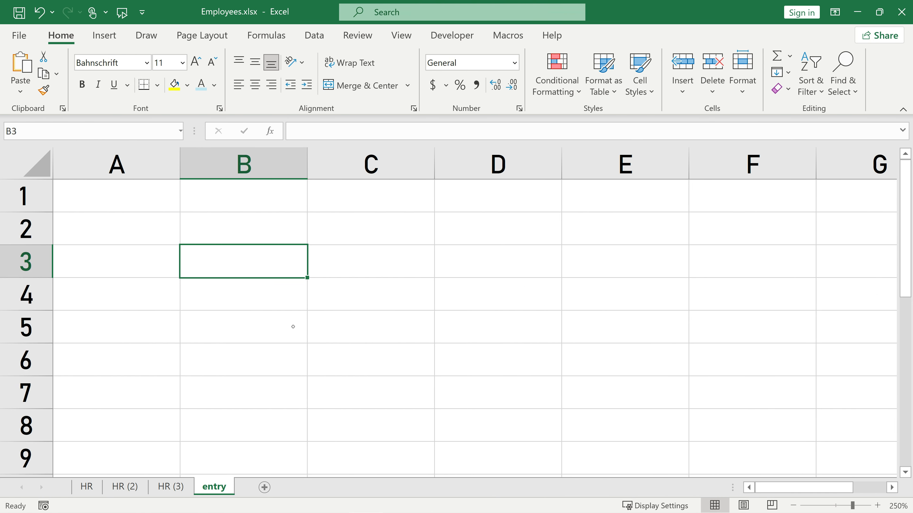
{"action": "type", "text": "John SM"}
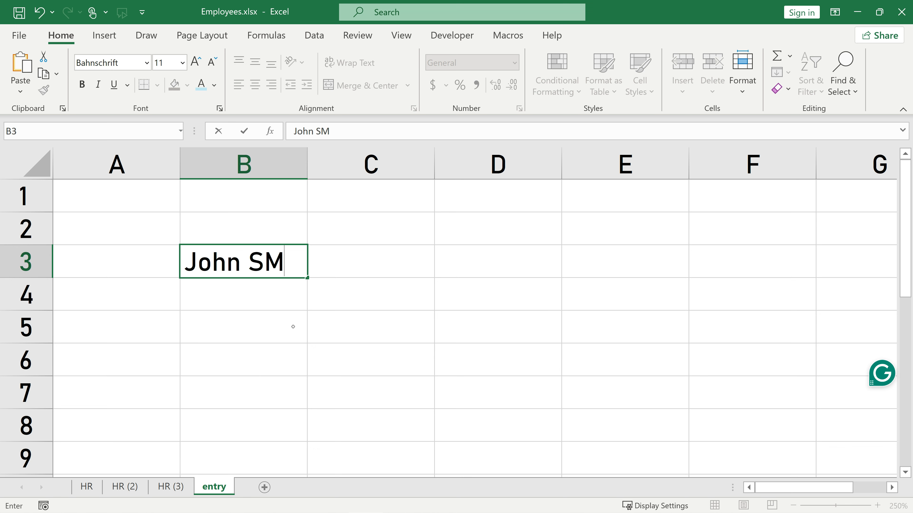
{"action": "key", "text": "Escape"}
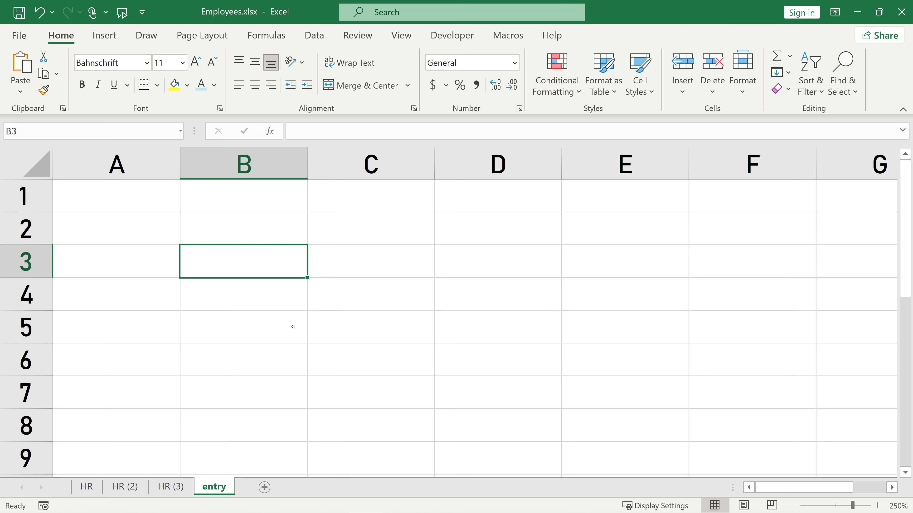
{"action": "type", "text": "=randbe"}
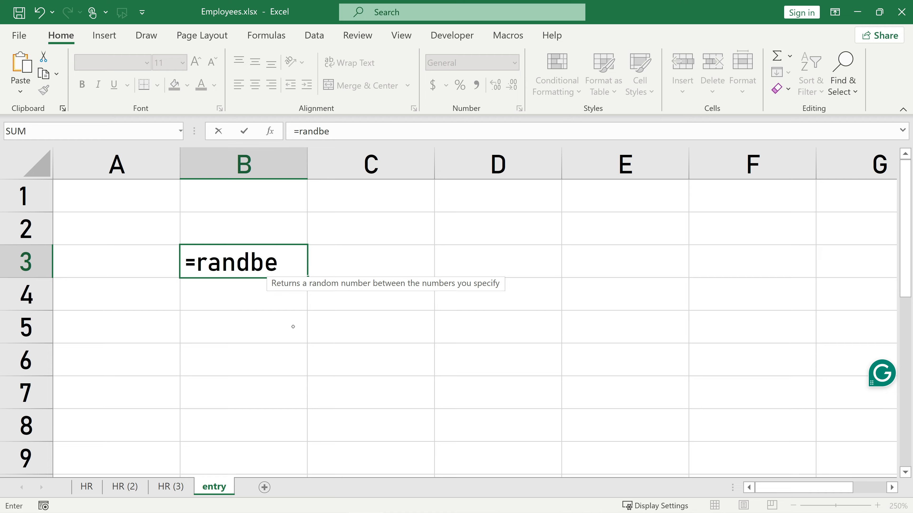
{"action": "key", "text": "Escape"}
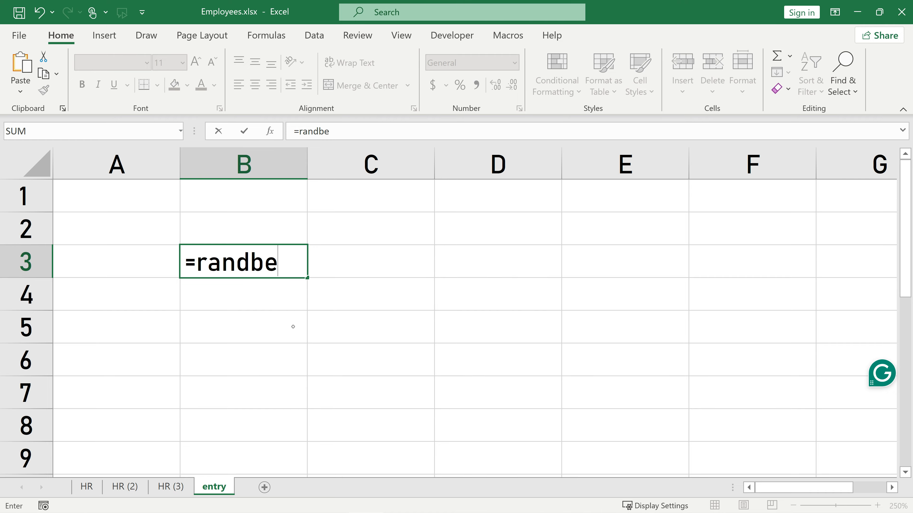
{"action": "key", "text": "Escape"}
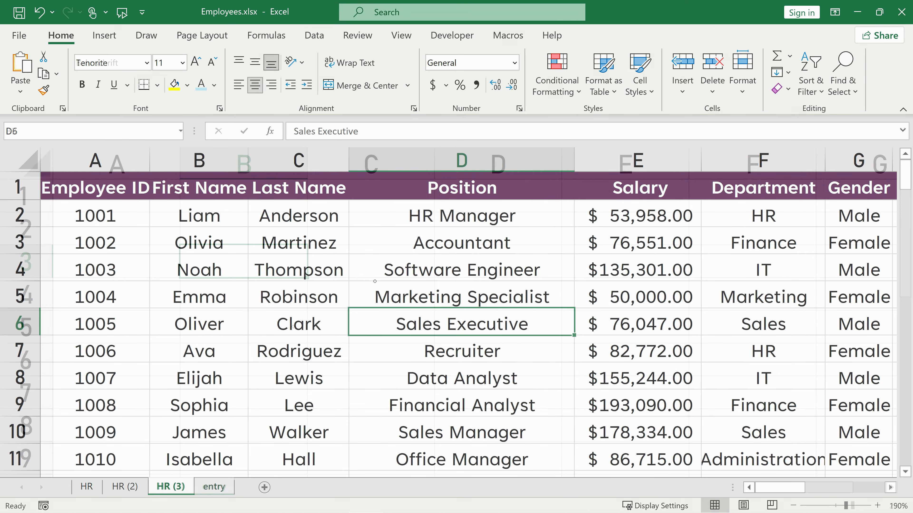
{"action": "key", "text": "F2"}
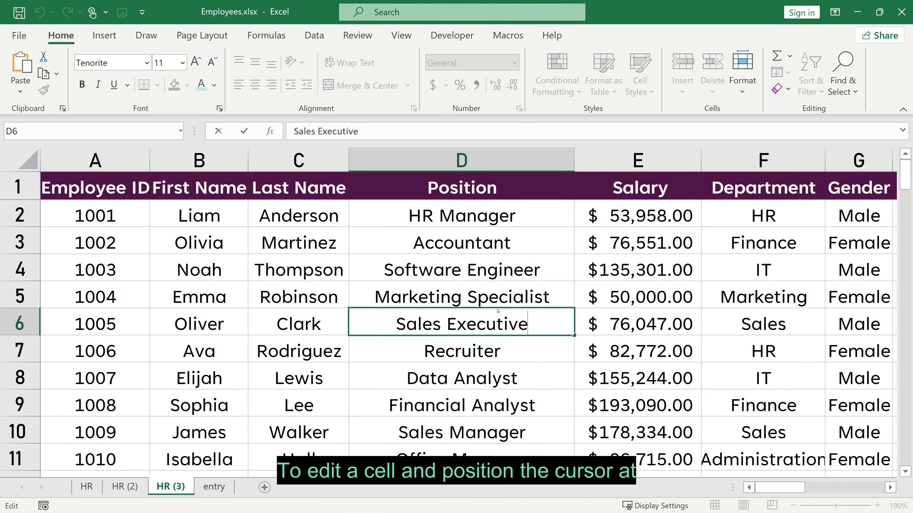
{"action": "key", "text": "Return"}
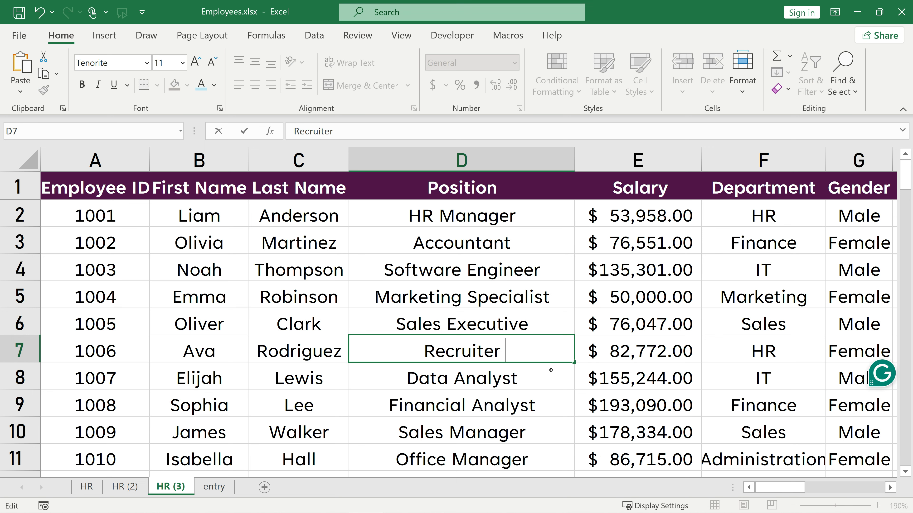
{"action": "type", "text": "vdvfdvsf"}
{"action": "key", "text": "BackSpace"}
{"action": "key", "text": "BackSpace"}
{"action": "key", "text": "BackSpace"}
{"action": "key", "text": "BackSpace"}
{"action": "key", "text": "BackSpace"}
{"action": "key", "text": "BackSpace"}
{"action": "key", "text": "BackSpace"}
{"action": "key", "text": "BackSpace"}
{"action": "key", "text": "BackSpace"}
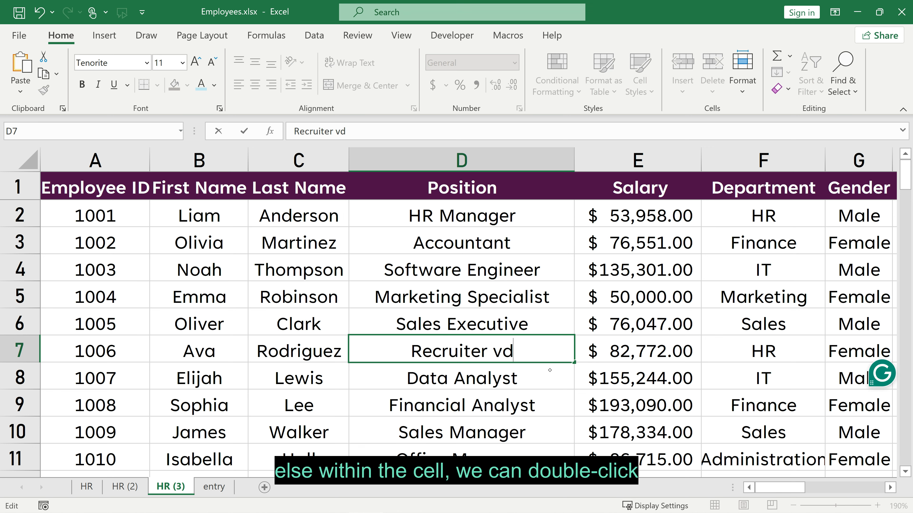
{"action": "key", "text": "Return"}
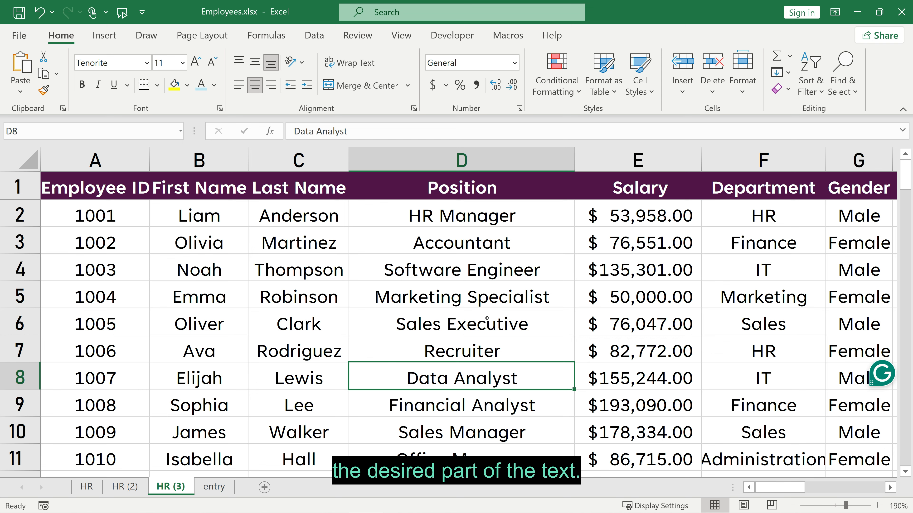
{"action": "double_click", "coordinate": [461, 298]}
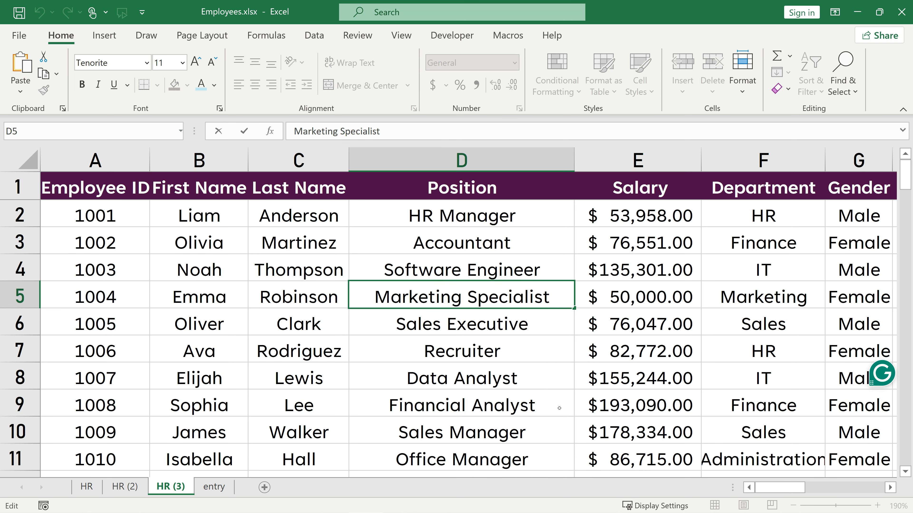
{"action": "double_click", "coordinate": [461, 271]}
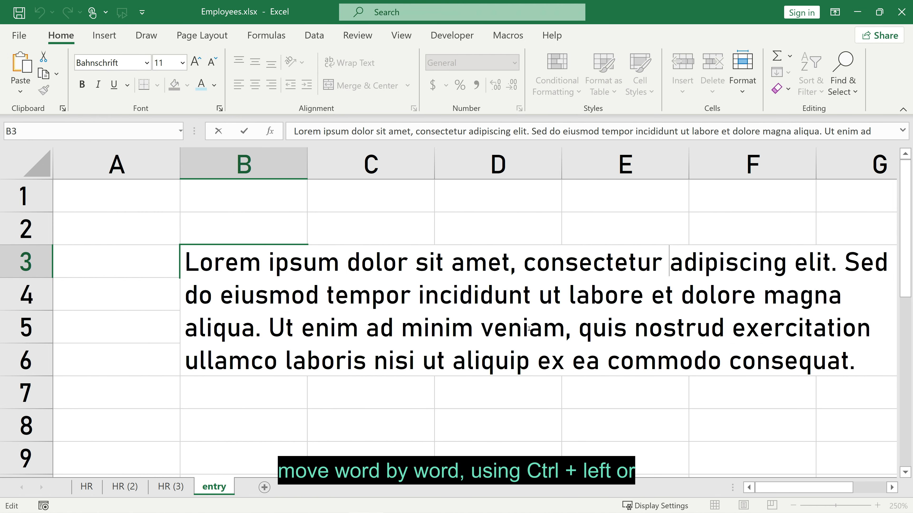
{"action": "key", "text": "ctrl+Right"}
{"action": "key", "text": "ctrl+Right"}
{"action": "key", "text": "ctrl+Right"}
{"action": "key", "text": "ctrl+Right"}
{"action": "key", "text": "ctrl+Right"}
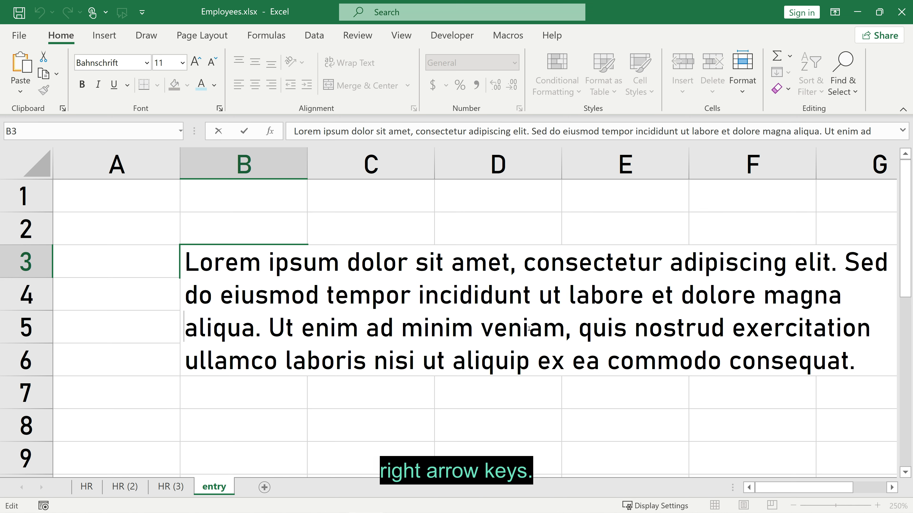
{"action": "key", "text": "ctrl+Left"}
{"action": "key", "text": "ctrl+Left"}
{"action": "key", "text": "ctrl+Left"}
{"action": "key", "text": "ctrl+Left"}
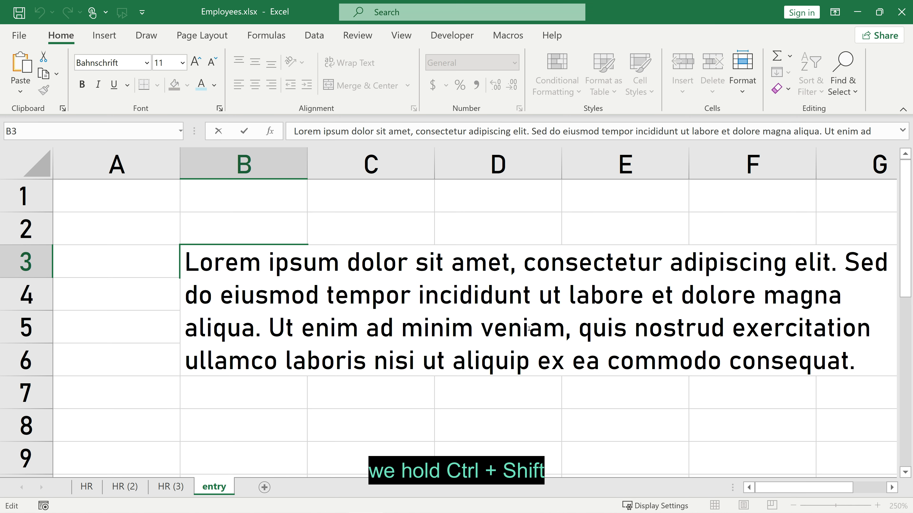
{"action": "key", "text": "ctrl+shift+Right"}
{"action": "key", "text": "ctrl+shift+Right"}
{"action": "key", "text": "ctrl+shift+Right"}
{"action": "key", "text": "ctrl+shift+Right"}
{"action": "key", "text": "ctrl+shift+Right"}
{"action": "key", "text": "ctrl+shift+Right"}
{"action": "key", "text": "ctrl+shift+Right"}
{"action": "key", "text": "ctrl+shift+Right"}
{"action": "key", "text": "ctrl+shift+Right"}
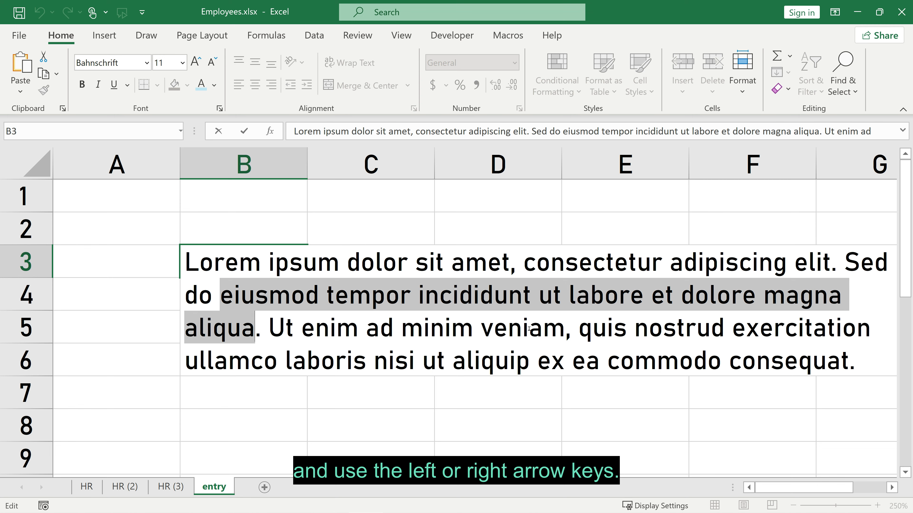
{"action": "key", "text": "ctrl+shift+Right"}
{"action": "key", "text": "Left"}
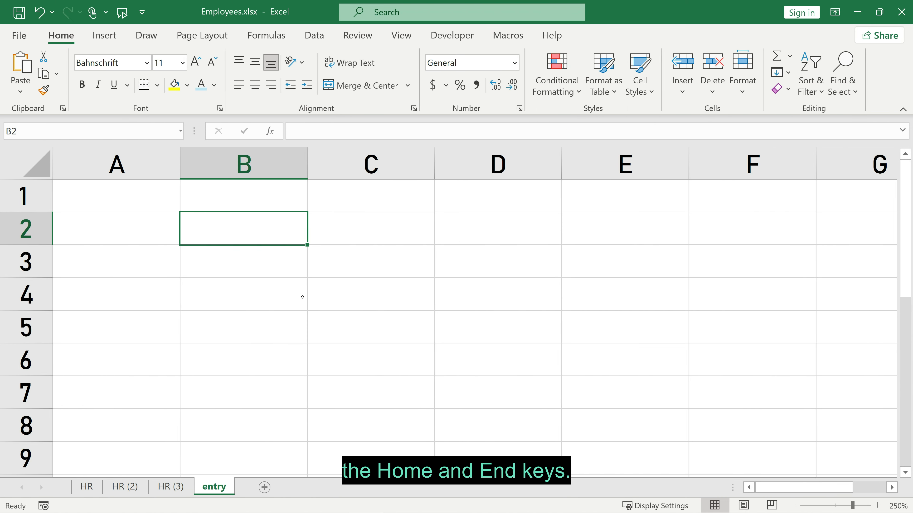
Enter numbers 1 to 7 down column B, then undo the last four entries.
{"action": "type", "text": "1"}
{"action": "key", "text": "Return"}
{"action": "type", "text": "2 3 4 5 6 7"}
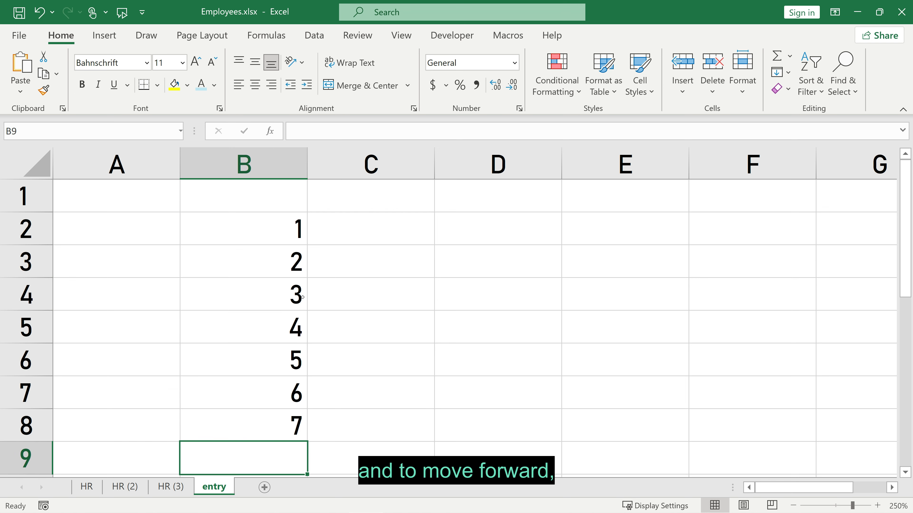
{"action": "left_click", "coordinate": [39, 13]}
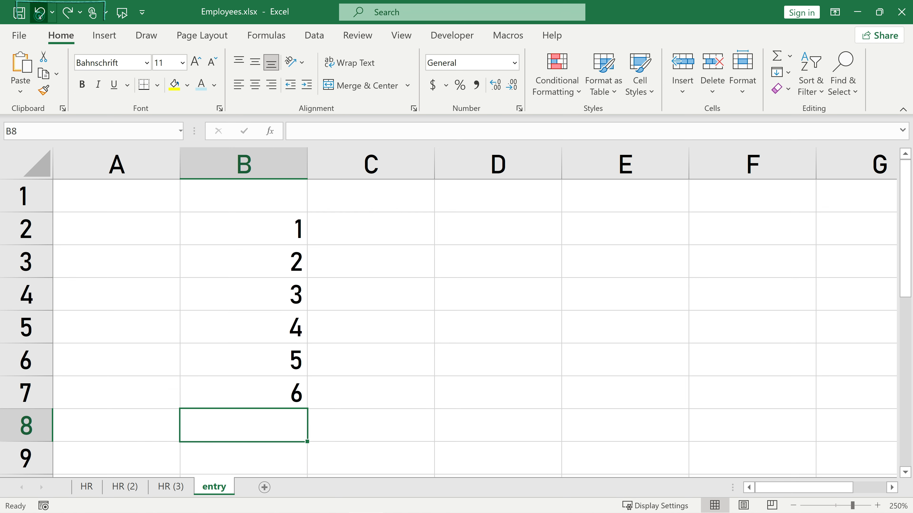
{"action": "left_click", "coordinate": [39, 13]}
{"action": "left_click", "coordinate": [39, 12]}
{"action": "left_click", "coordinate": [39, 13]}
{"action": "left_click", "coordinate": [39, 12]}
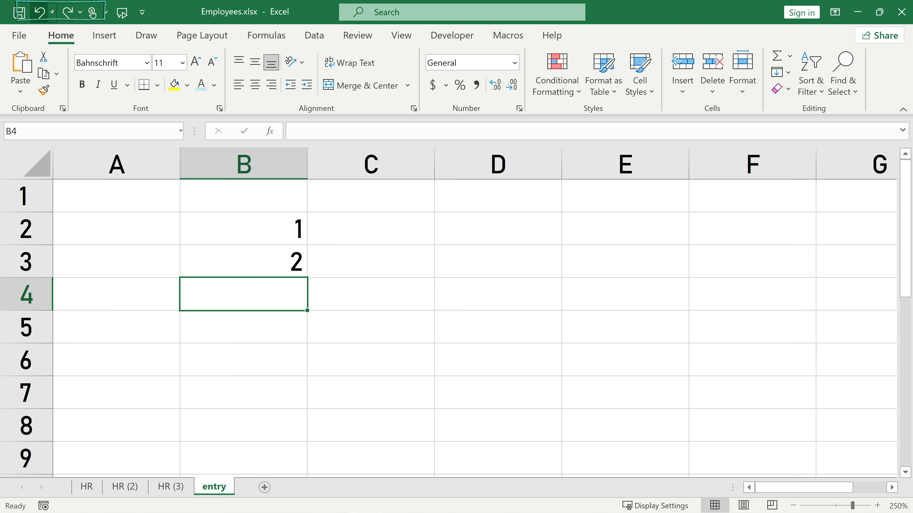
Redo the four entries, then undo and redo again with Ctrl+Z and Ctrl+Y.
{"action": "left_click", "coordinate": [67, 12]}
{"action": "left_click", "coordinate": [68, 12]}
{"action": "left_click", "coordinate": [68, 11]}
{"action": "left_click", "coordinate": [68, 12]}
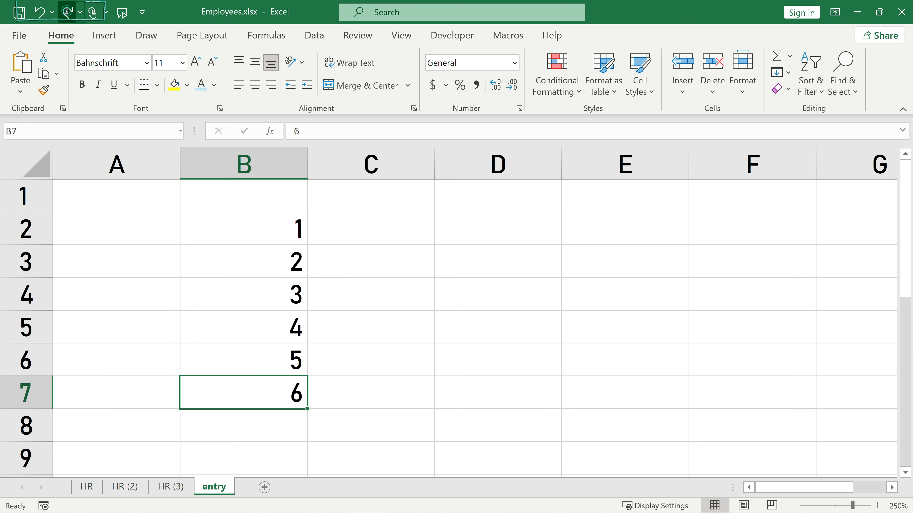
{"action": "left_click", "coordinate": [68, 12]}
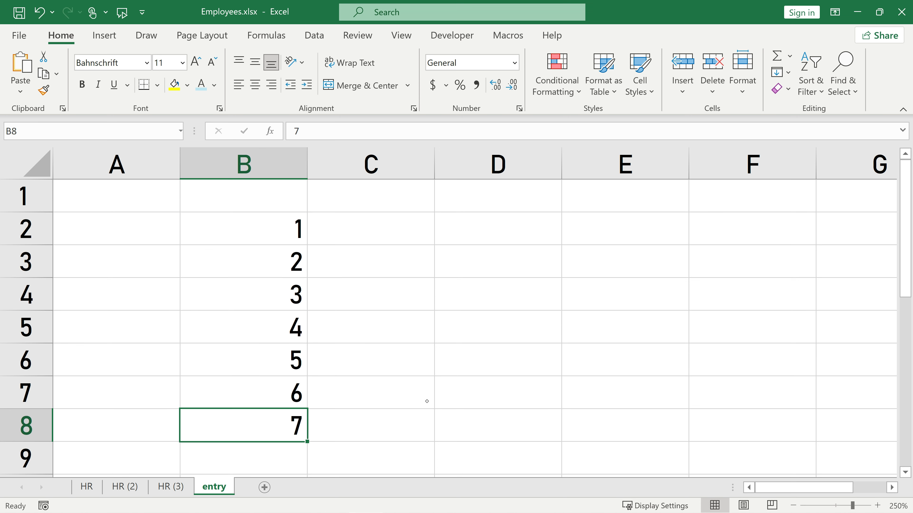
{"action": "key", "text": "ctrl+z"}
{"action": "key", "text": "ctrl+z"}
{"action": "key", "text": "ctrl+z"}
{"action": "key", "text": "ctrl+z"}
{"action": "key", "text": "ctrl+z"}
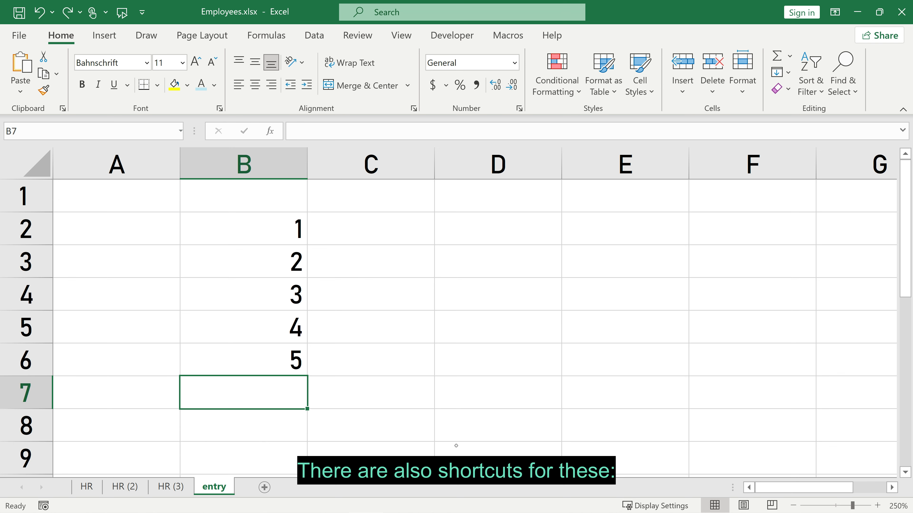
{"action": "key", "text": "ctrl+y"}
{"action": "key", "text": "ctrl+y"}
{"action": "key", "text": "ctrl+y"}
{"action": "key", "text": "ctrl+y"}
{"action": "key", "text": "ctrl+y"}
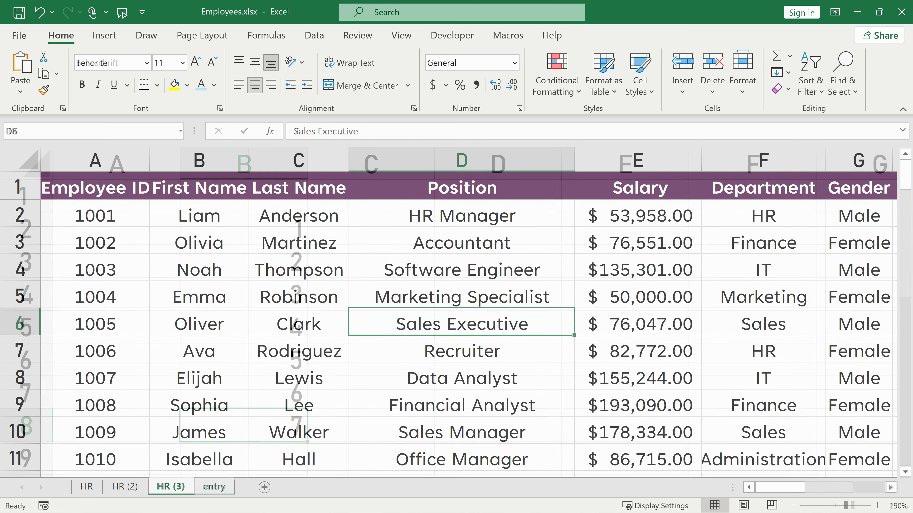
Bold B3, C5:C7, B7:B8, the E4 salary and Accountant in D3, repeating with F4.
{"action": "left_click", "coordinate": [203, 248]}
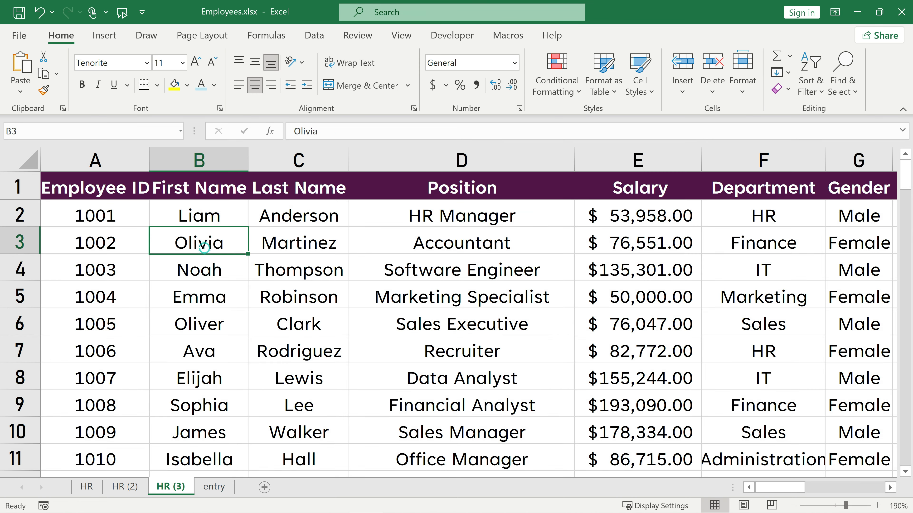
{"action": "left_click", "coordinate": [82, 85]}
{"action": "left_click_drag", "start_coordinate": [279, 280], "coordinate": [281, 336]}
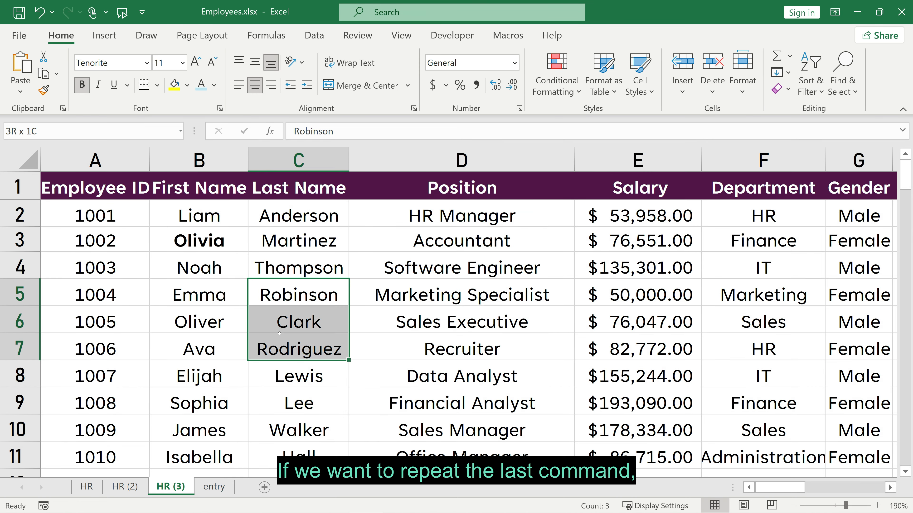
{"action": "key", "text": "F4"}
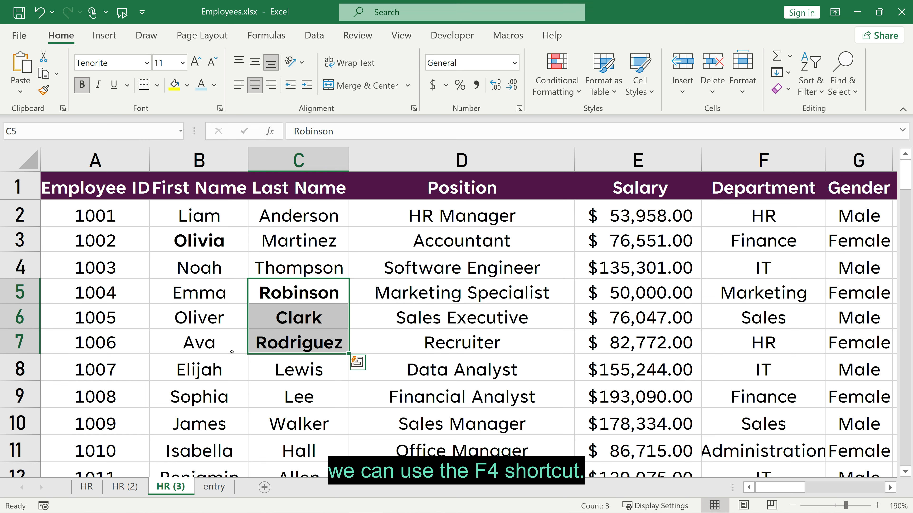
{"action": "left_click_drag", "start_coordinate": [208, 345], "coordinate": [211, 369]}
{"action": "key", "text": "F4"}
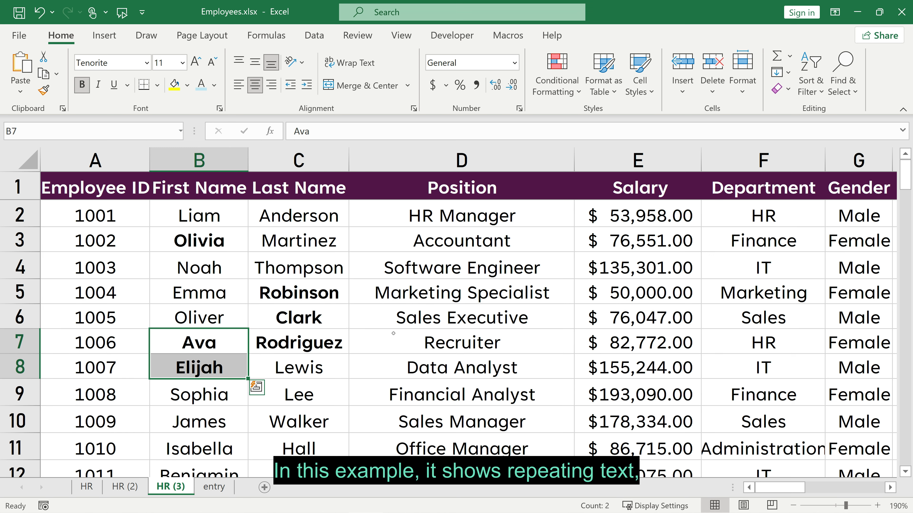
{"action": "left_click", "coordinate": [614, 278]}
{"action": "key", "text": "F4"}
{"action": "left_click", "coordinate": [464, 232]}
{"action": "key", "text": "F4"}
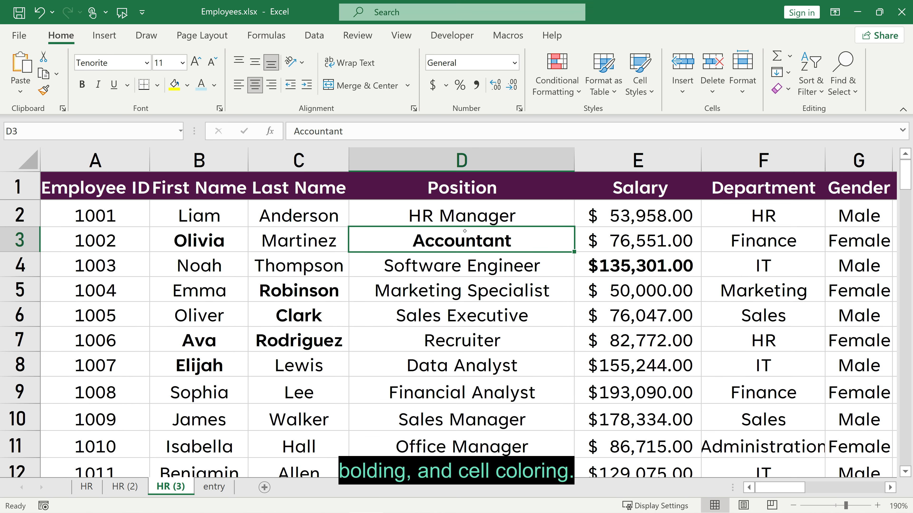
Shade D3, A5:A6, C5:C6, D6:D7 and D9:D10 yellow, repeating the fill with F4.
{"action": "left_click", "coordinate": [174, 85]}
{"action": "left_click_drag", "start_coordinate": [135, 283], "coordinate": [134, 305]}
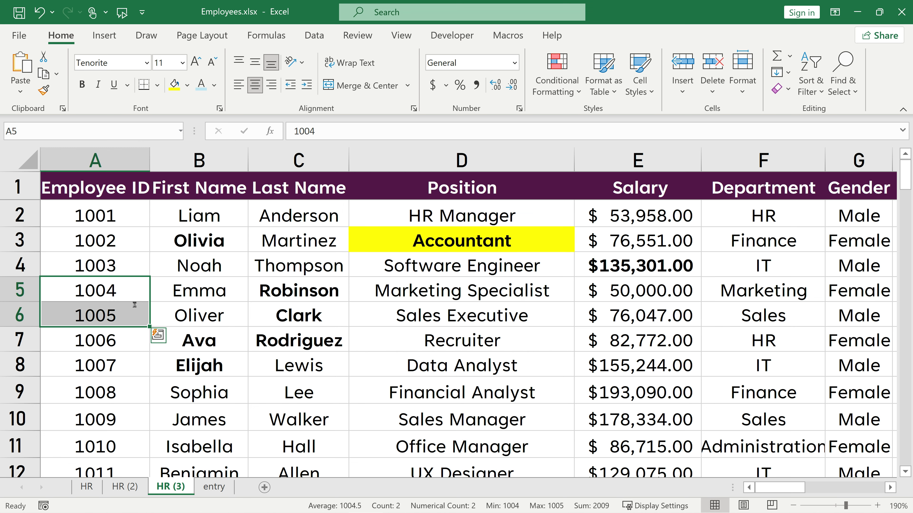
{"action": "key", "text": "F4"}
{"action": "left_click_drag", "start_coordinate": [299, 288], "coordinate": [302, 316]}
{"action": "key", "text": "F4"}
{"action": "left_click_drag", "start_coordinate": [456, 317], "coordinate": [457, 341]}
{"action": "key", "text": "F4"}
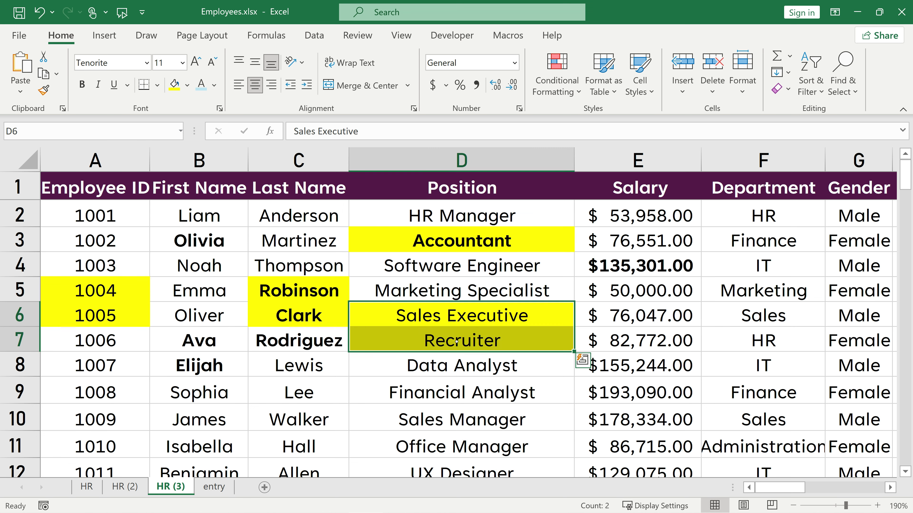
{"action": "left_click_drag", "start_coordinate": [479, 392], "coordinate": [478, 424]}
{"action": "key", "text": "F4"}
{"action": "left_click", "coordinate": [418, 280]}
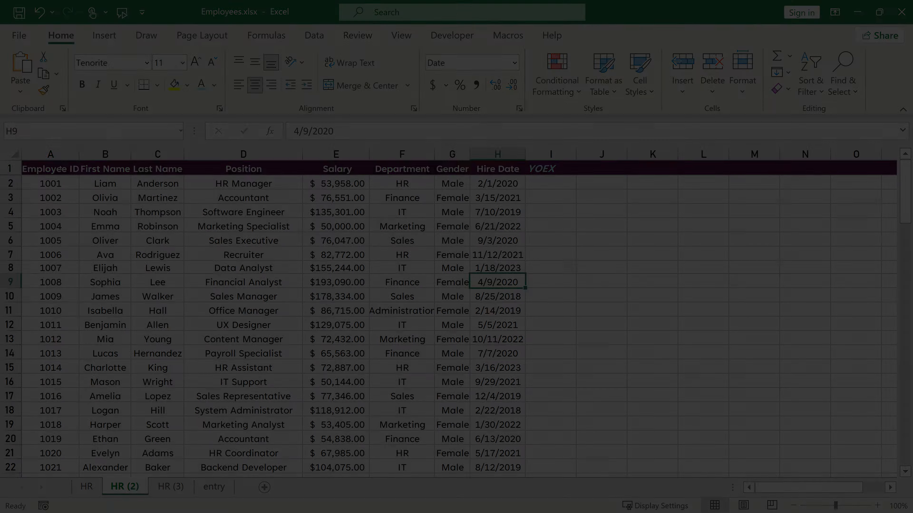
Copy A1:D7 to K4 and A1:C6 to K13 using right-click Copy and Paste.
{"action": "left_click_drag", "start_coordinate": [36, 169], "coordinate": [194, 257]}
{"action": "right_click", "coordinate": [179, 212]}
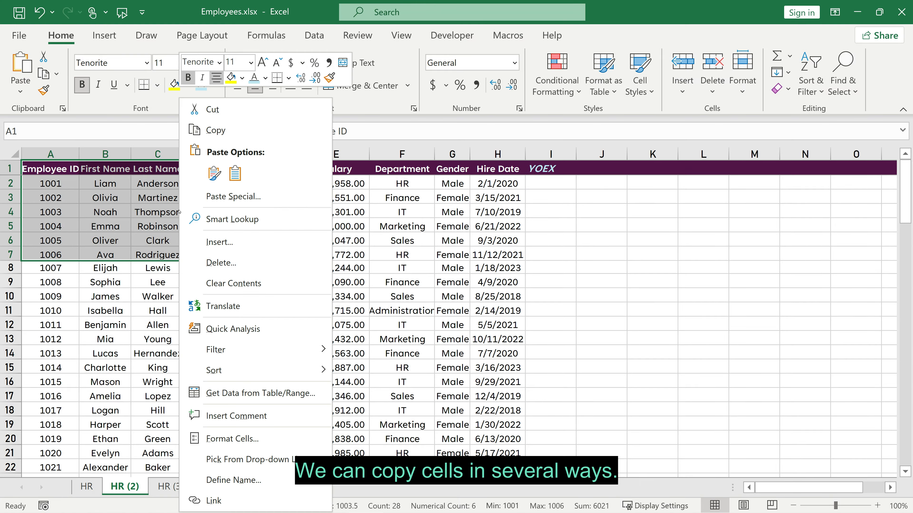
{"action": "left_click", "coordinate": [217, 131]}
{"action": "right_click", "coordinate": [650, 214]}
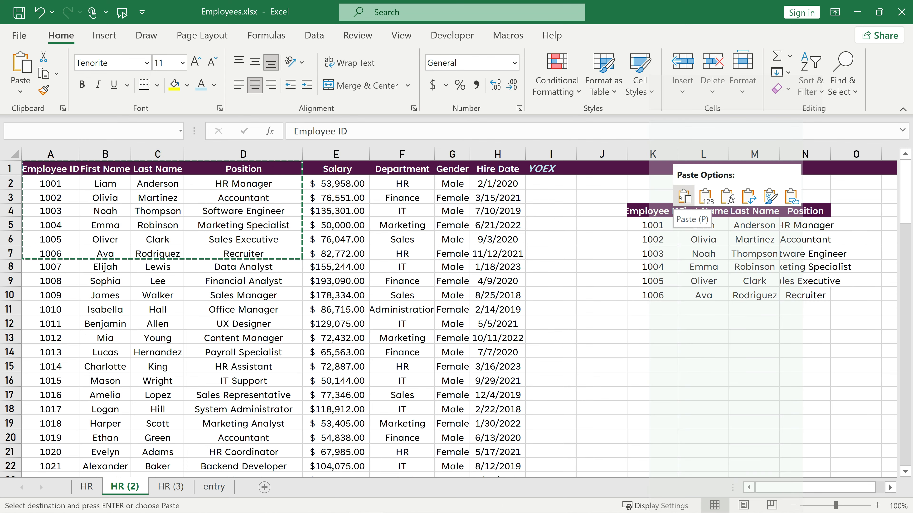
{"action": "left_click", "coordinate": [680, 197]}
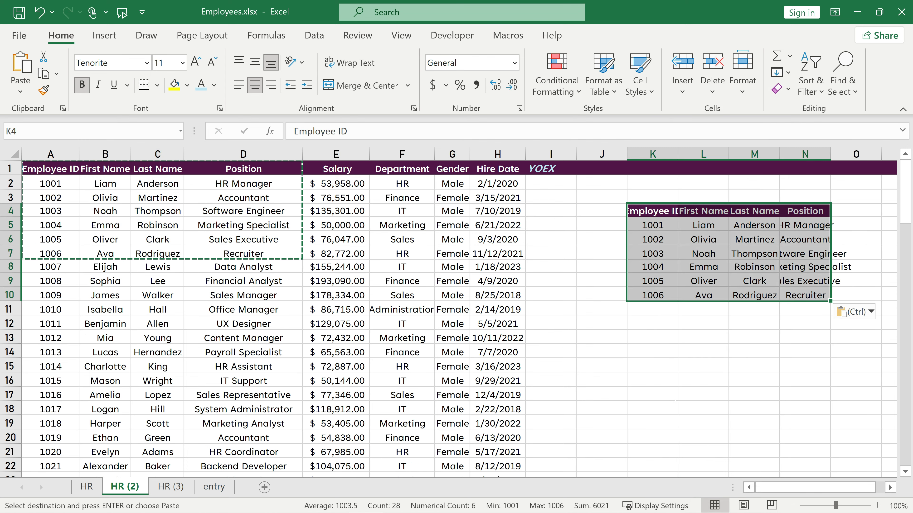
{"action": "left_click_drag", "start_coordinate": [52, 168], "coordinate": [154, 239]}
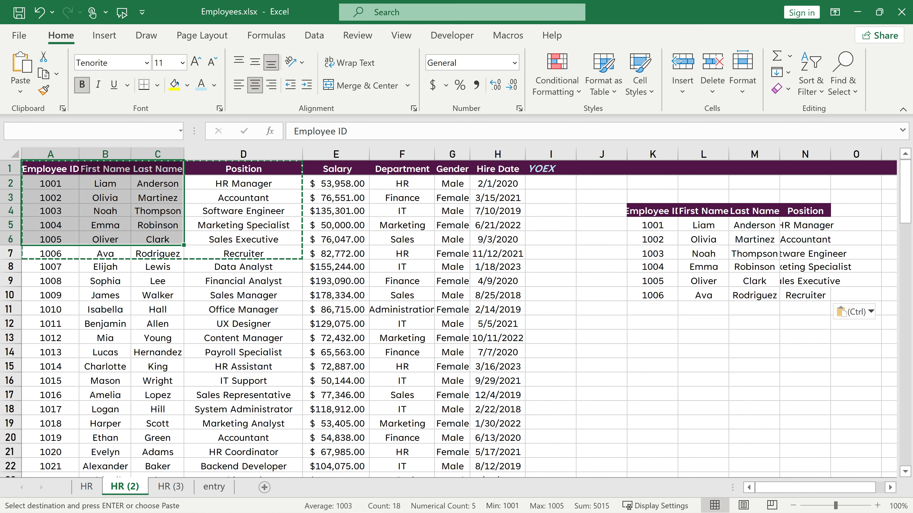
{"action": "right_click", "coordinate": [155, 239]}
{"action": "left_click", "coordinate": [179, 131]}
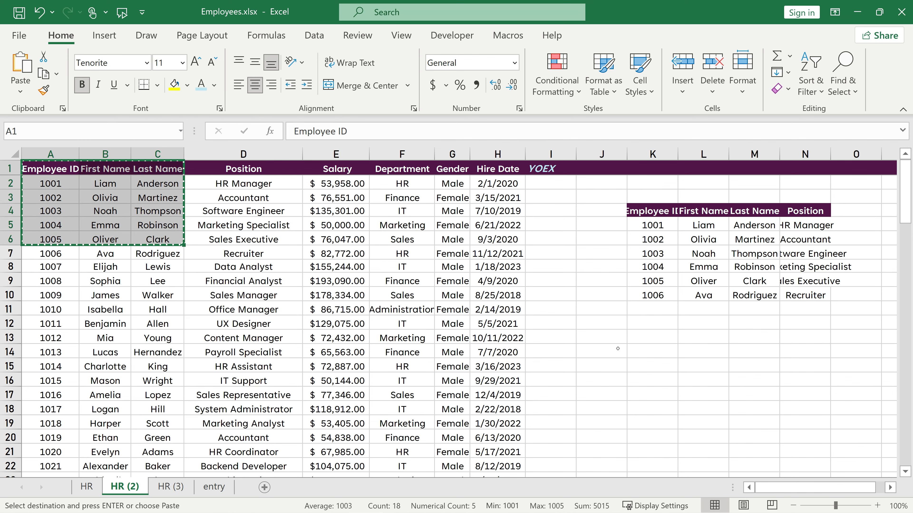
{"action": "right_click", "coordinate": [653, 338]}
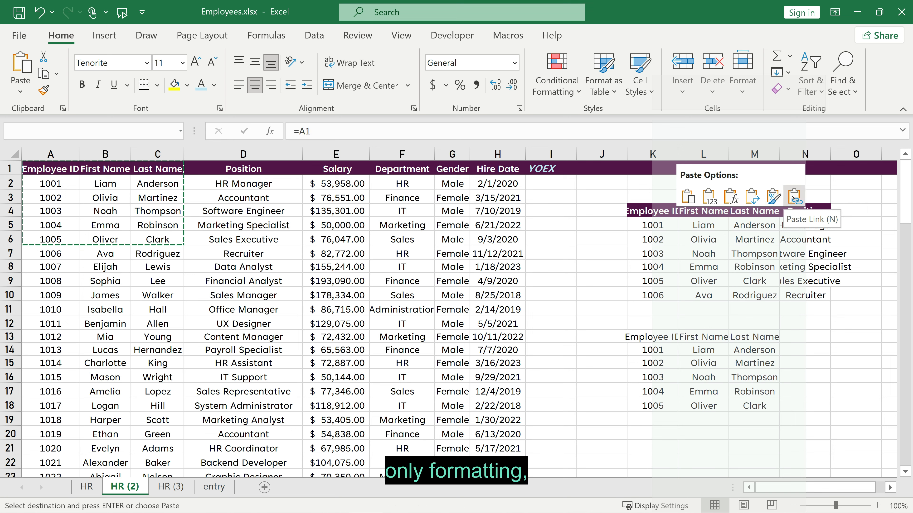
{"action": "left_click", "coordinate": [685, 195]}
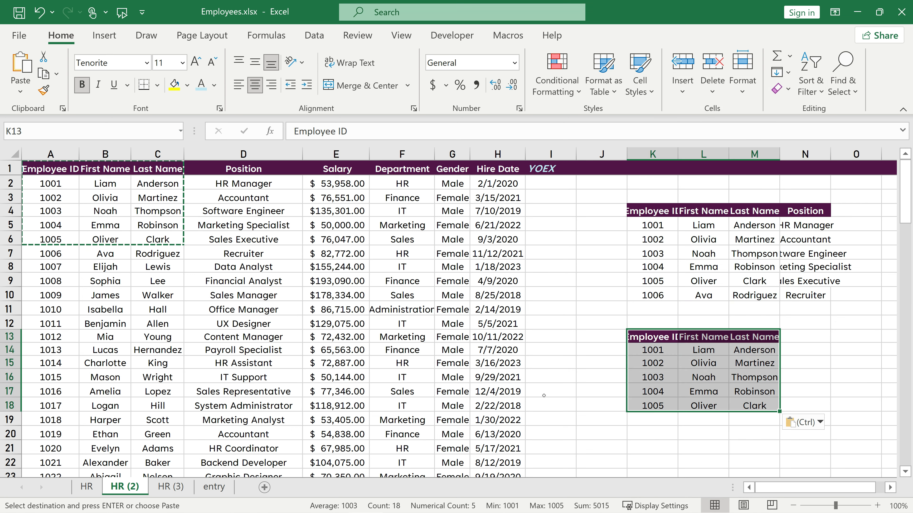
{"action": "left_click", "coordinate": [472, 363]}
Ctrl-drag copies of A20:C25 to L22:N27 and A22:C27 to J29:L34.
{"action": "scroll", "coordinate": [73, 272], "scroll_direction": "down", "scroll_amount": 4}
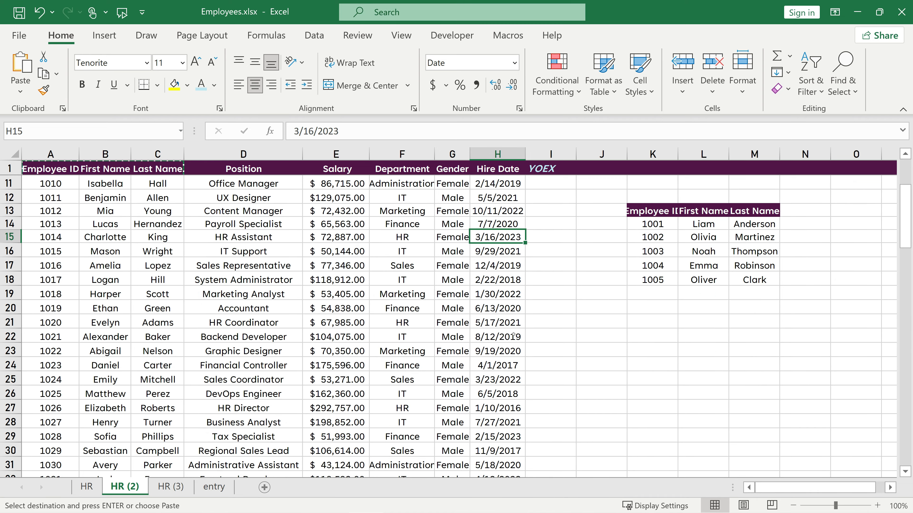
{"action": "left_click_drag", "start_coordinate": [72, 272], "coordinate": [173, 341]}
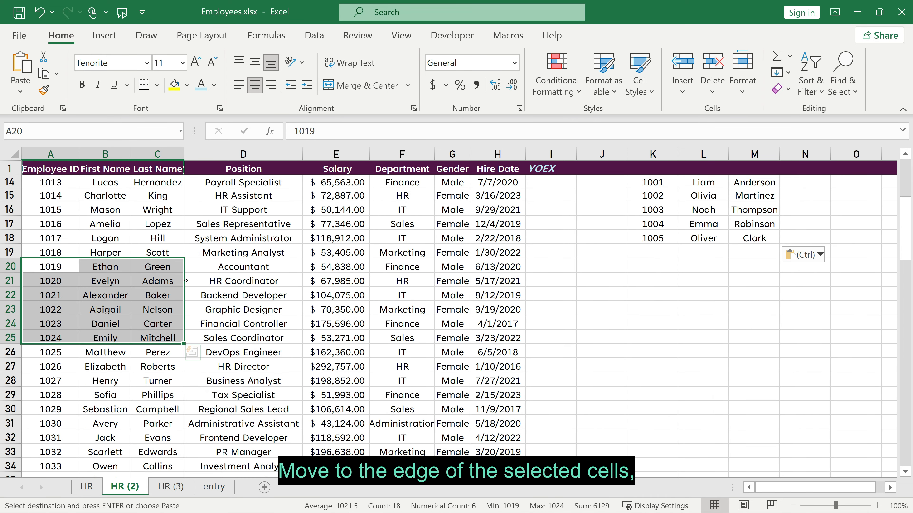
{"action": "left_click_drag", "start_coordinate": [186, 280], "coordinate": [799, 310]}
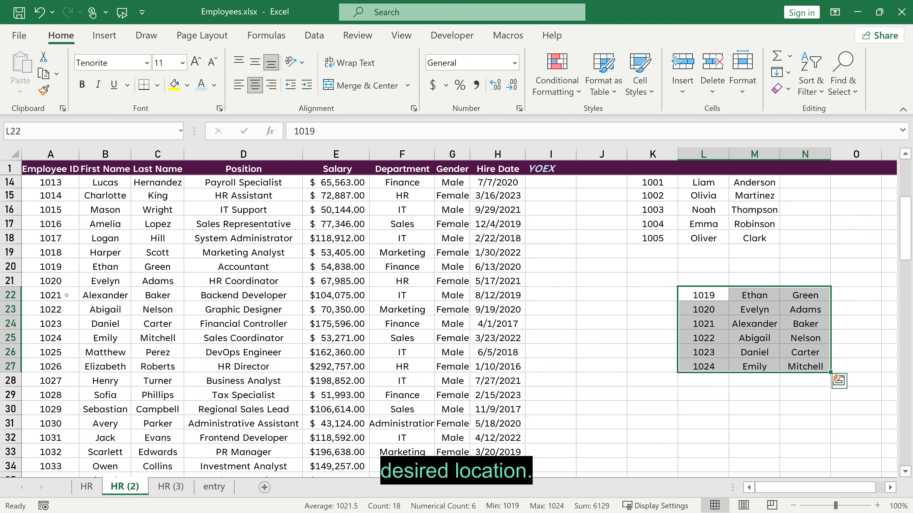
{"action": "left_click_drag", "start_coordinate": [48, 294], "coordinate": [155, 364]}
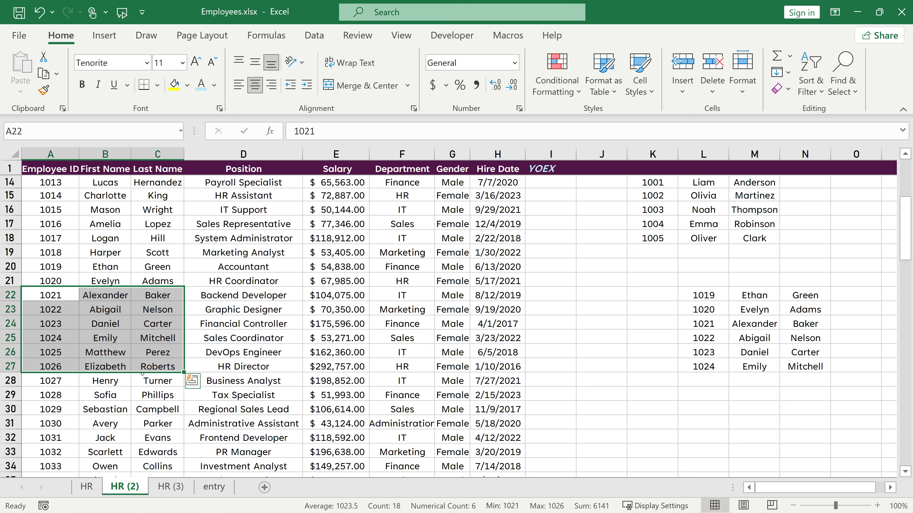
{"action": "left_click_drag", "start_coordinate": [184, 326], "coordinate": [692, 424]}
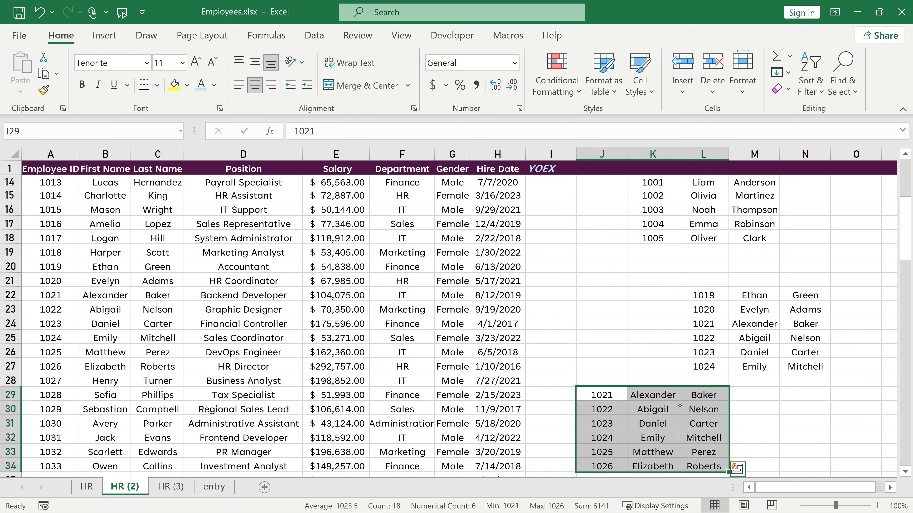
{"action": "left_click", "coordinate": [629, 303]}
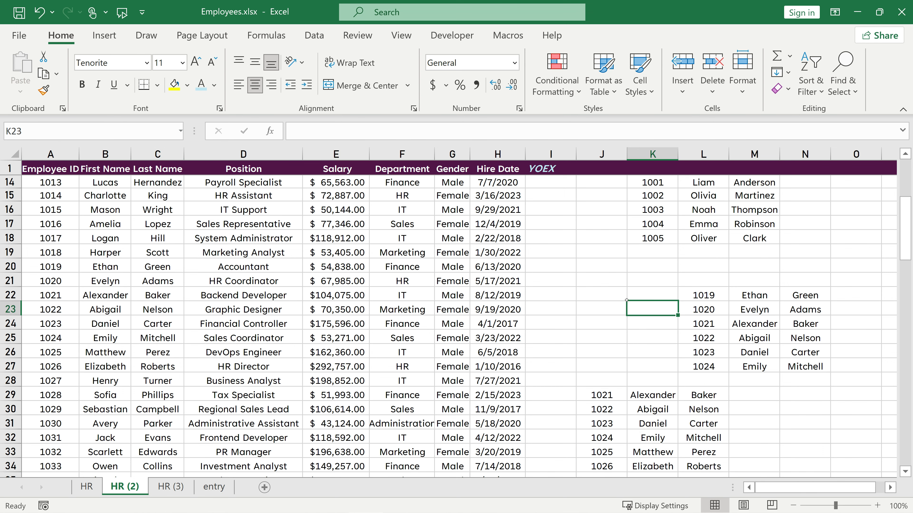
Copy A36:C40 to J37 with Ctrl+C and Ctrl+V.
{"action": "scroll", "coordinate": [631, 308], "scroll_direction": "up", "scroll_amount": 4}
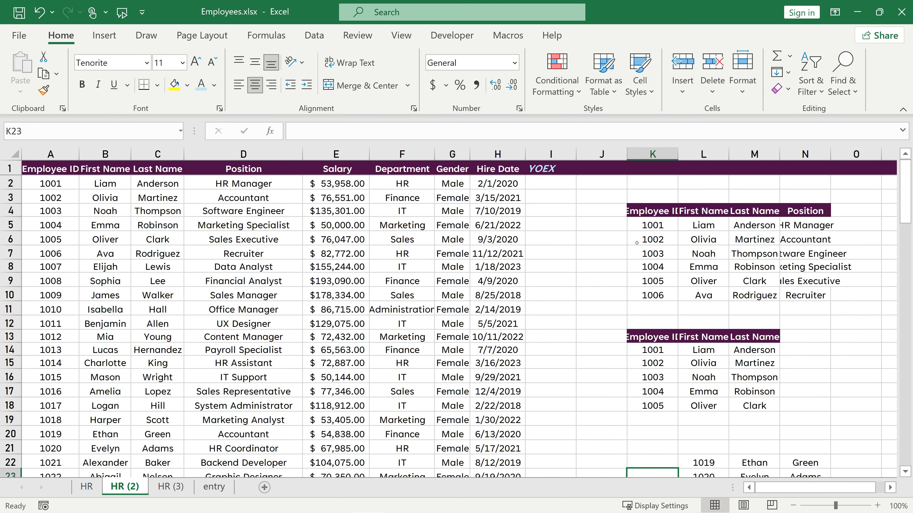
{"action": "scroll", "coordinate": [618, 271], "scroll_direction": "down", "scroll_amount": 8}
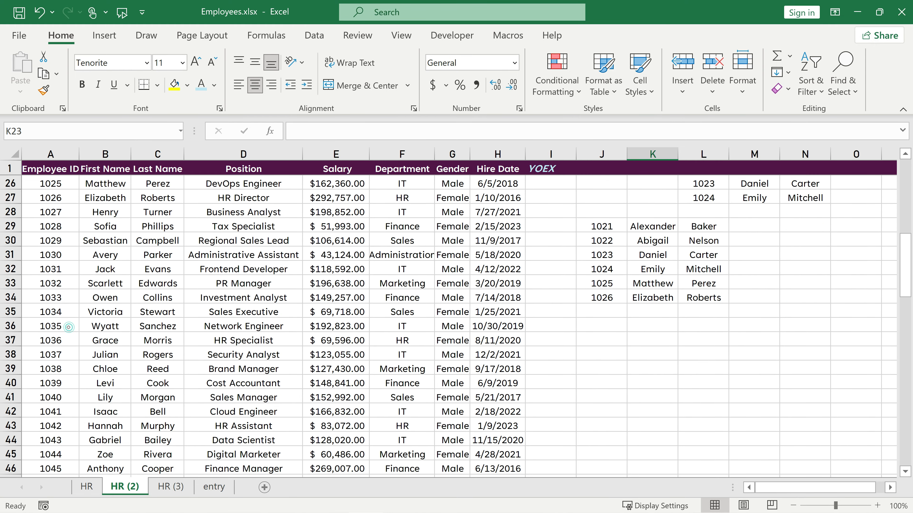
{"action": "left_click_drag", "start_coordinate": [71, 326], "coordinate": [153, 384]}
{"action": "key", "text": "ctrl+c"}
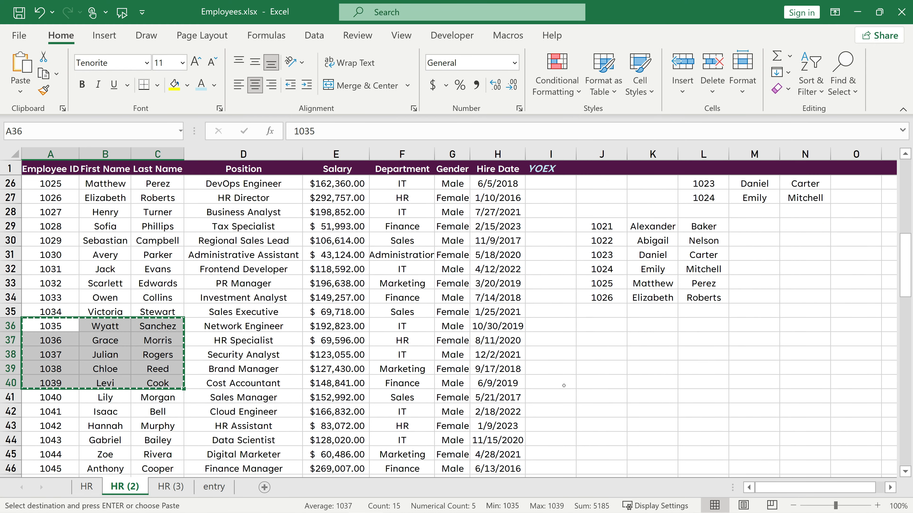
{"action": "left_click", "coordinate": [616, 338]}
{"action": "key", "text": "ctrl+v"}
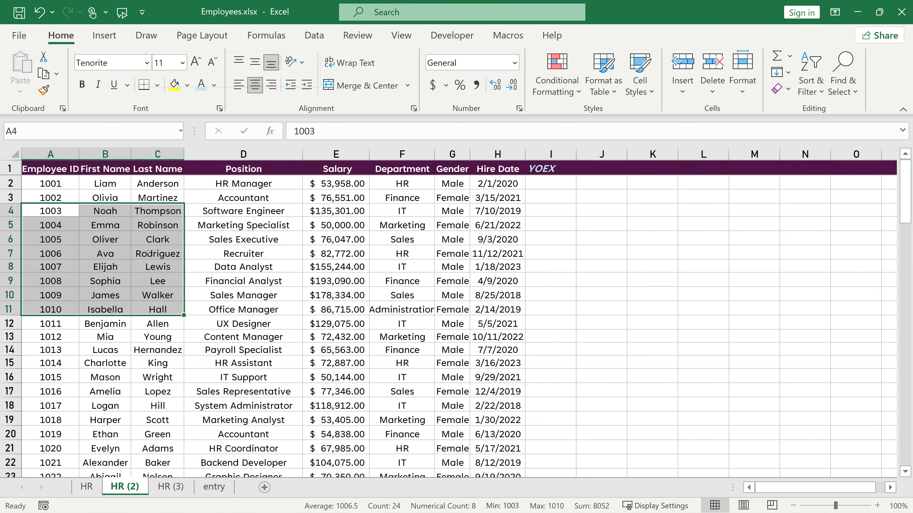
Copy employees 1003–1010 from A4:C11 into J5:L12.
{"action": "right_click", "coordinate": [149, 252]}
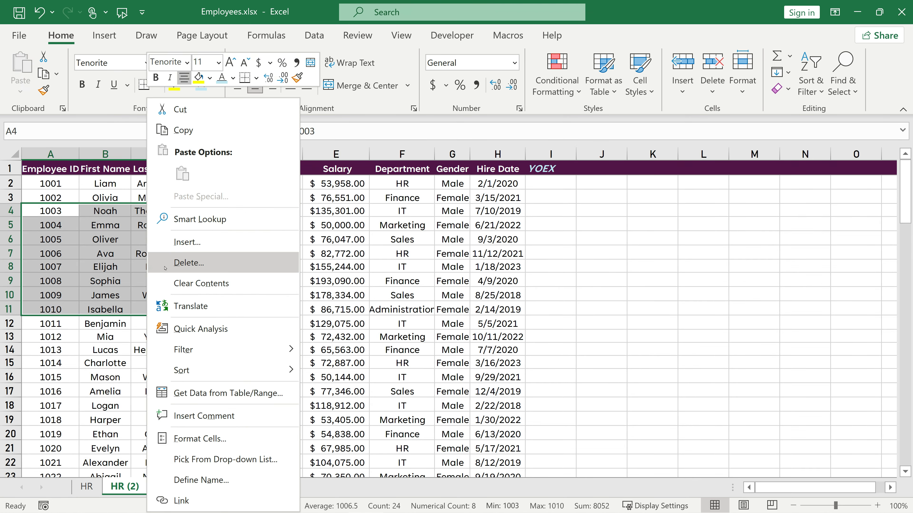
{"action": "left_click", "coordinate": [172, 133]}
{"action": "left_click_drag", "start_coordinate": [605, 229], "coordinate": [721, 332]}
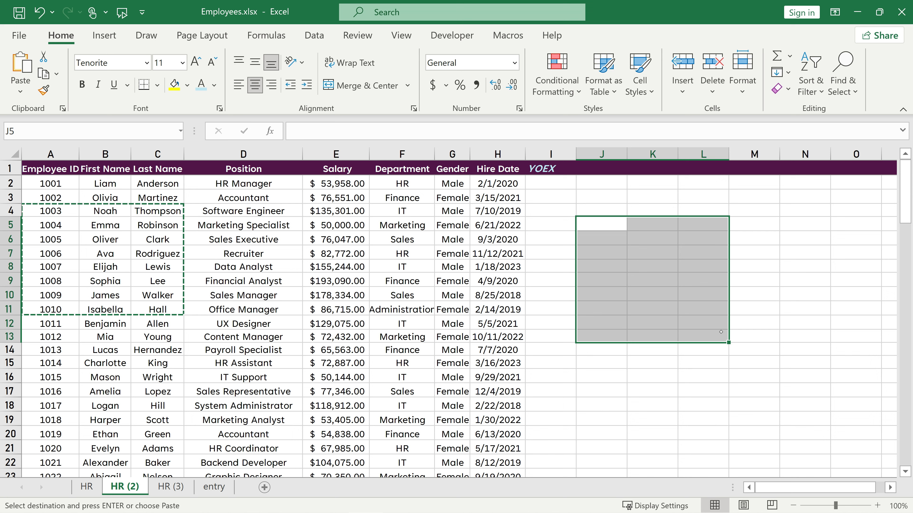
{"action": "key", "text": "ctrl+v"}
{"action": "left_click", "coordinate": [617, 349]}
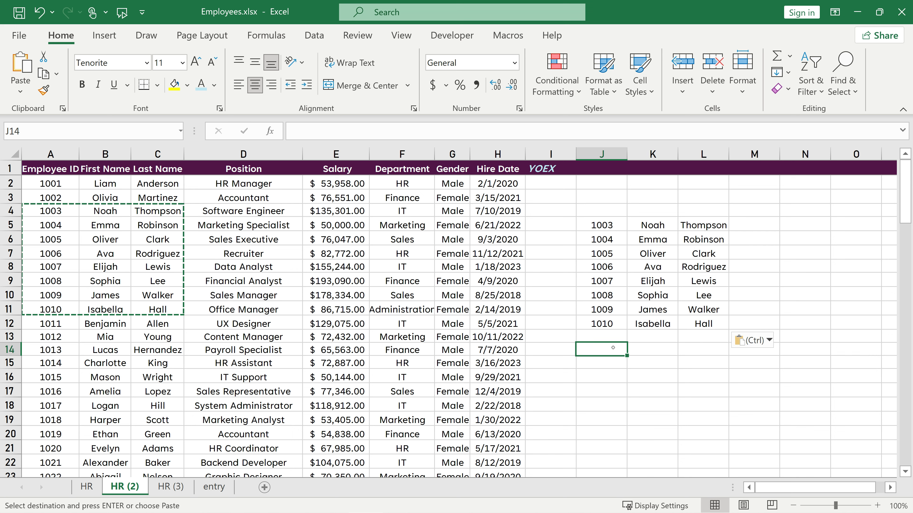
{"action": "left_click_drag", "start_coordinate": [245, 253], "coordinate": [159, 351]}
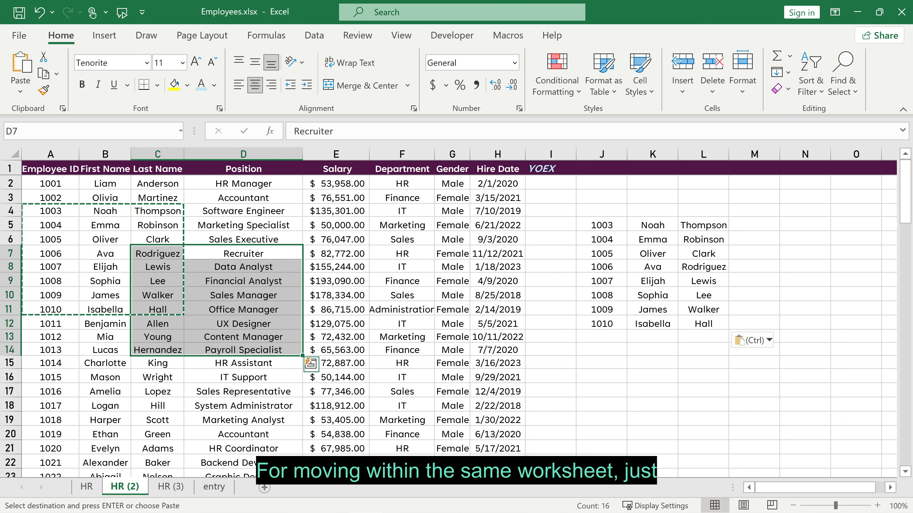
Drag C7:D14 to J14:K21, undo it, then cut and paste the block at J15.
{"action": "left_click_drag", "start_coordinate": [302, 280], "coordinate": [657, 377]}
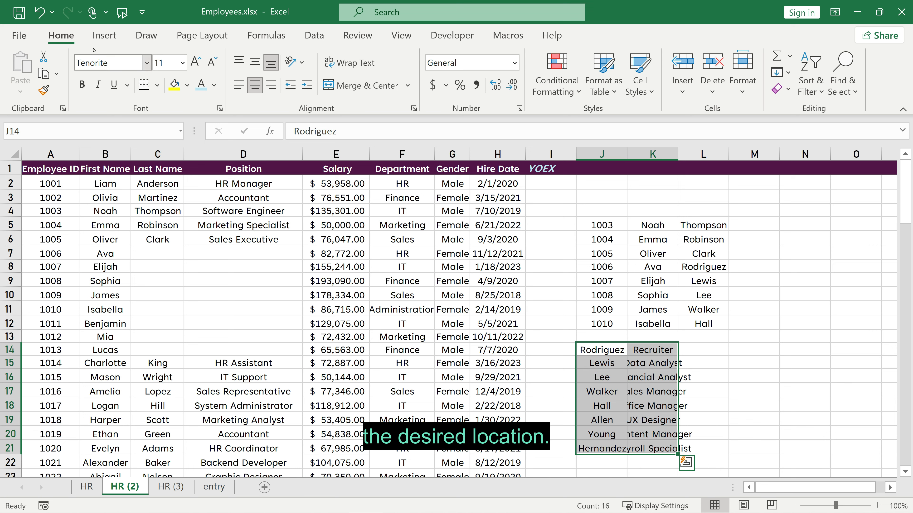
{"action": "left_click", "coordinate": [39, 12]}
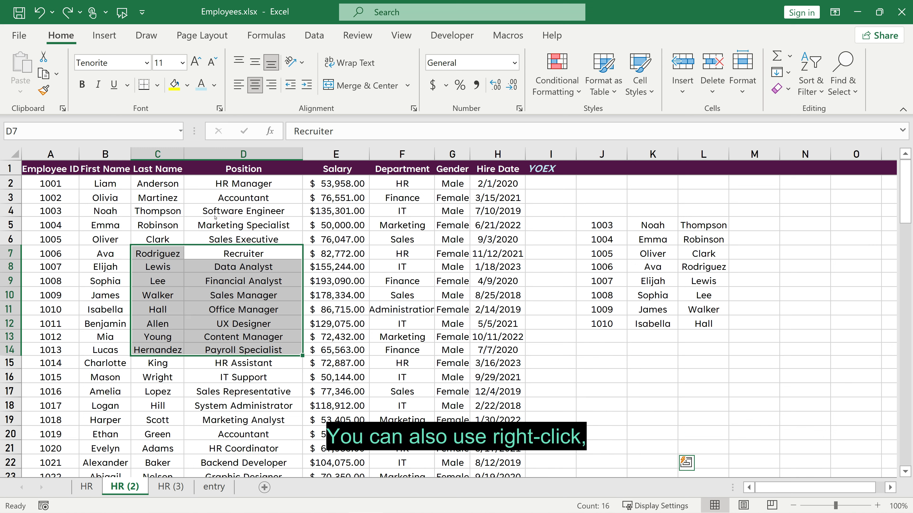
{"action": "right_click", "coordinate": [219, 256]}
{"action": "left_click", "coordinate": [249, 110]}
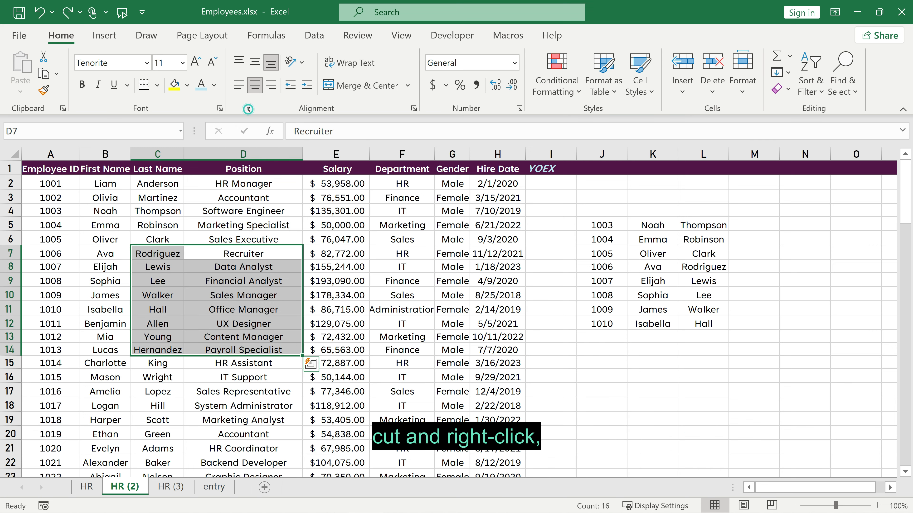
{"action": "right_click", "coordinate": [605, 361]}
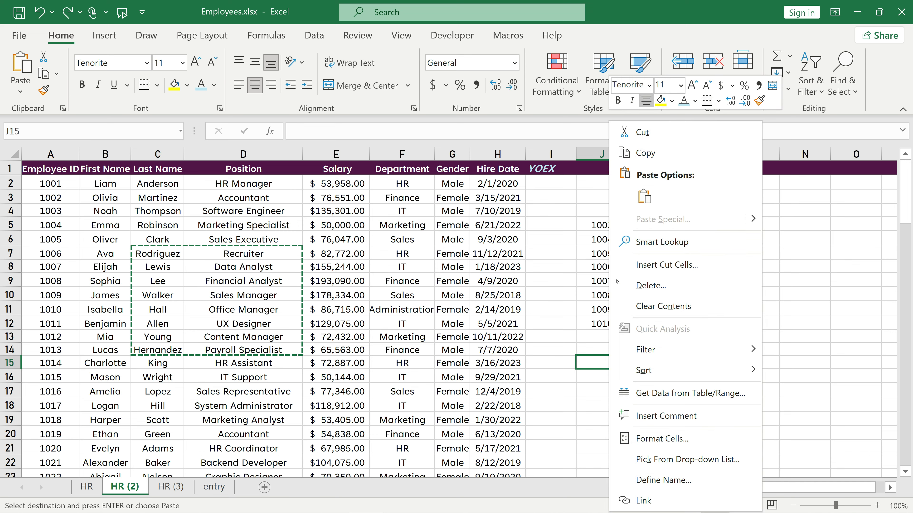
{"action": "left_click", "coordinate": [643, 196]}
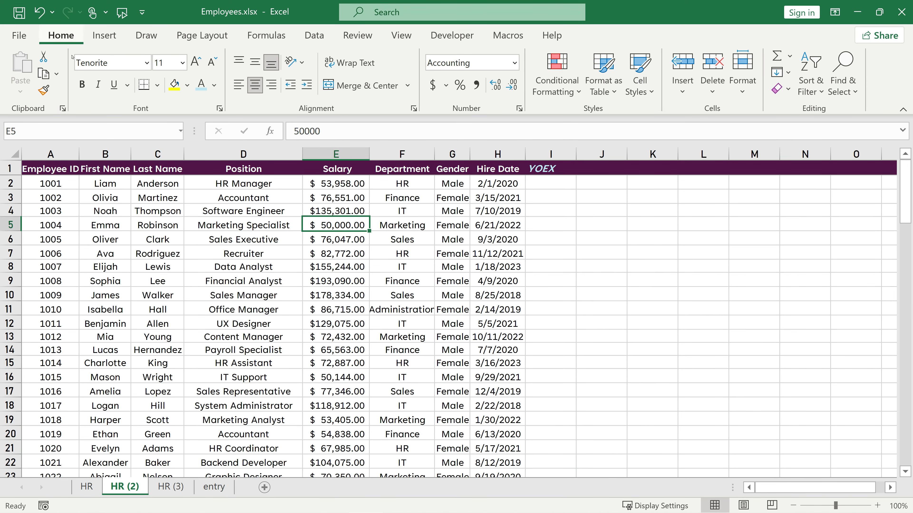
Open the Office Clipboard pane and copy employees 1004–1011 (rows 5–12) into it.
{"action": "left_click", "coordinate": [63, 109]}
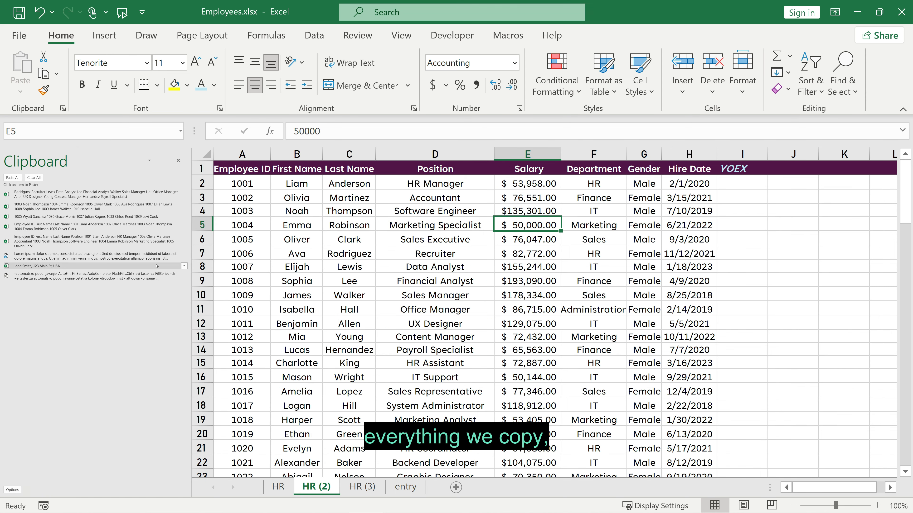
{"action": "left_click_drag", "start_coordinate": [243, 225], "coordinate": [348, 267]}
{"action": "left_click_drag", "start_coordinate": [348, 311], "coordinate": [343, 320]}
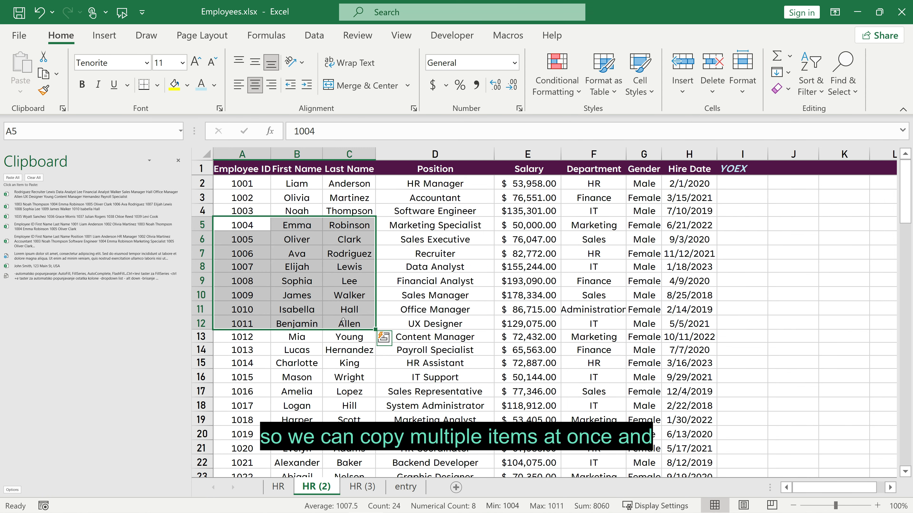
{"action": "right_click", "coordinate": [319, 259]}
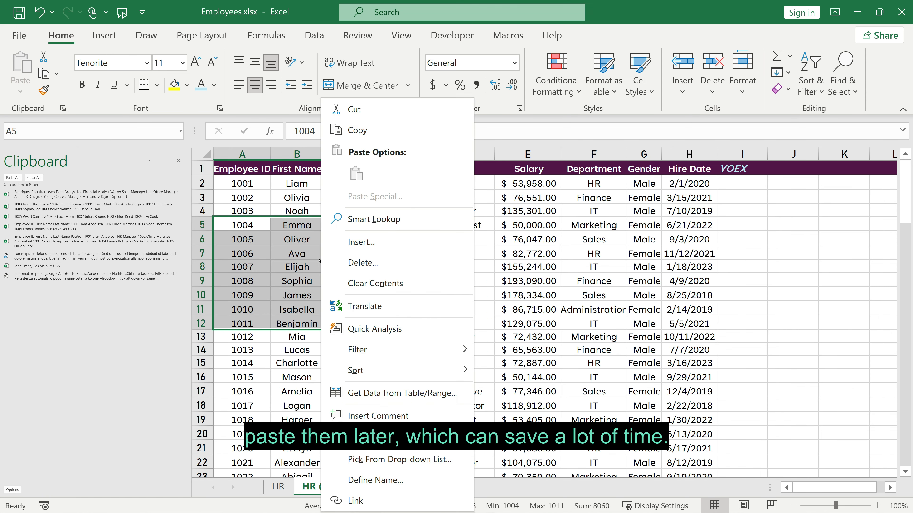
{"action": "left_click", "coordinate": [348, 131]}
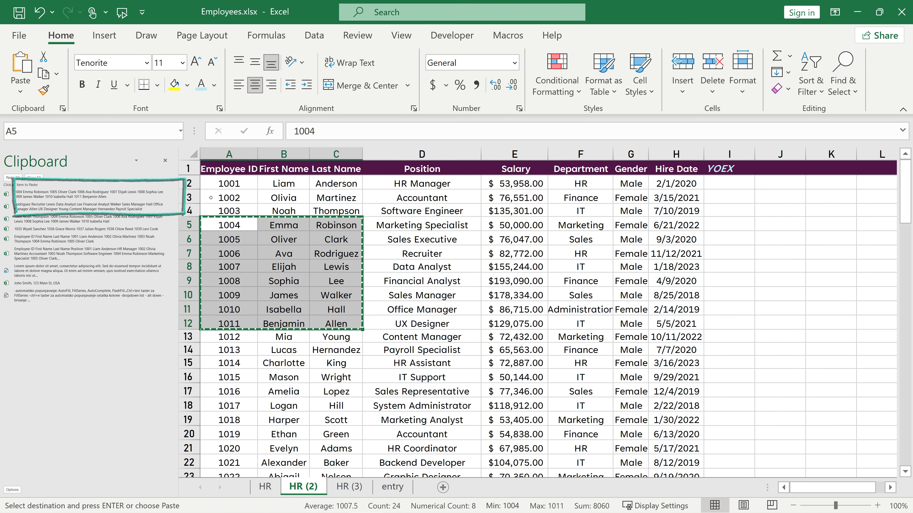
Copy employees 1002–1007 and 1010–1015 to the clipboard, then add a blank sheet.
{"action": "left_click_drag", "start_coordinate": [250, 196], "coordinate": [312, 262]}
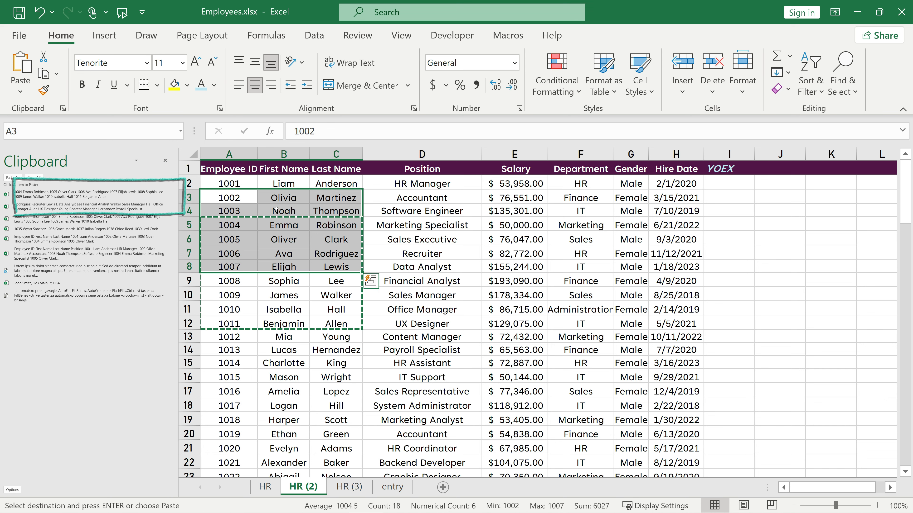
{"action": "right_click", "coordinate": [273, 197]}
{"action": "left_click", "coordinate": [307, 130]}
{"action": "left_click_drag", "start_coordinate": [254, 310], "coordinate": [320, 376]}
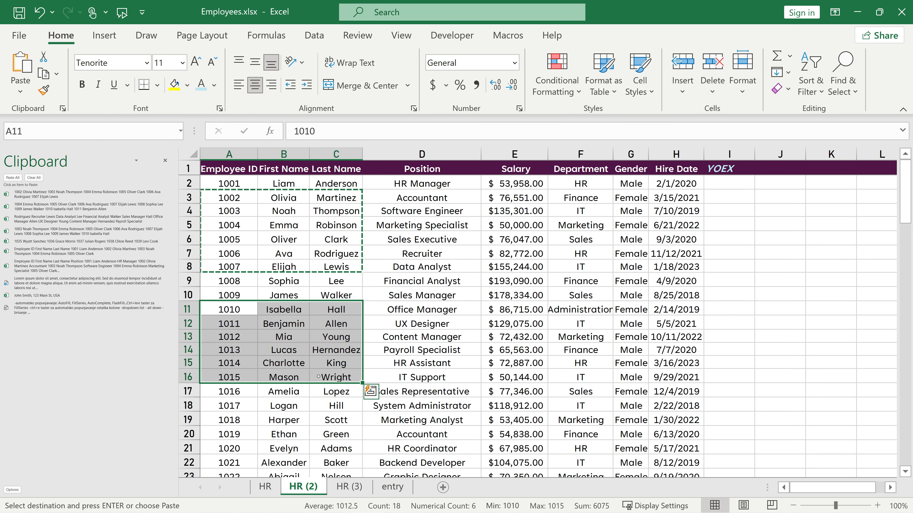
{"action": "right_click", "coordinate": [320, 376]}
{"action": "left_click", "coordinate": [353, 130]}
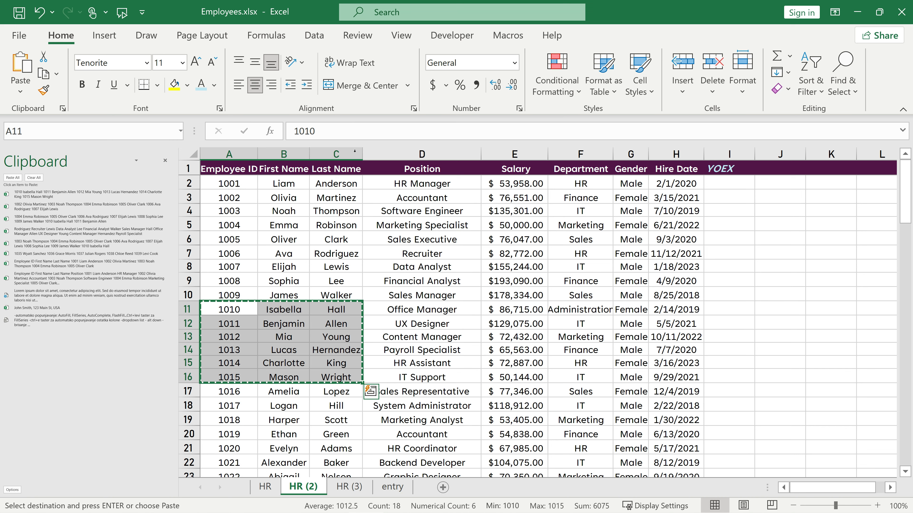
{"action": "left_click", "coordinate": [442, 488]}
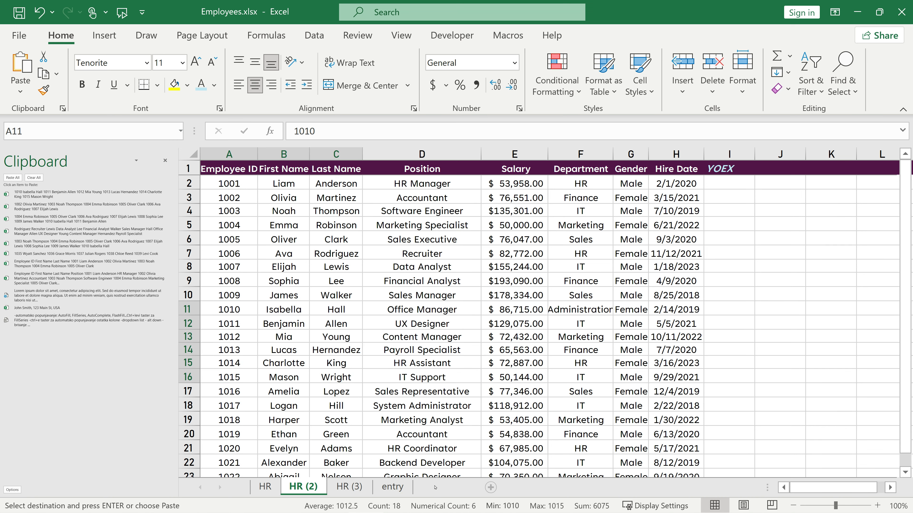
Paste the first three Clipboard blocks at A5, E6 and E16 on Sheet2.
{"action": "left_click", "coordinate": [227, 215]}
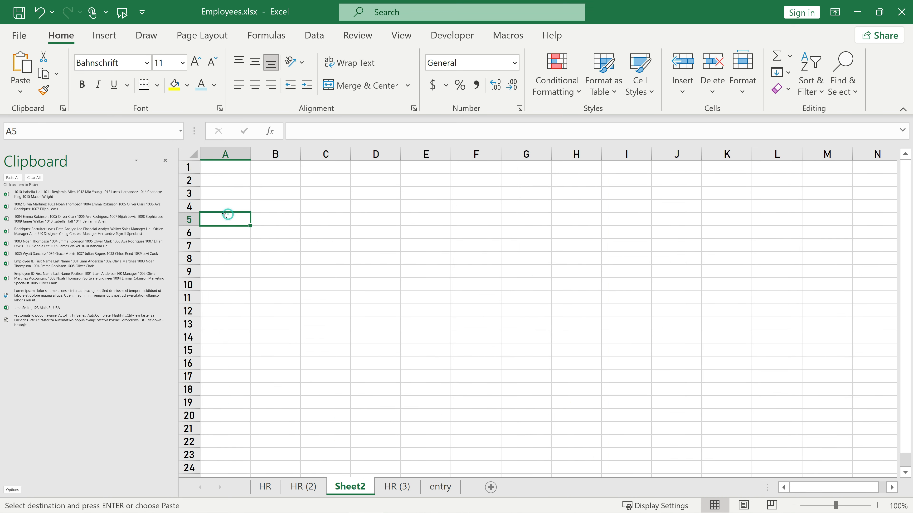
{"action": "left_click", "coordinate": [93, 194]}
{"action": "left_click", "coordinate": [224, 322]}
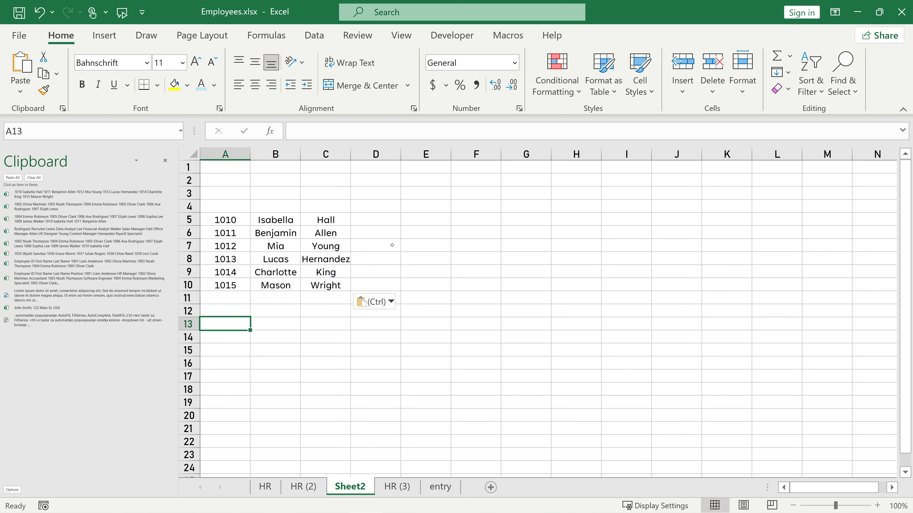
{"action": "left_click", "coordinate": [392, 245]}
{"action": "left_click", "coordinate": [426, 232]}
{"action": "left_click", "coordinate": [81, 206]}
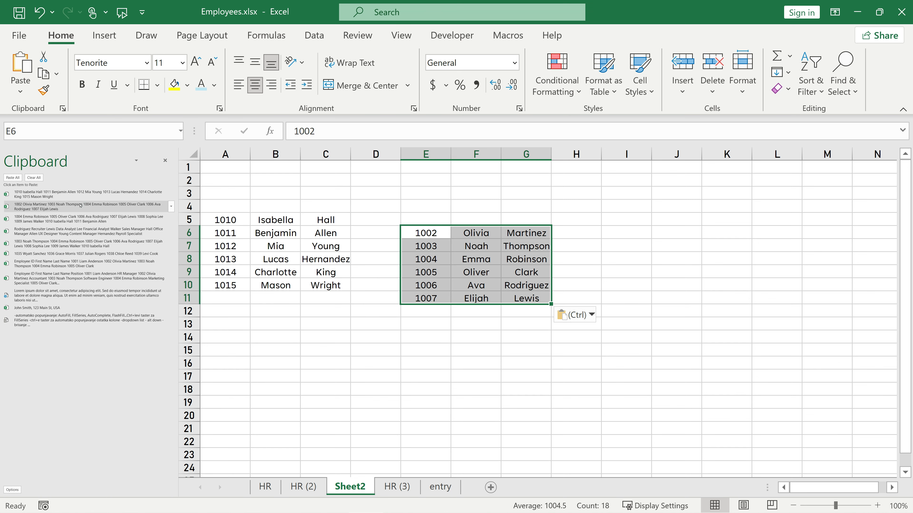
{"action": "left_click", "coordinate": [425, 363]}
{"action": "left_click", "coordinate": [75, 219]}
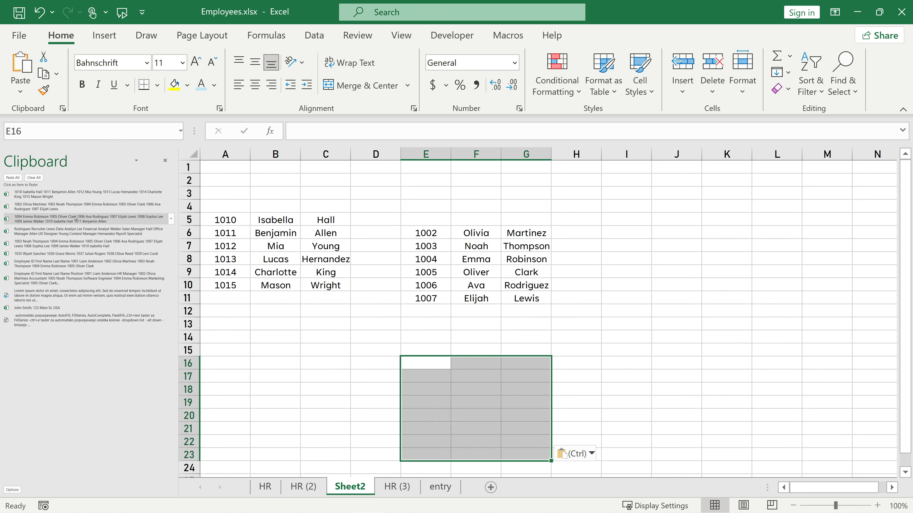
Paste all collected Clipboard items stacked from A27 downward.
{"action": "scroll", "coordinate": [252, 360], "scroll_direction": "down", "scroll_amount": 5}
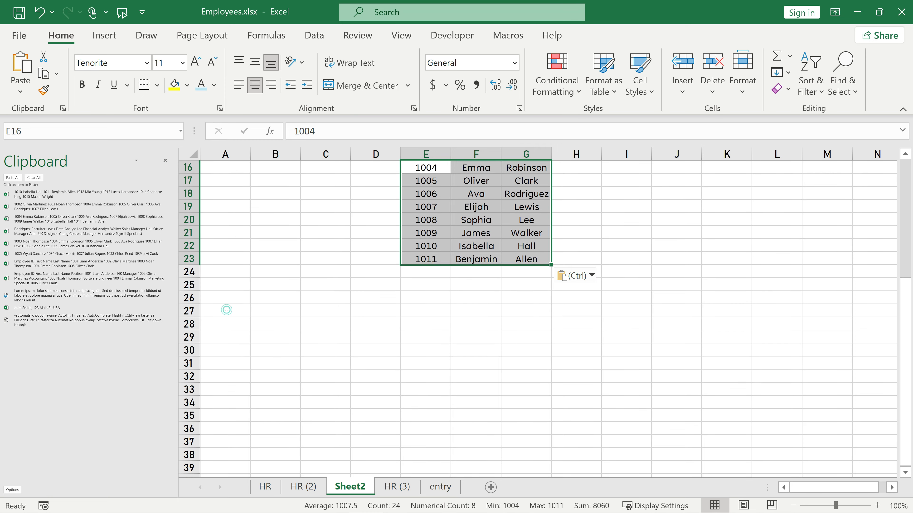
{"action": "left_click", "coordinate": [226, 310]}
{"action": "left_click", "coordinate": [9, 179]}
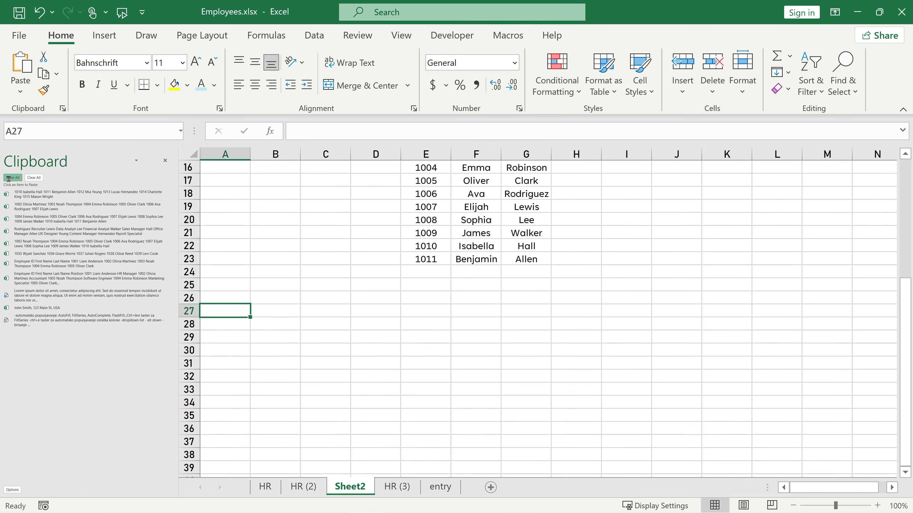
{"action": "scroll", "coordinate": [335, 338], "scroll_direction": "up", "scroll_amount": 9}
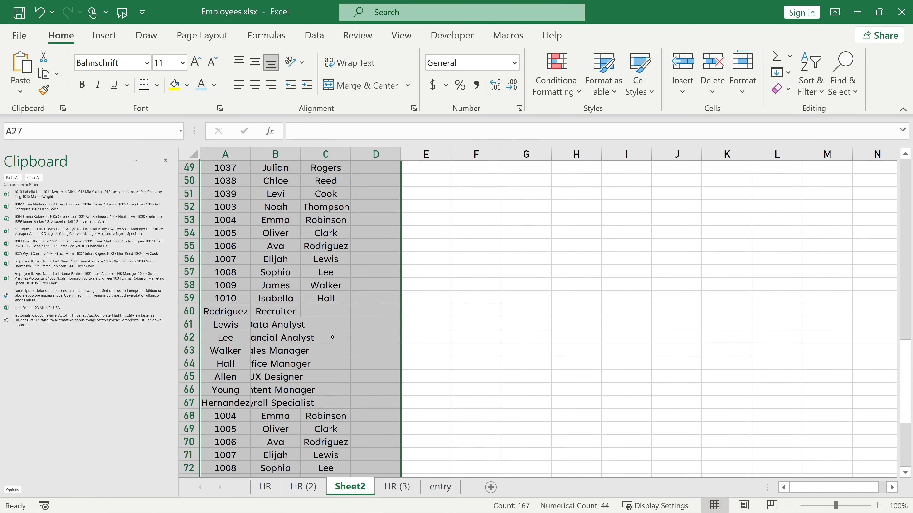
{"action": "scroll", "coordinate": [335, 337], "scroll_direction": "up", "scroll_amount": 12}
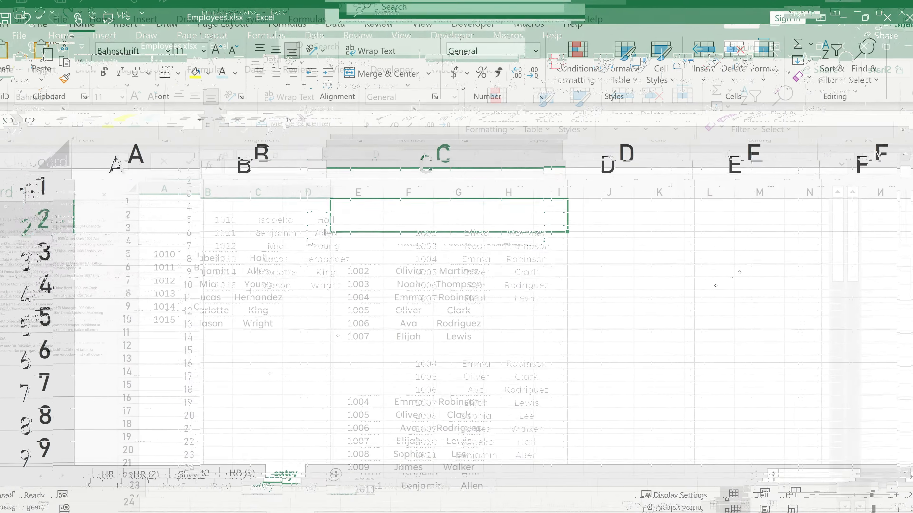
Enter 25, the word text, and today's date in C2:C4.
{"action": "type", "text": "25"}
{"action": "key", "text": "Return"}
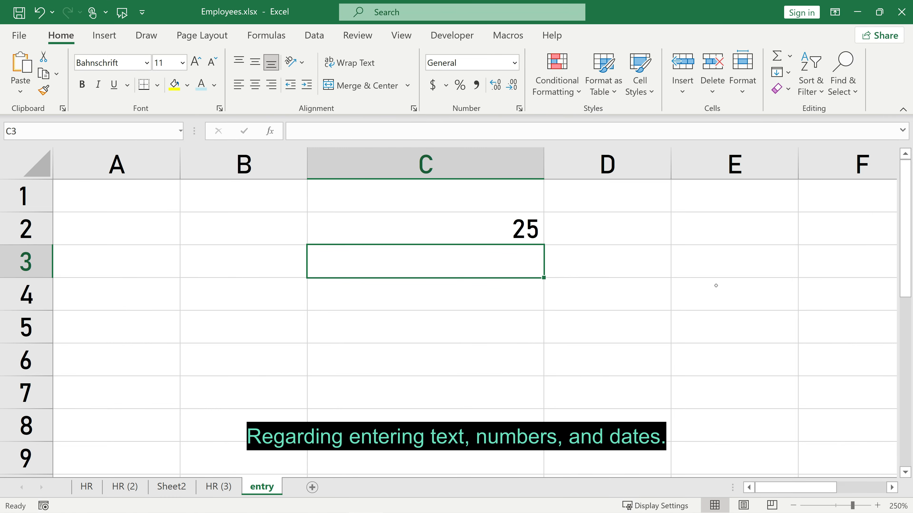
{"action": "type", "text": "text"}
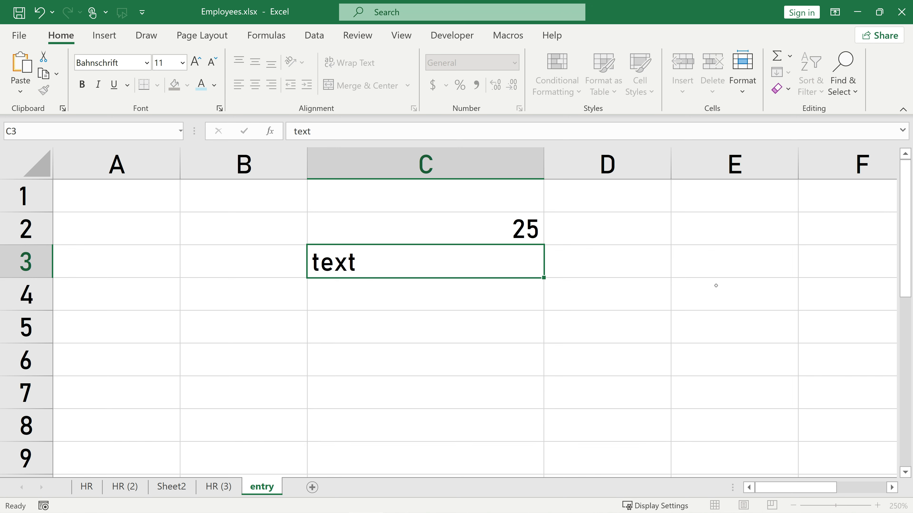
{"action": "key", "text": "Return"}
{"action": "key", "text": "F2"}
{"action": "key", "text": "ctrl+semicolon"}
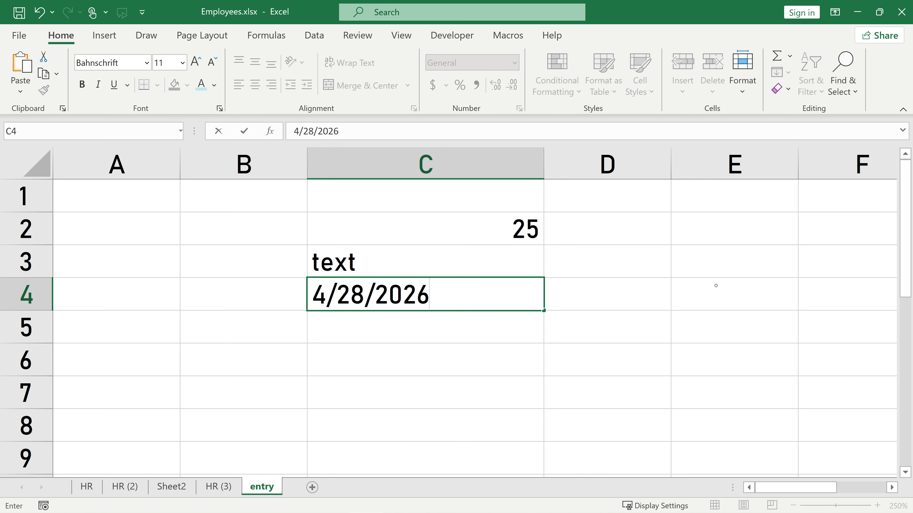
{"action": "key", "text": "Return"}
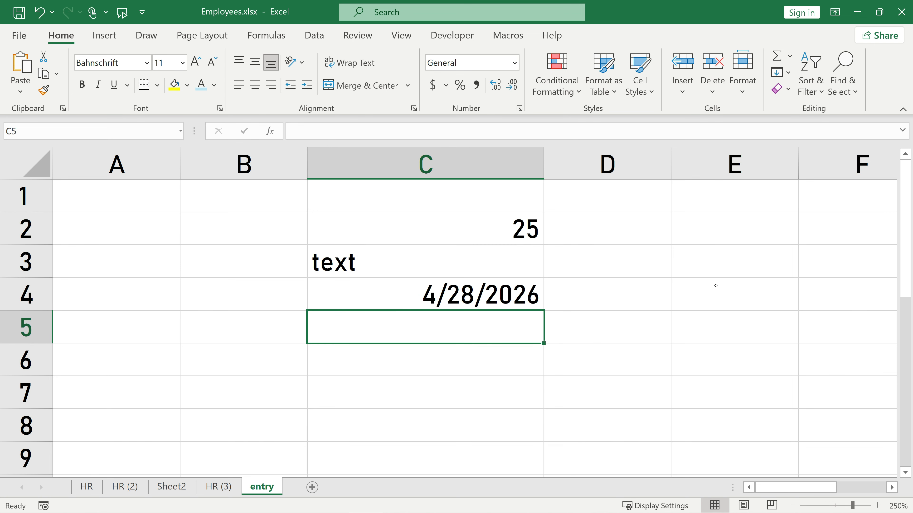
Enter 25d, -55 and +40 (stored as 40) in C5:C7.
{"action": "type", "text": "25d"}
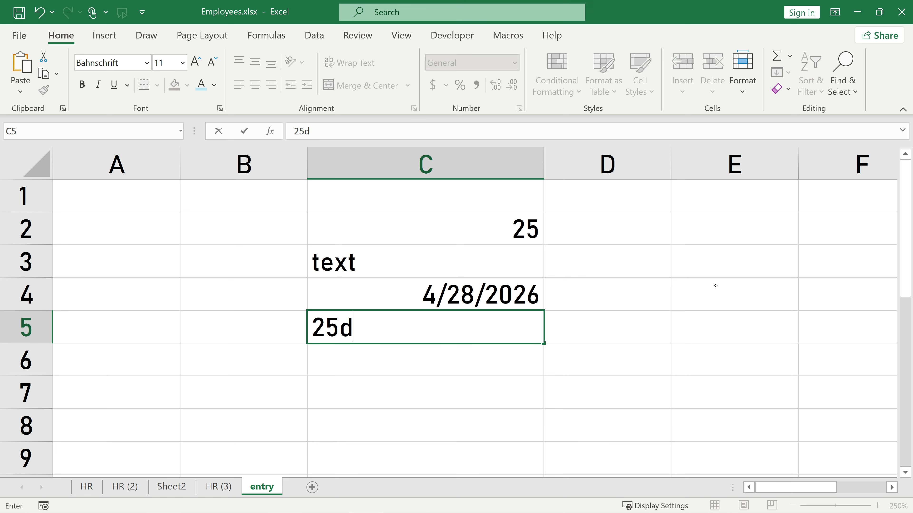
{"action": "key", "text": "Return"}
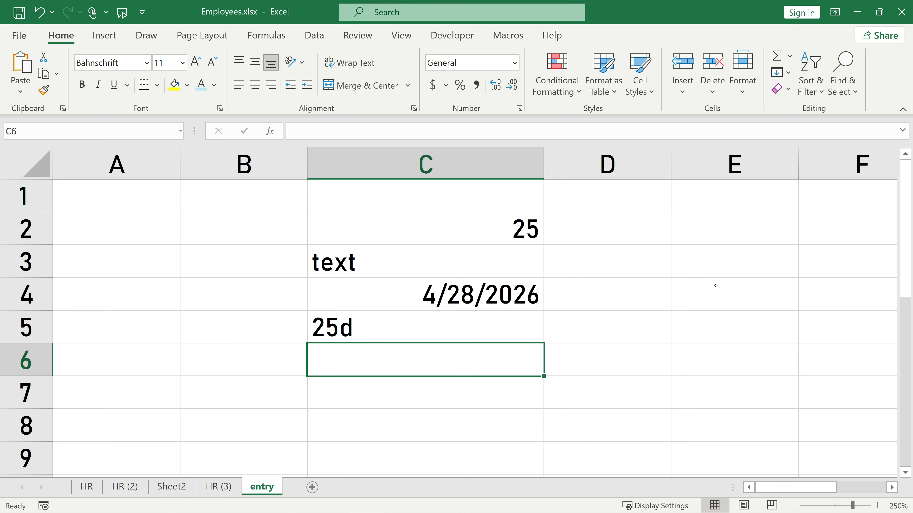
{"action": "type", "text": "-"}
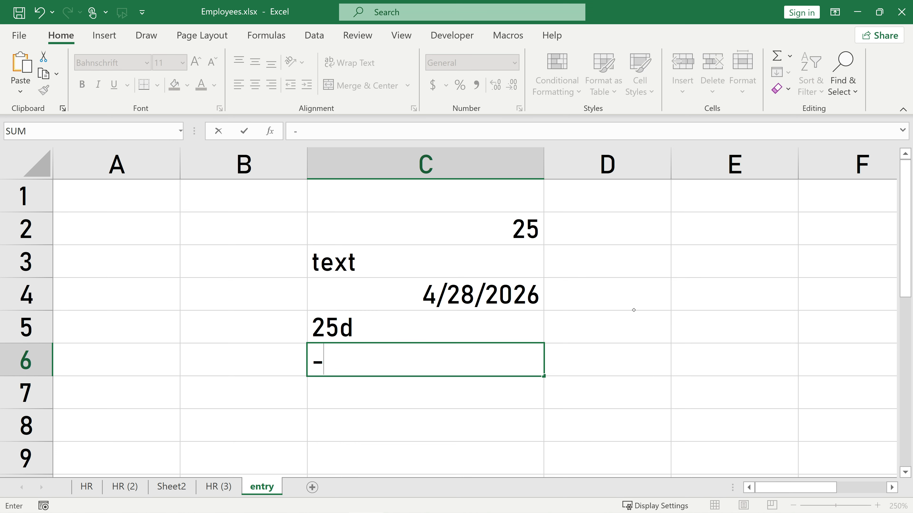
{"action": "type", "text": "55"}
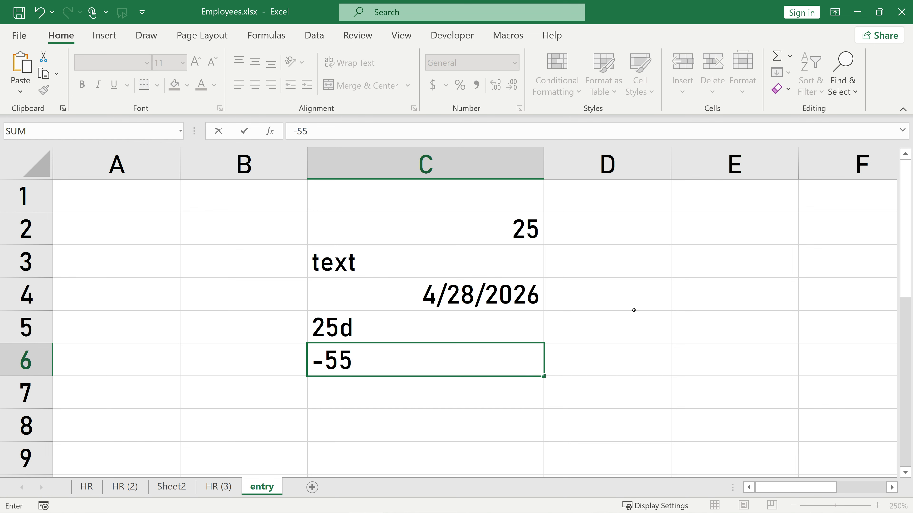
{"action": "key", "text": "Return"}
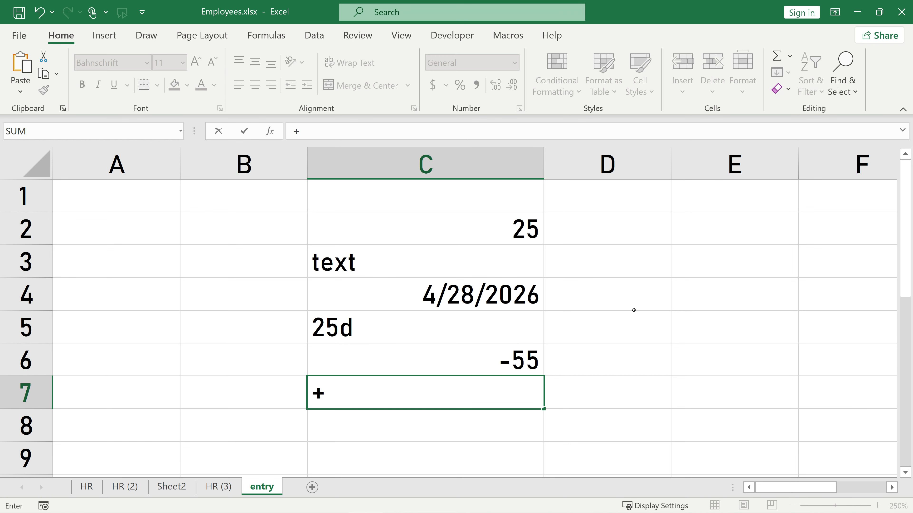
{"action": "type", "text": "+40"}
{"action": "key", "text": "Return"}
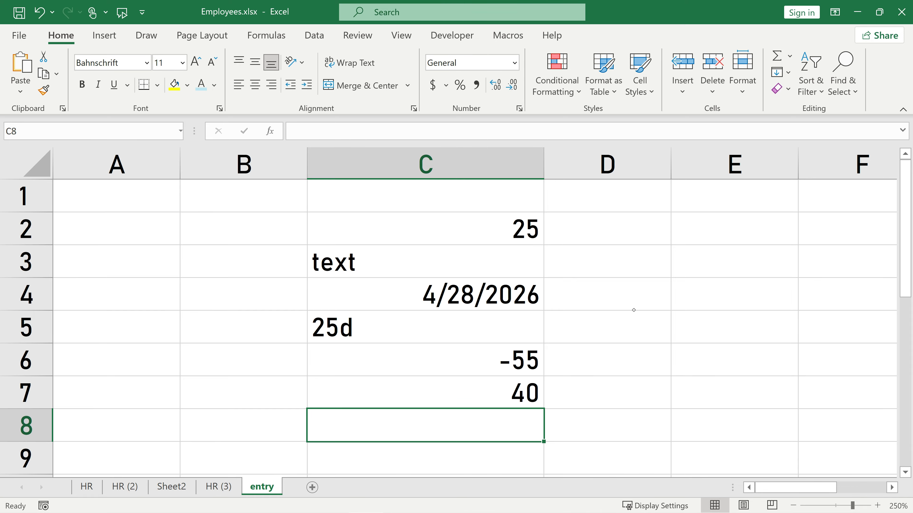
{"action": "type", "text": "4.55"}
{"action": "key", "text": "Return"}
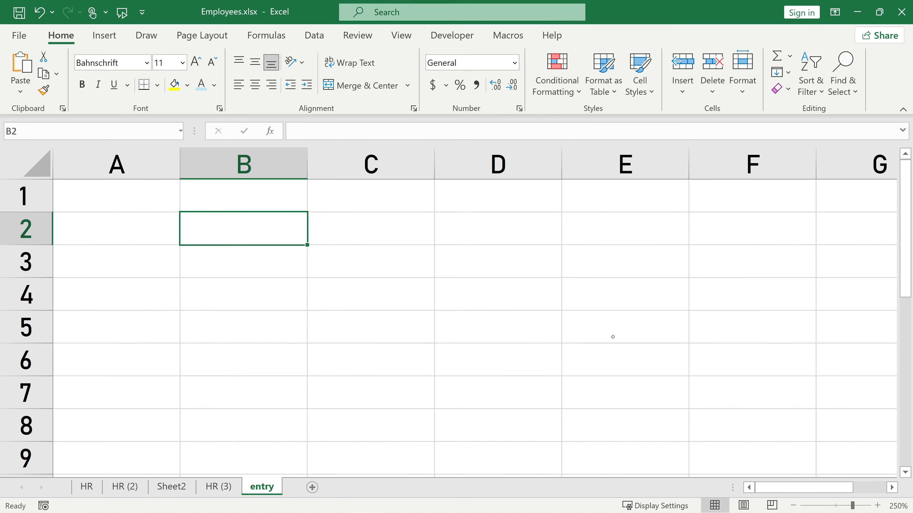
{"action": "type", "text": "12345678901"}
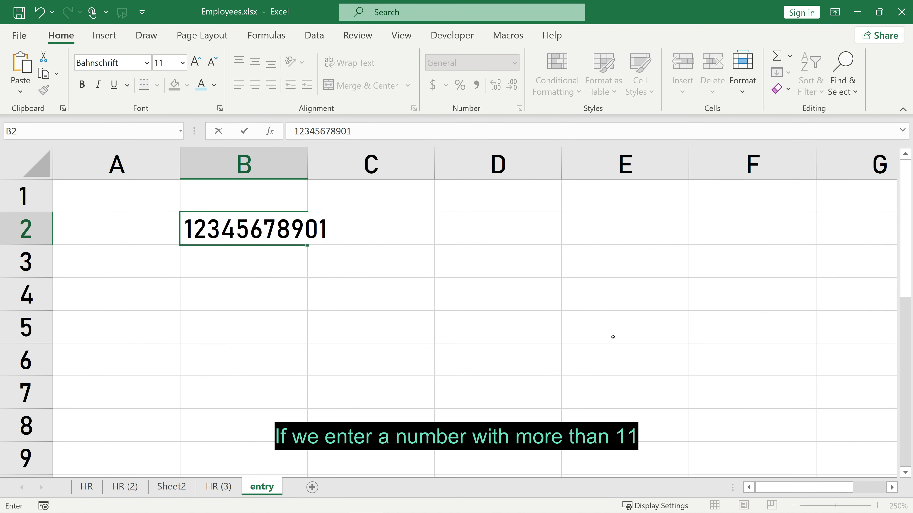
{"action": "key", "text": "Return"}
{"action": "type", "text": "12345"}
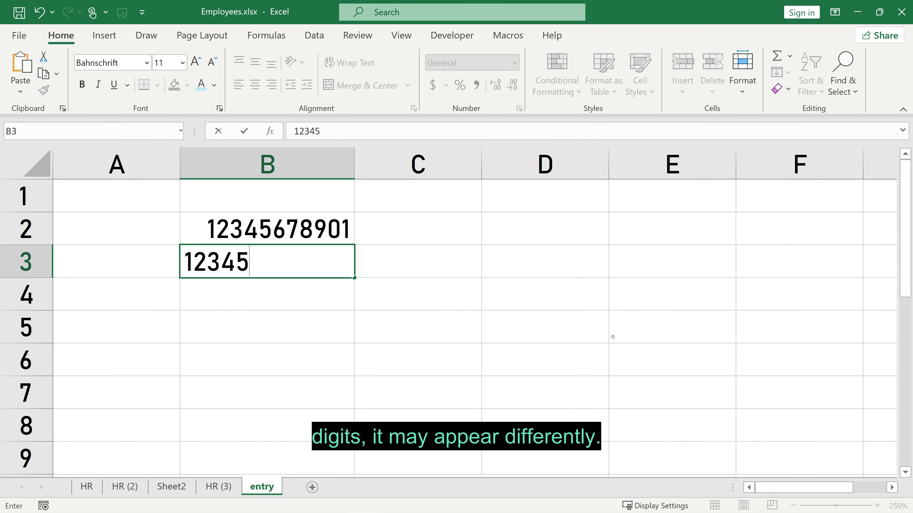
{"action": "type", "text": "6789012"}
{"action": "key", "text": "Return"}
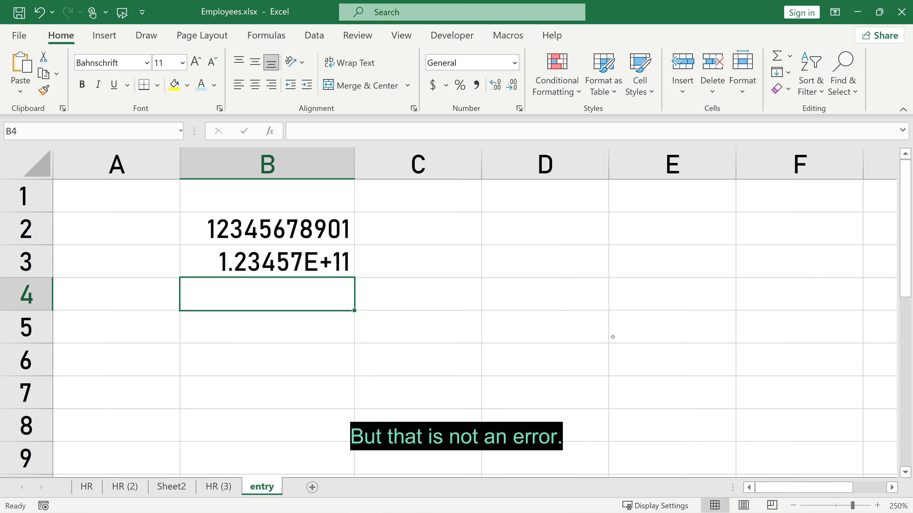
{"action": "left_click", "coordinate": [295, 262]}
{"action": "left_click", "coordinate": [515, 63]}
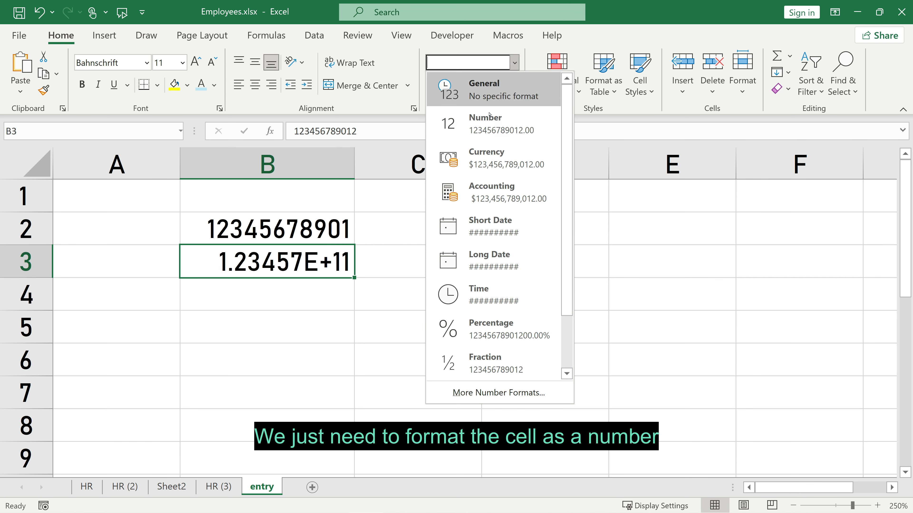
{"action": "left_click", "coordinate": [484, 122]}
{"action": "double_click", "coordinate": [512, 85]}
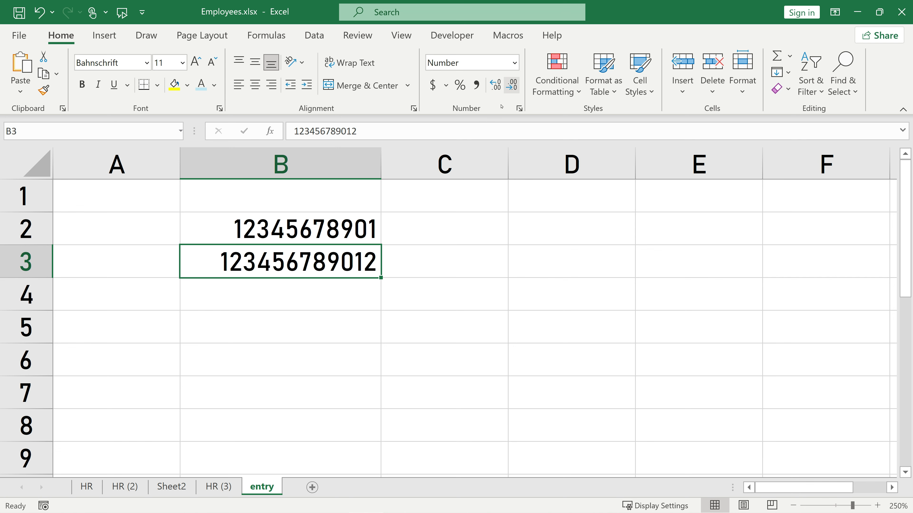
{"action": "left_click", "coordinate": [325, 329]}
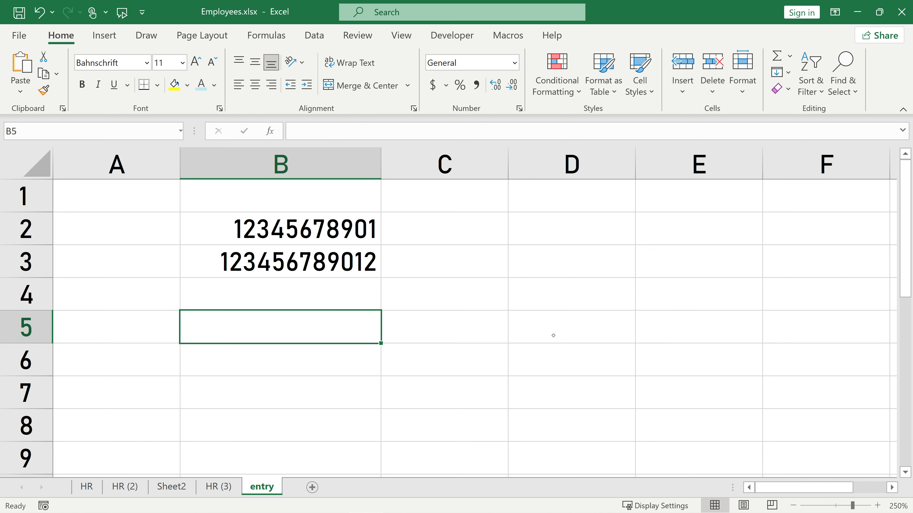
{"action": "type", "text": "123456789012345"}
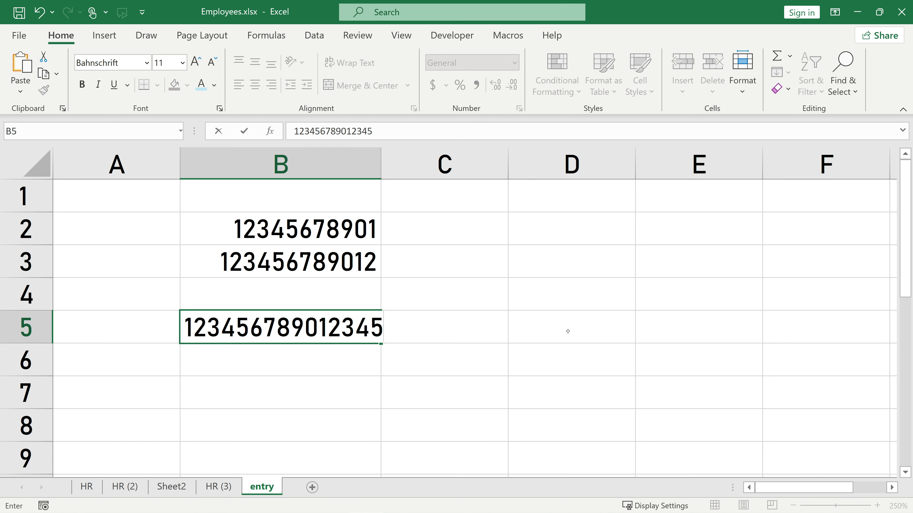
{"action": "key", "text": "ctrl+Return"}
{"action": "key", "text": "Return"}
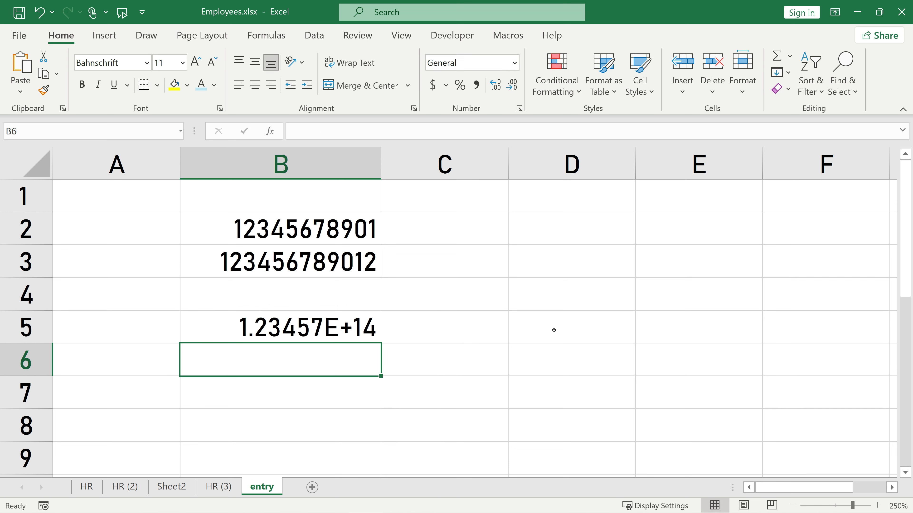
{"action": "left_click", "coordinate": [281, 164]}
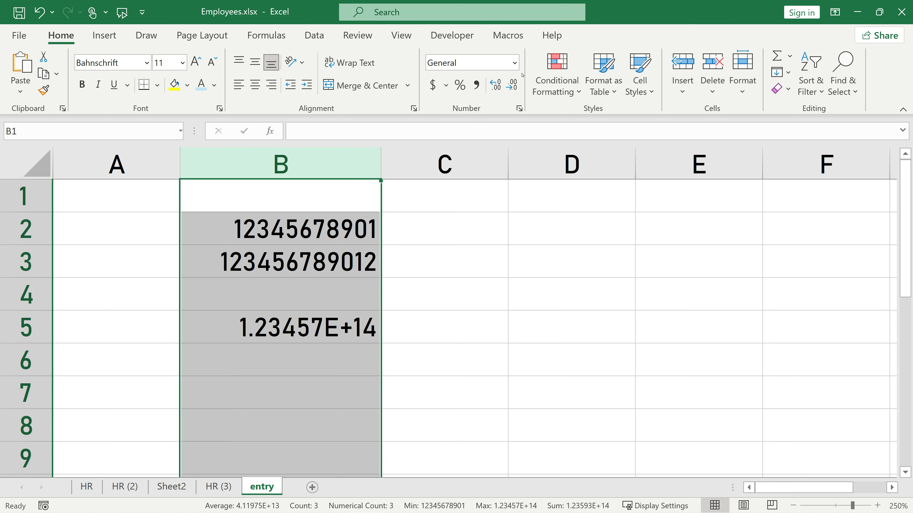
{"action": "left_click", "coordinate": [515, 63]}
{"action": "left_click", "coordinate": [490, 119]}
{"action": "left_click", "coordinate": [326, 358]}
{"action": "left_click", "coordinate": [355, 324]}
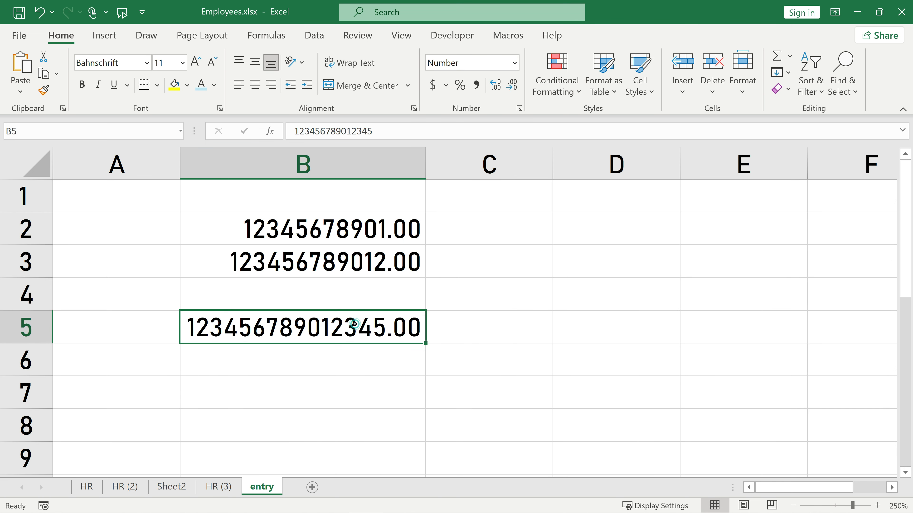
{"action": "left_click", "coordinate": [511, 80]}
{"action": "left_click", "coordinate": [511, 81]}
{"action": "left_click", "coordinate": [306, 359]}
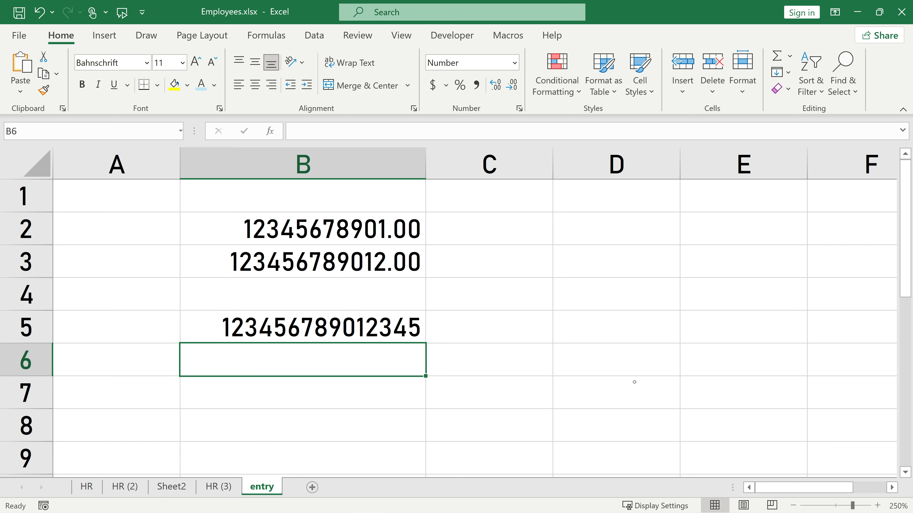
{"action": "type", "text": "12345678901"}
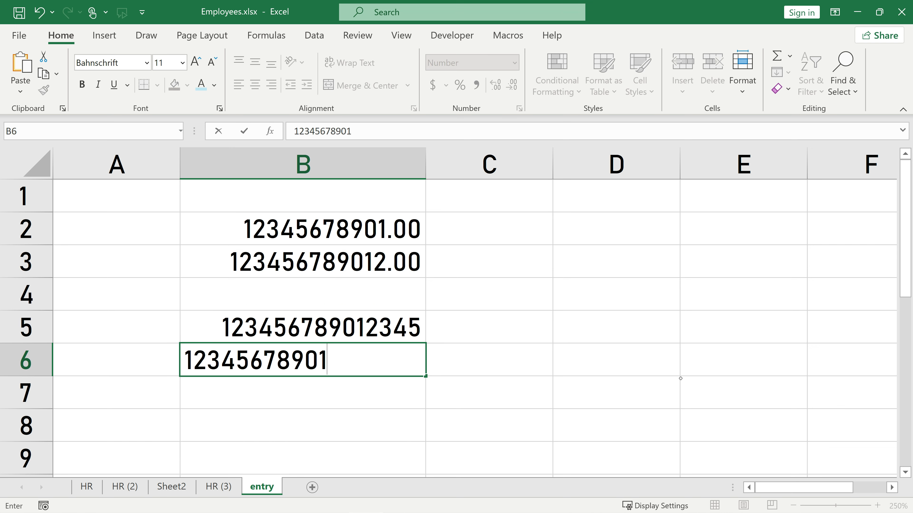
{"action": "type", "text": "234567890"}
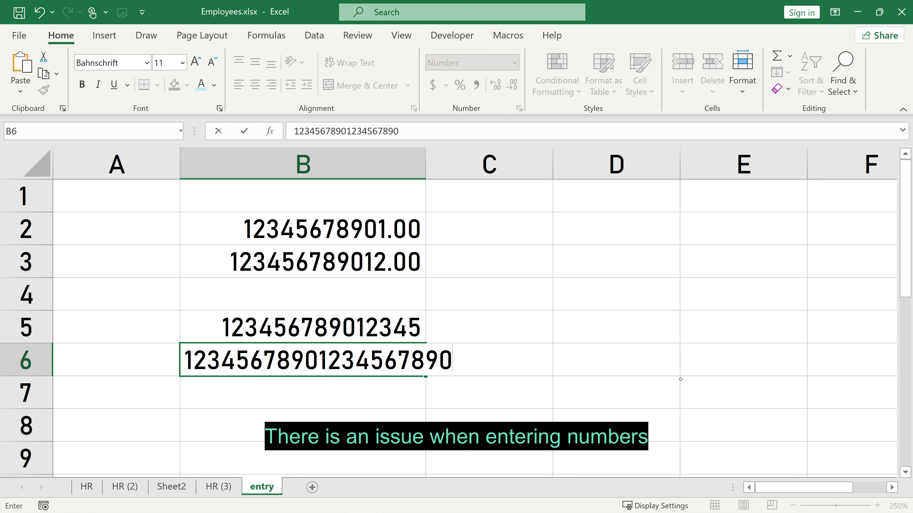
{"action": "key", "text": "Return"}
{"action": "left_click", "coordinate": [464, 361]}
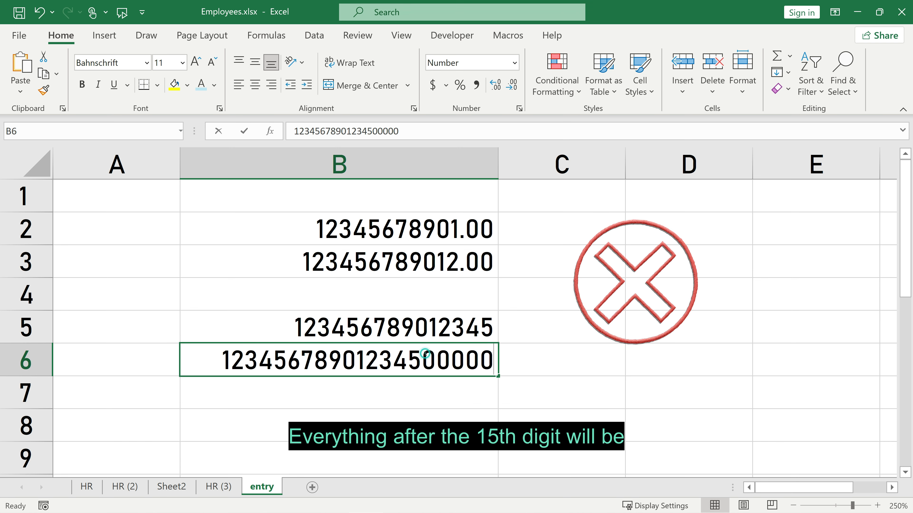
{"action": "double_click", "coordinate": [425, 354]}
{"action": "left_click_drag", "start_coordinate": [425, 354], "coordinate": [494, 358]}
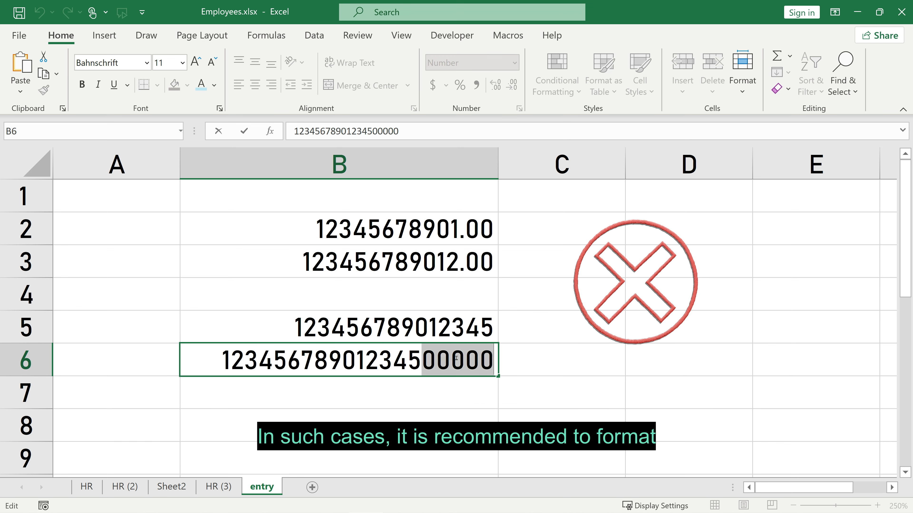
{"action": "left_click", "coordinate": [562, 293]}
{"action": "left_click", "coordinate": [562, 163]}
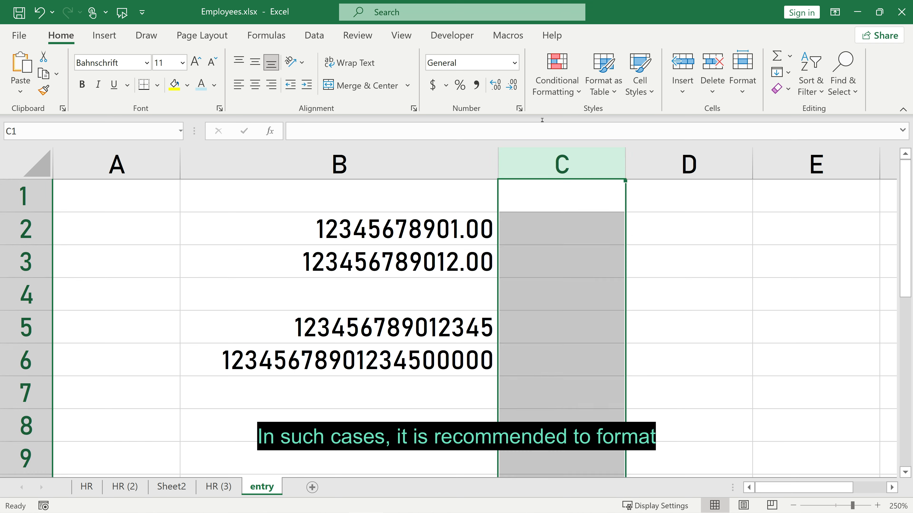
Format column C as Text and widen it.
{"action": "left_click", "coordinate": [512, 61]}
{"action": "scroll", "coordinate": [478, 326], "scroll_direction": "down", "scroll_amount": 1}
{"action": "left_click", "coordinate": [471, 358]}
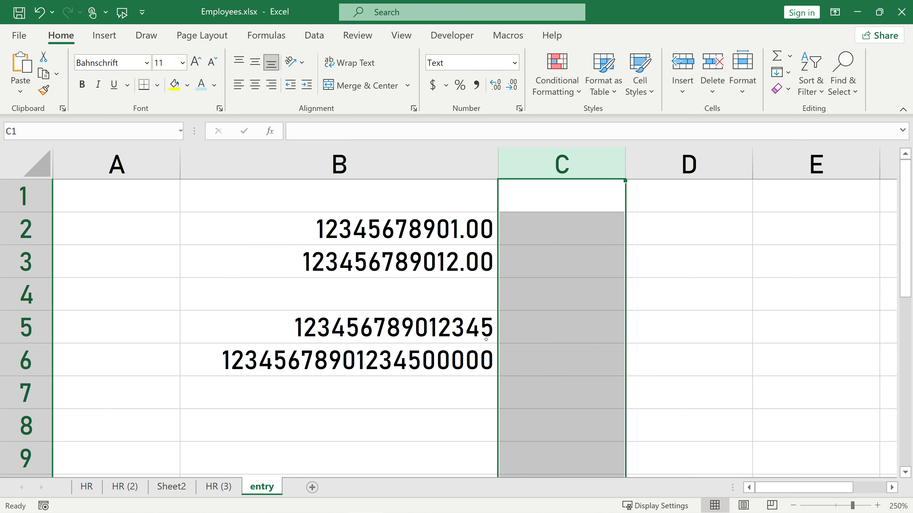
{"action": "left_click_drag", "start_coordinate": [626, 155], "coordinate": [733, 152]}
{"action": "left_click", "coordinate": [617, 293]}
{"action": "type", "text": "1234"}
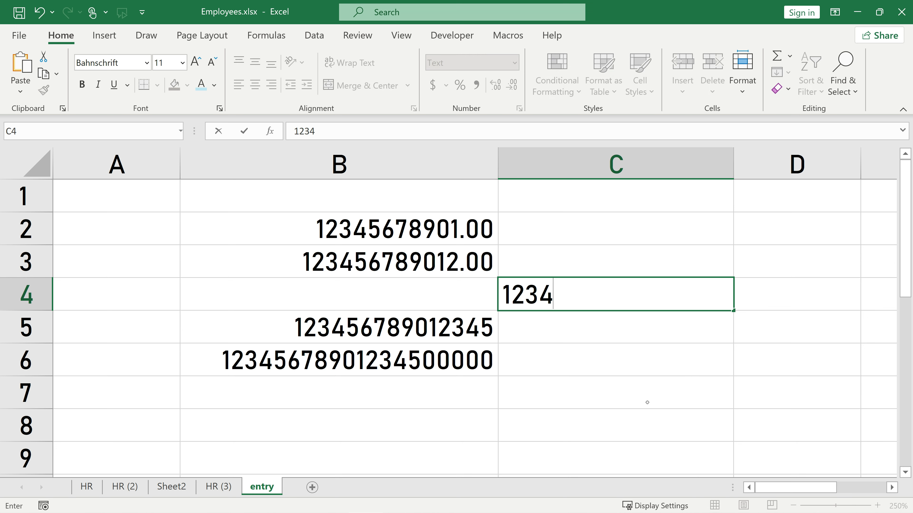
{"action": "type", "text": "5678901234"}
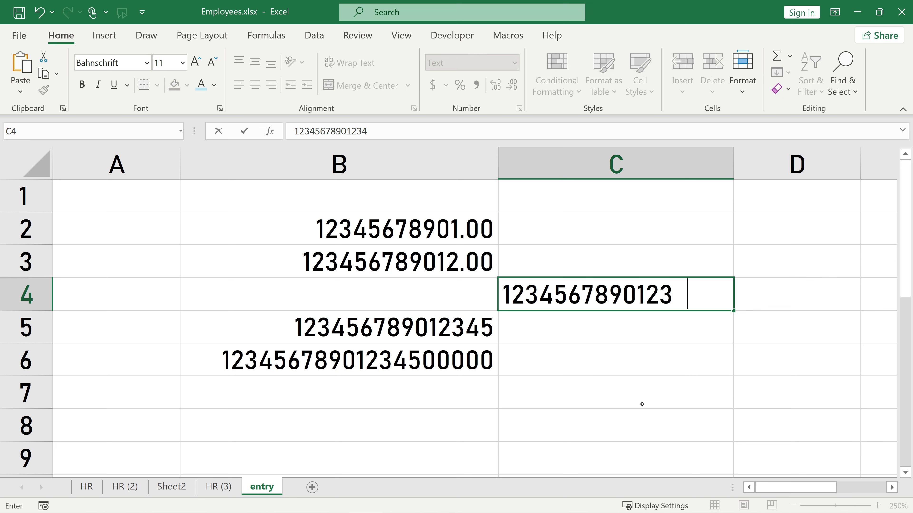
{"action": "type", "text": "567890"}
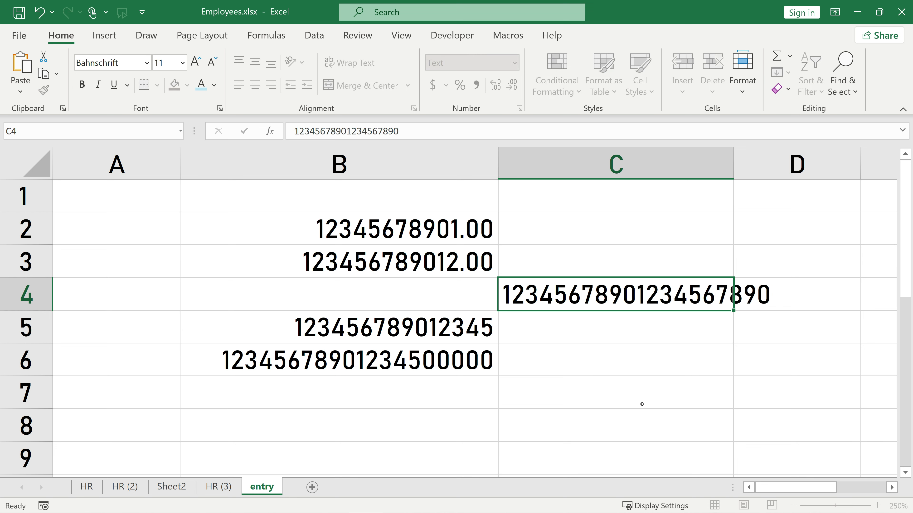
{"action": "key", "text": "Return"}
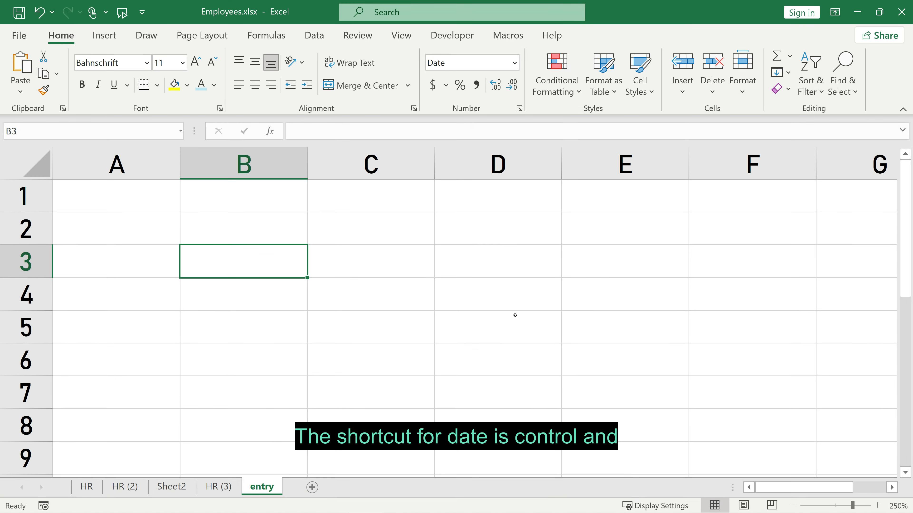
Insert today's date and the current time via shortcuts, then enter 1/1/2023 in B4.
{"action": "key", "text": "ctrl+semicolon"}
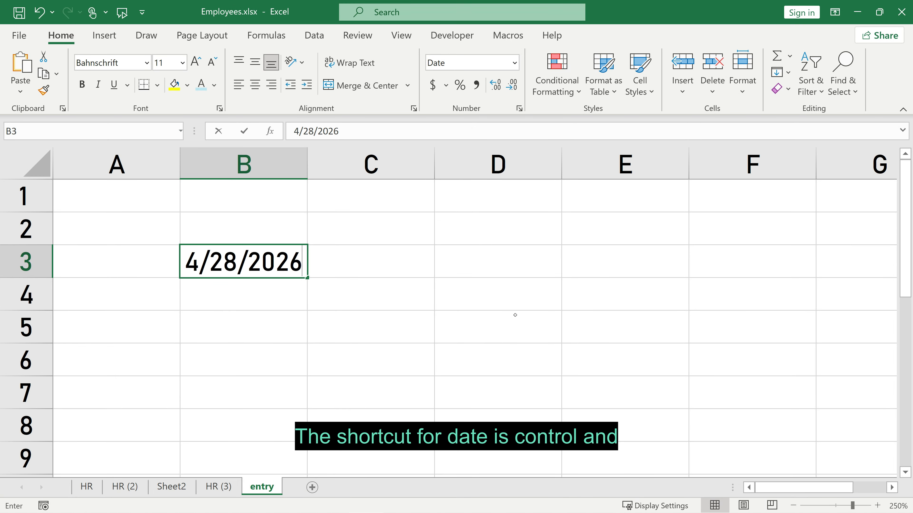
{"action": "key", "text": "Return"}
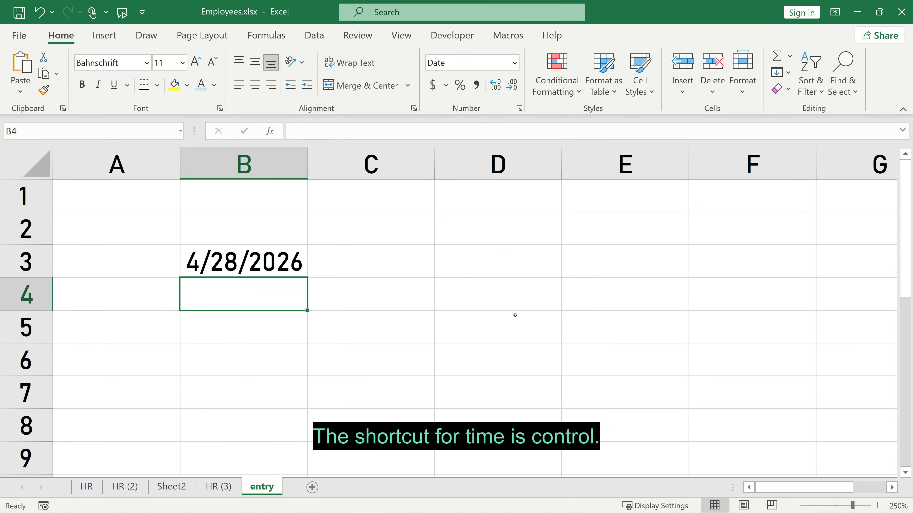
{"action": "key", "text": "ctrl+shift+semicolon"}
{"action": "key", "text": "Return"}
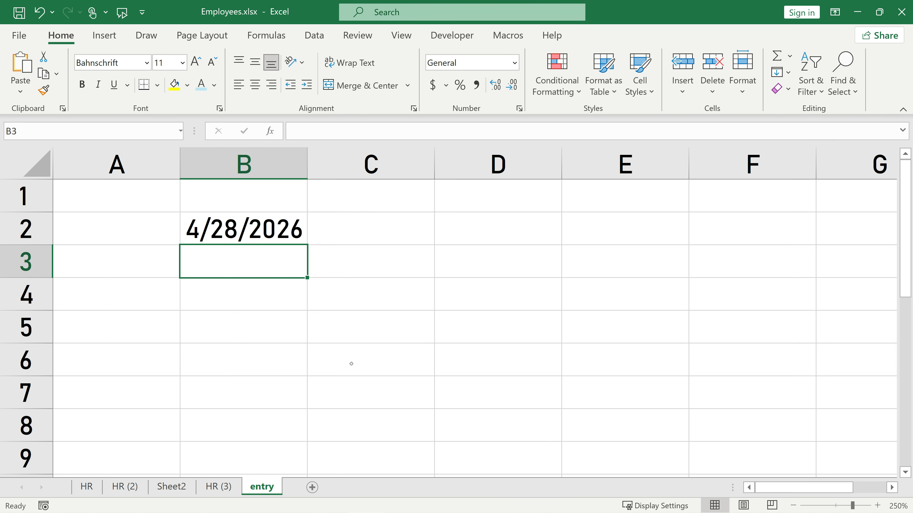
{"action": "key", "text": "Down"}
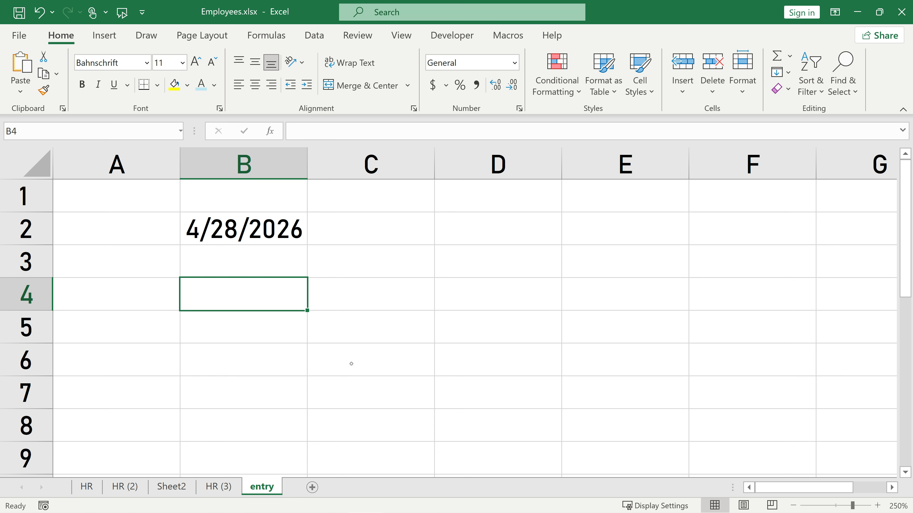
{"action": "type", "text": "1/1/2"}
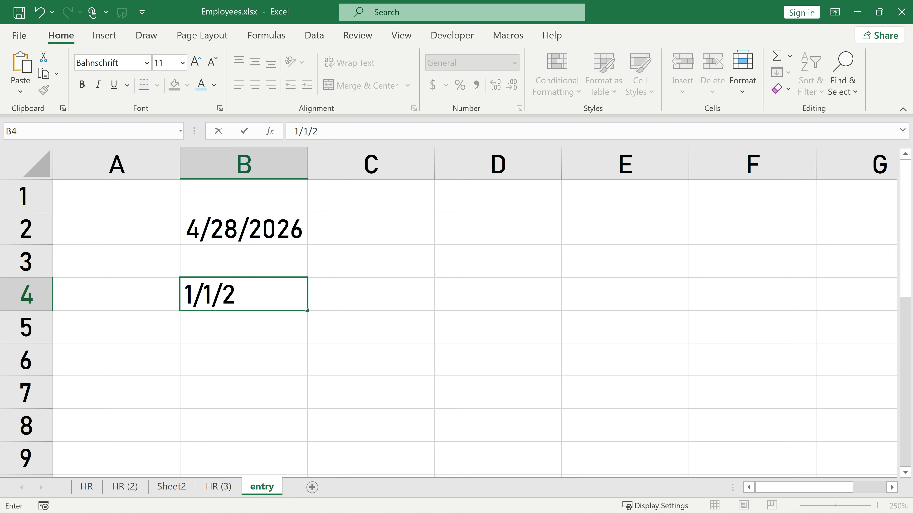
{"action": "type", "text": "023"}
{"action": "key", "text": "Return"}
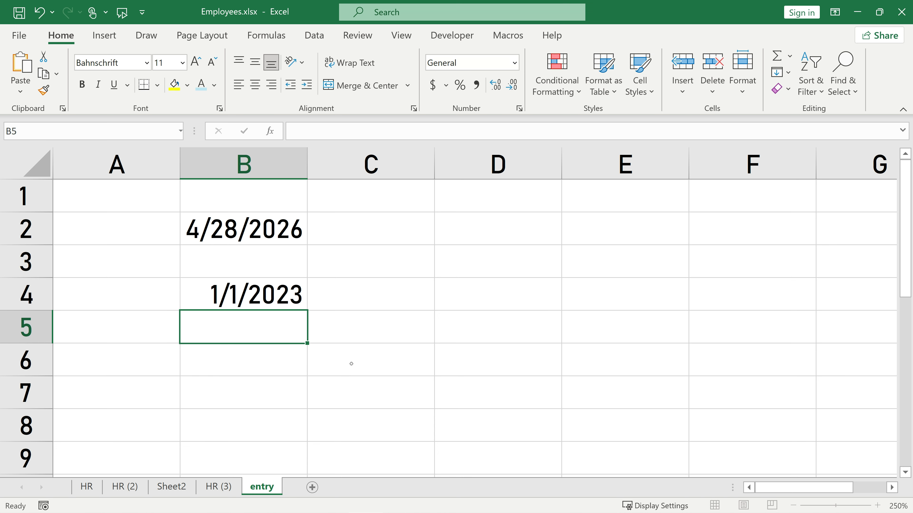
Enter =B2-B4 in B6 to get the 1213-day difference.
{"action": "left_click", "coordinate": [296, 362]}
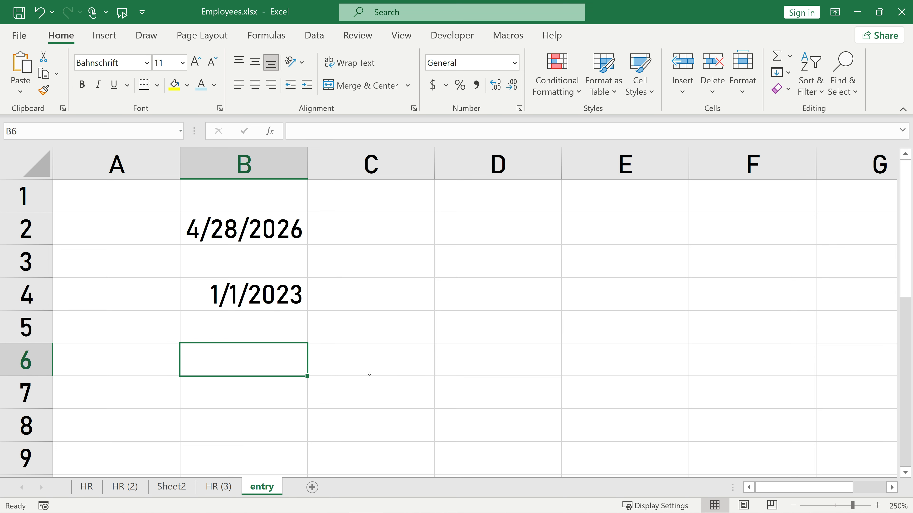
{"action": "type", "text": "="}
{"action": "left_click", "coordinate": [252, 230]}
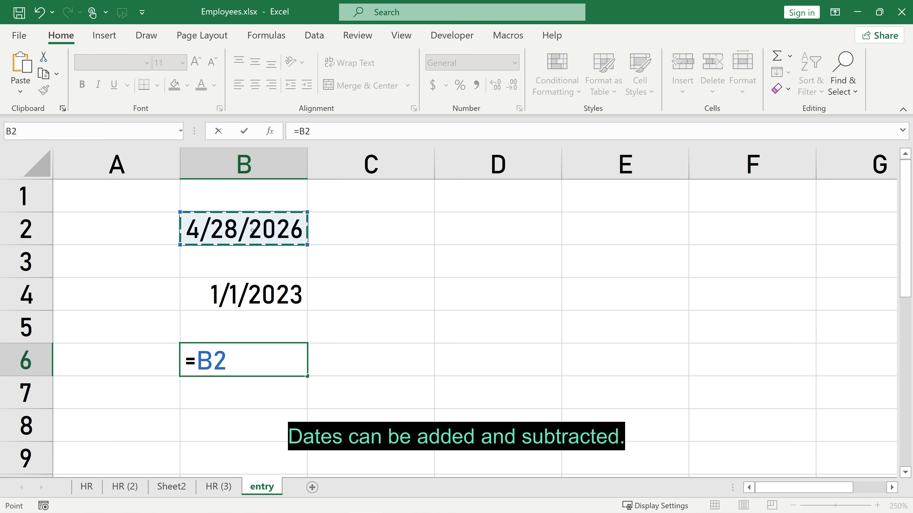
{"action": "type", "text": "-"}
{"action": "left_click", "coordinate": [245, 290]}
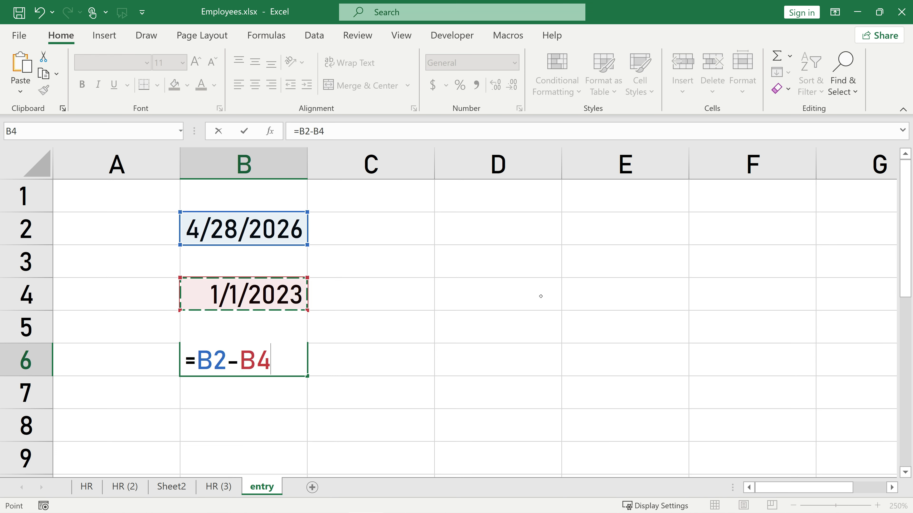
{"action": "key", "text": "Return"}
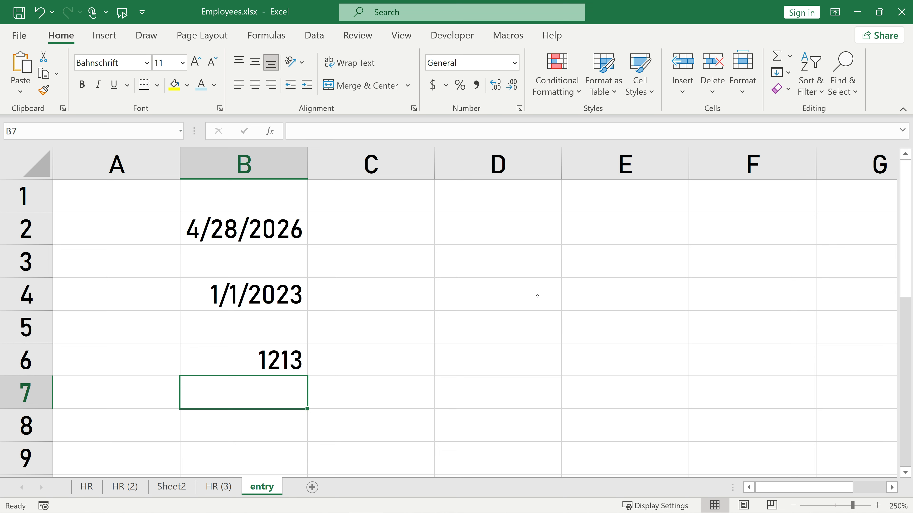
{"action": "left_click", "coordinate": [490, 228]}
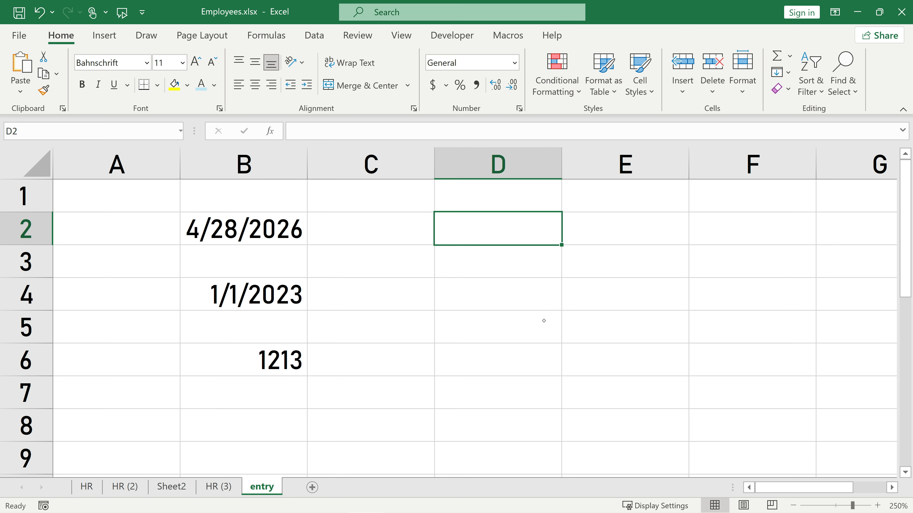
Insert today's date in D2 and clear column D's formats, revealing serial 46140.
{"action": "key", "text": "ctrl+semicolon"}
{"action": "key", "text": "Return"}
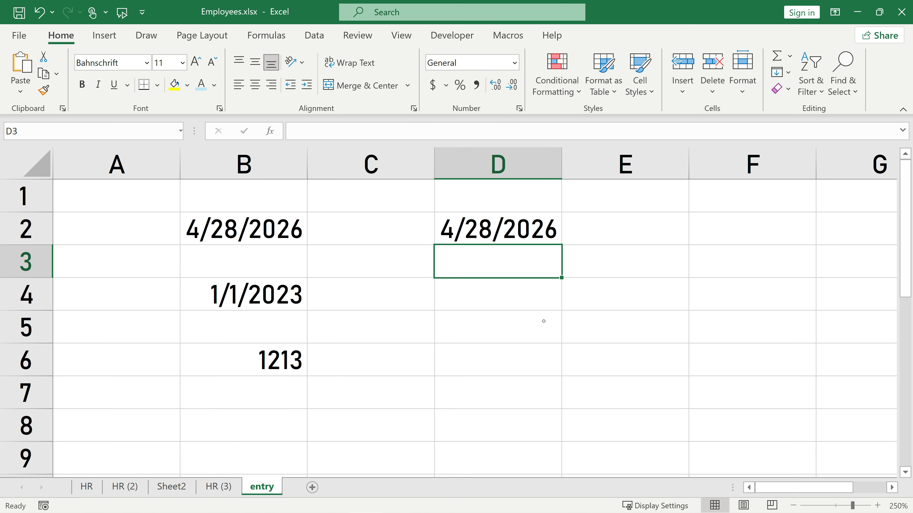
{"action": "left_click", "coordinate": [493, 155]}
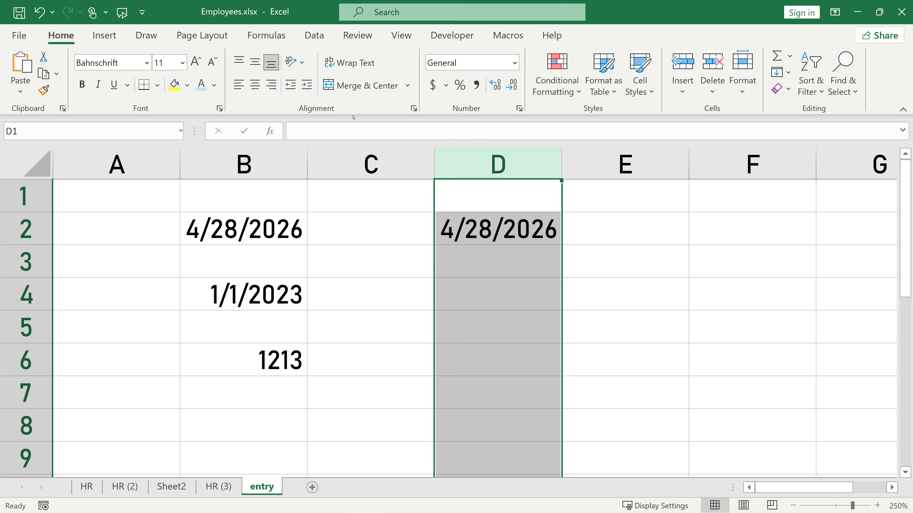
{"action": "left_click", "coordinate": [788, 89]}
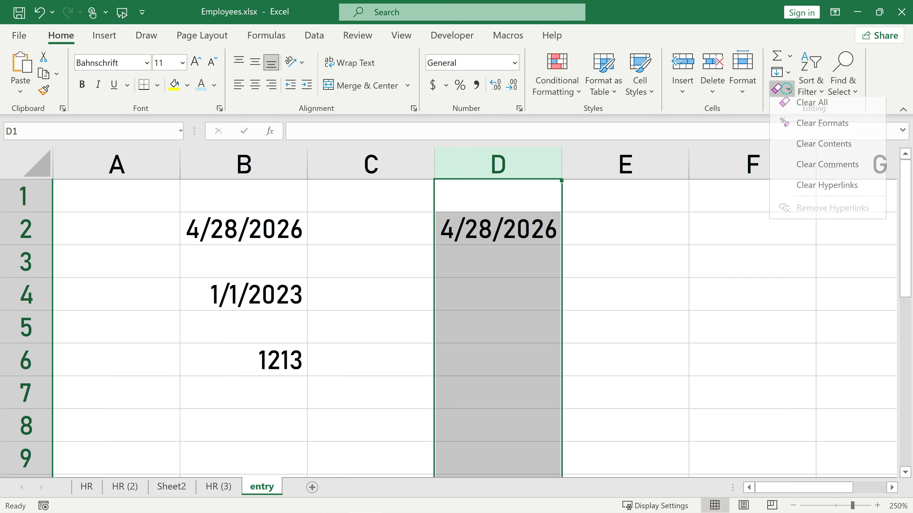
{"action": "left_click", "coordinate": [808, 123]}
{"action": "left_click", "coordinate": [529, 218]}
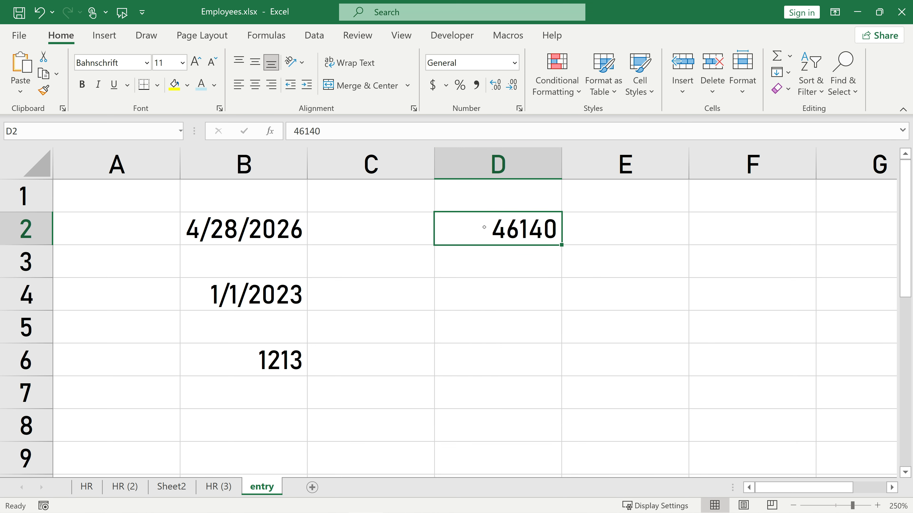
Enter 5 in D3 and format column D as Short Date, showing 1/5/1900.
{"action": "left_click", "coordinate": [505, 260]}
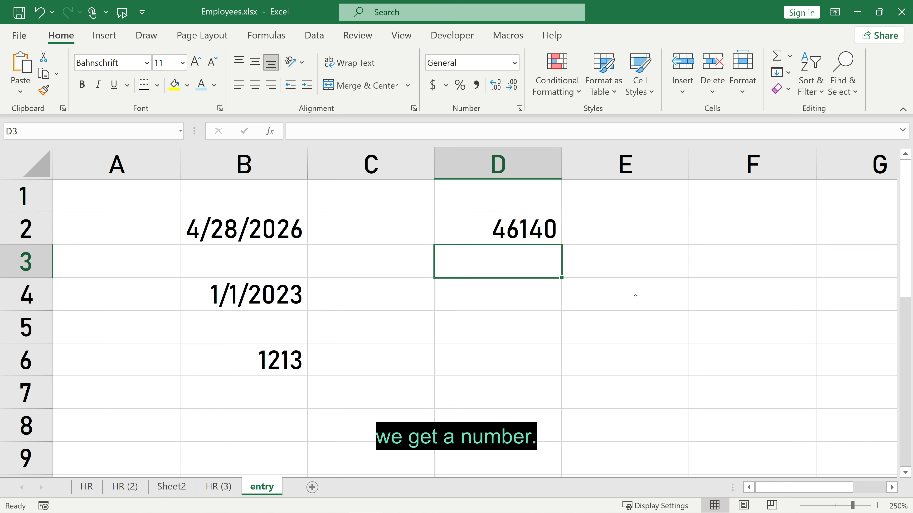
{"action": "type", "text": "5"}
{"action": "key", "text": "Return"}
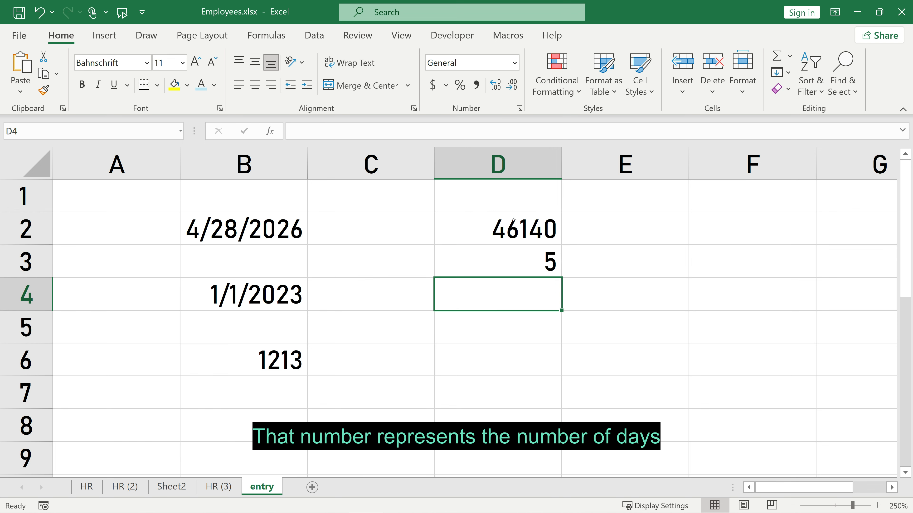
{"action": "left_click", "coordinate": [499, 165]}
{"action": "left_click", "coordinate": [514, 63]}
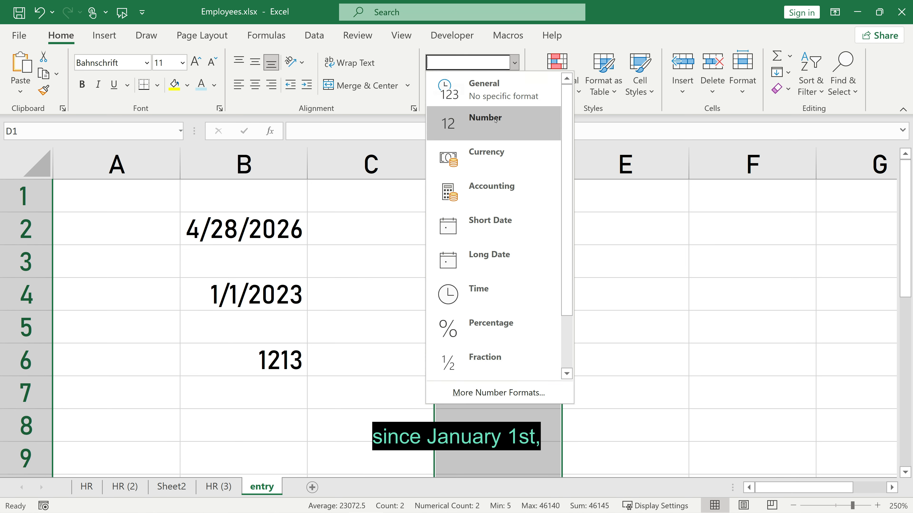
{"action": "left_click", "coordinate": [491, 220]}
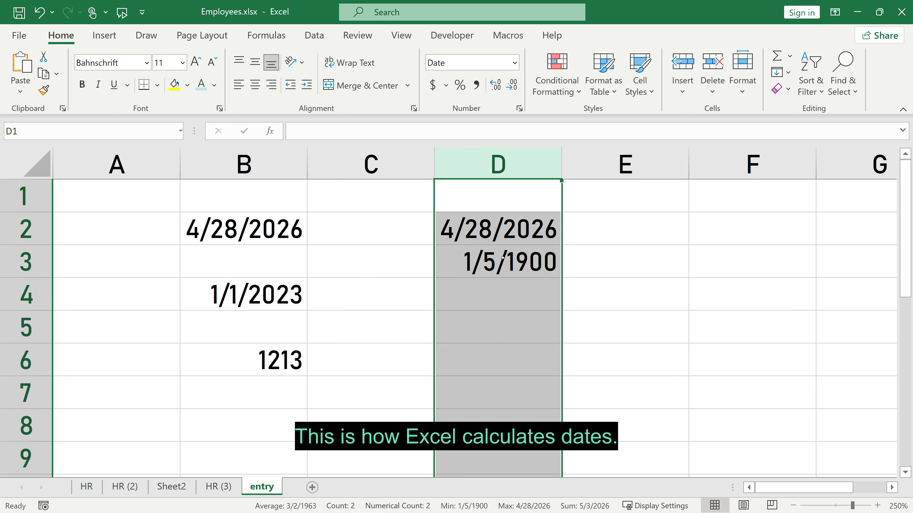
{"action": "left_click", "coordinate": [506, 256]}
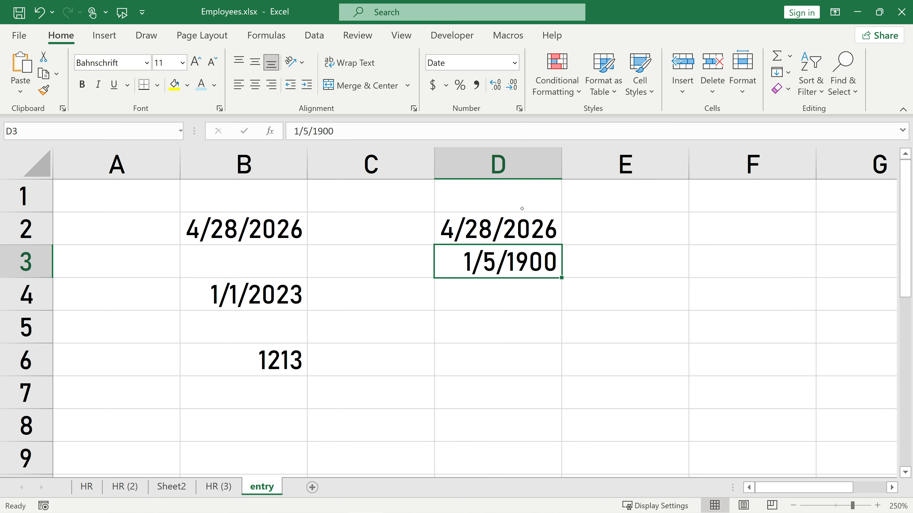
Enter 1500 in D5 and reformat column D as Short Date.
{"action": "type", "text": "1"}
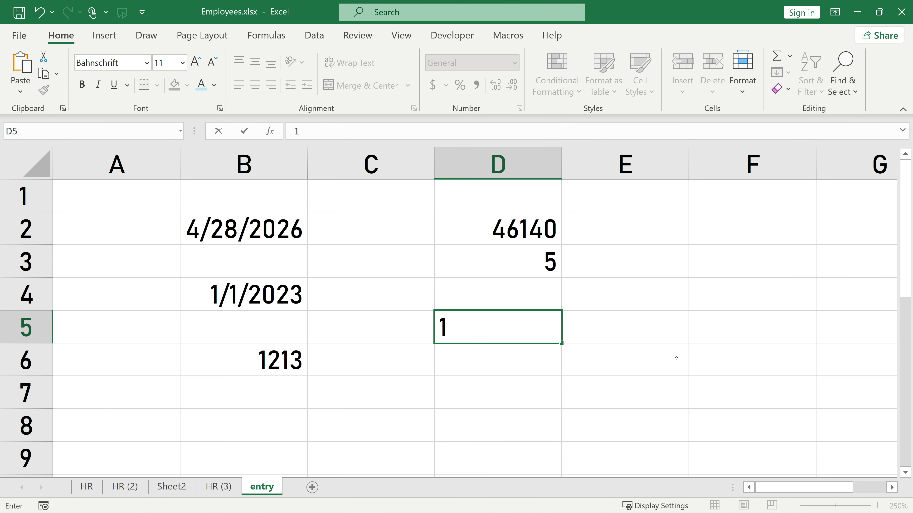
{"action": "type", "text": "500"}
{"action": "key", "text": "Return"}
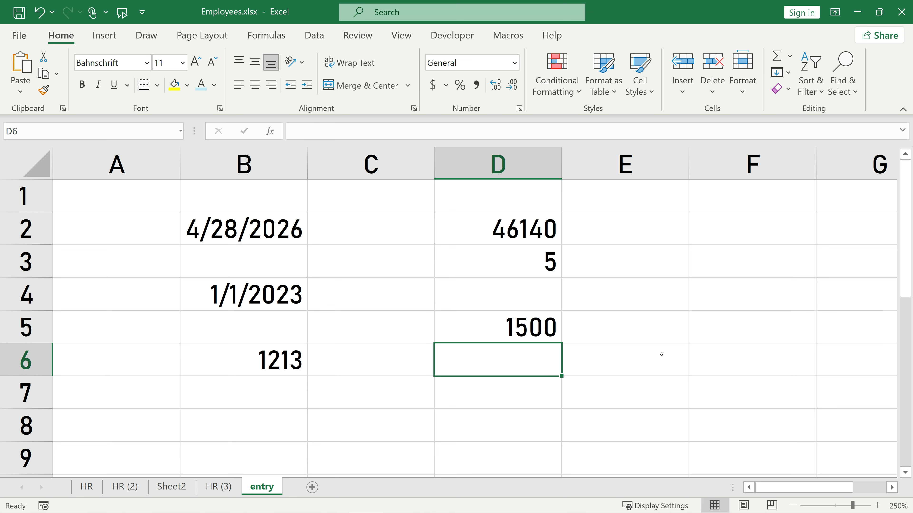
{"action": "left_click", "coordinate": [525, 165]}
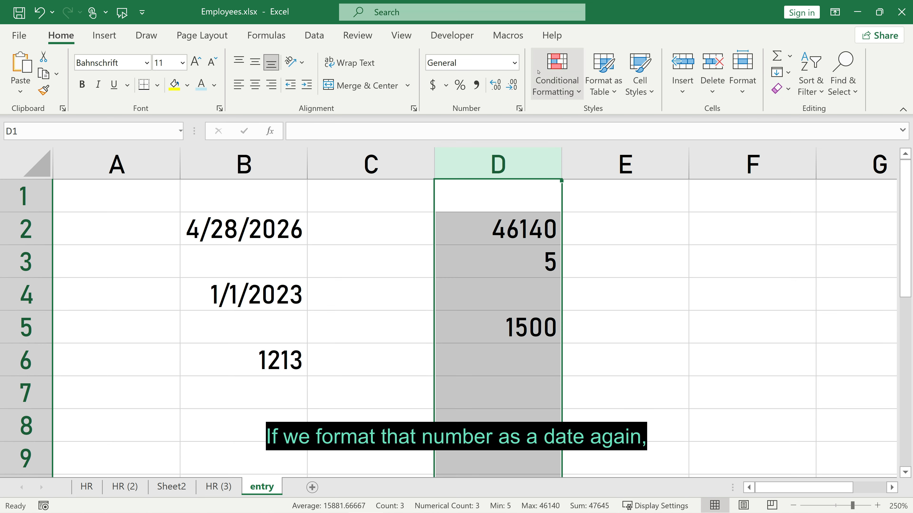
{"action": "left_click", "coordinate": [515, 63]}
{"action": "left_click", "coordinate": [491, 220]}
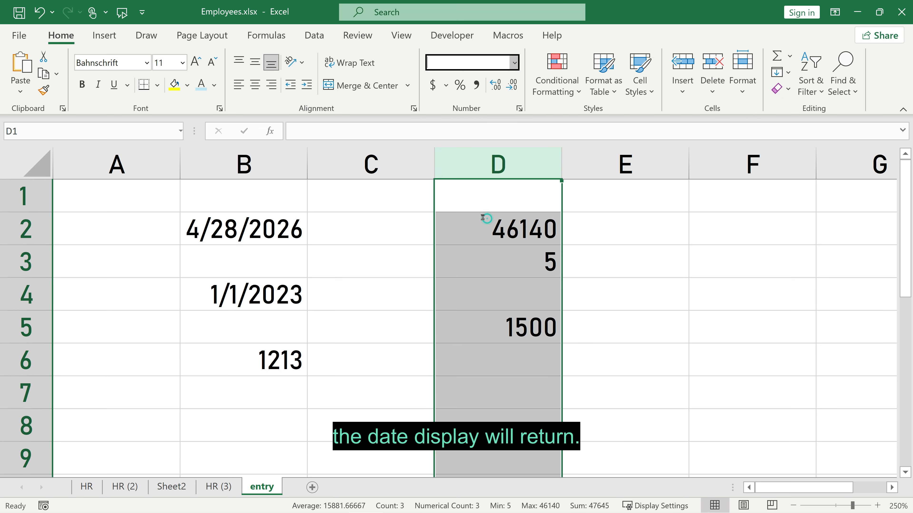
{"action": "left_click", "coordinate": [501, 323]}
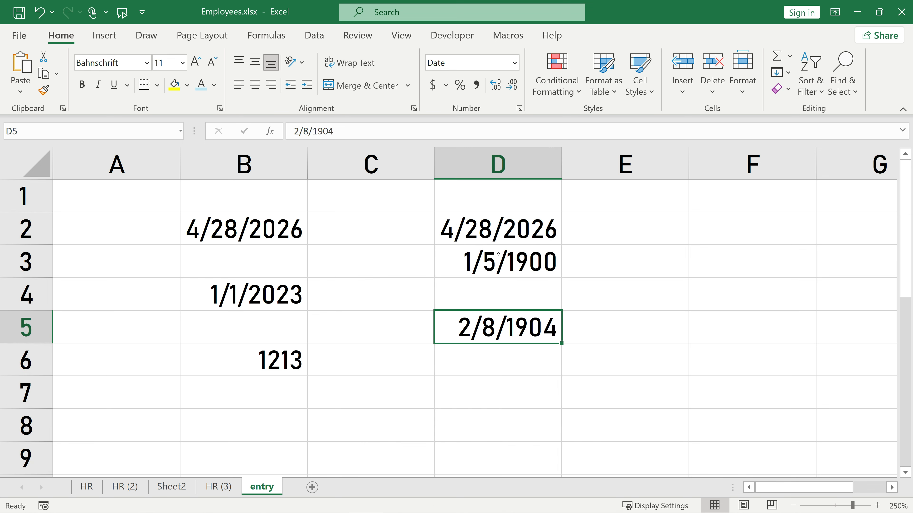
Enter =D2+B6 in E5 to add 1213 days, giving 8/23/2029.
{"action": "left_click", "coordinate": [615, 328]}
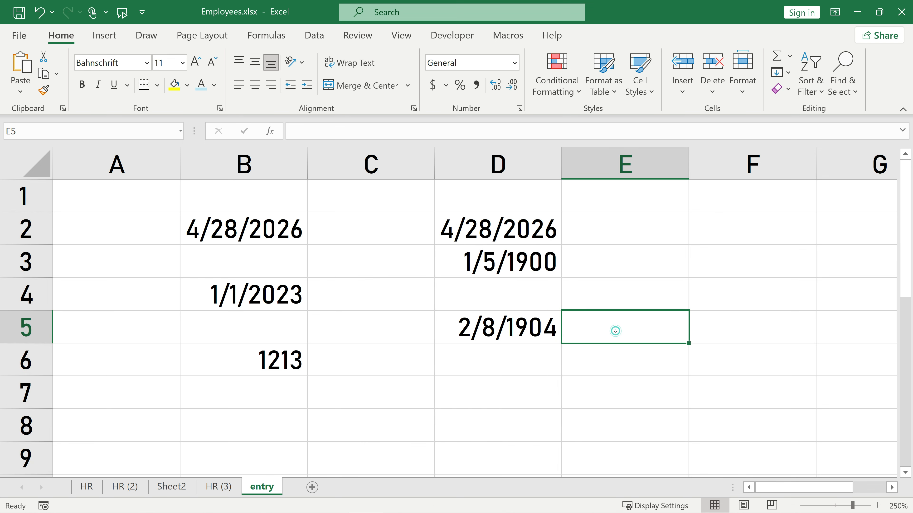
{"action": "type", "text": "="}
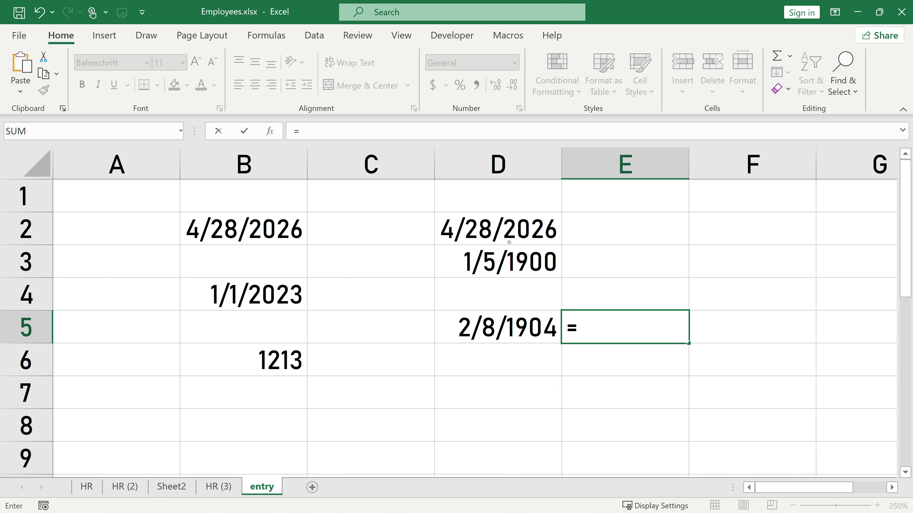
{"action": "left_click", "coordinate": [503, 233]}
{"action": "type", "text": "+"}
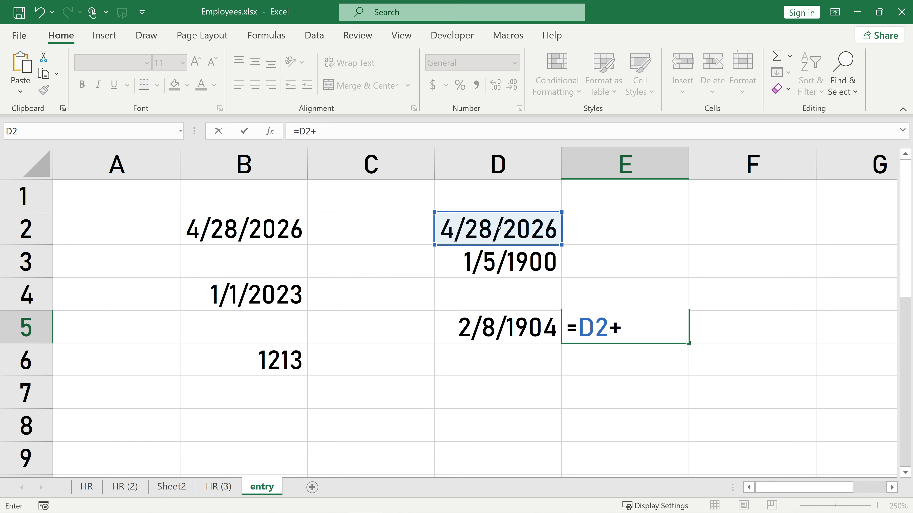
{"action": "left_click", "coordinate": [268, 351]}
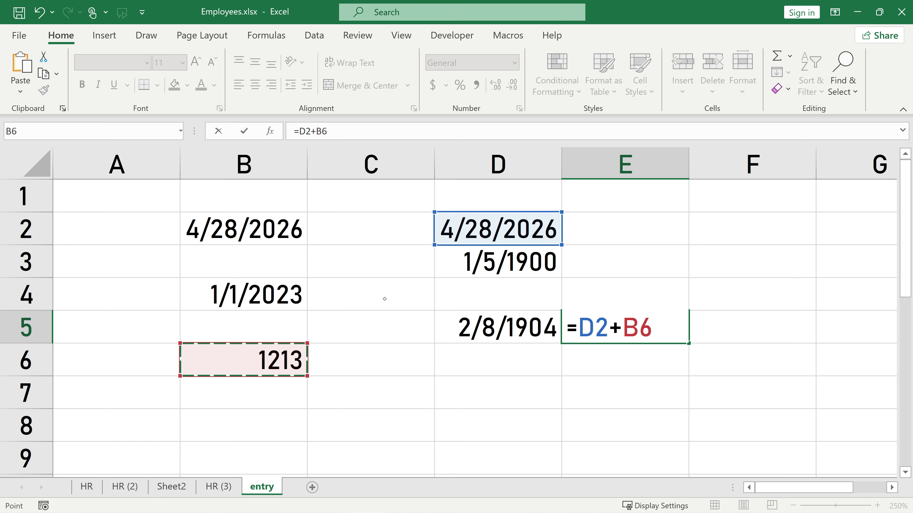
{"action": "key", "text": "Return"}
{"action": "left_click", "coordinate": [620, 326]}
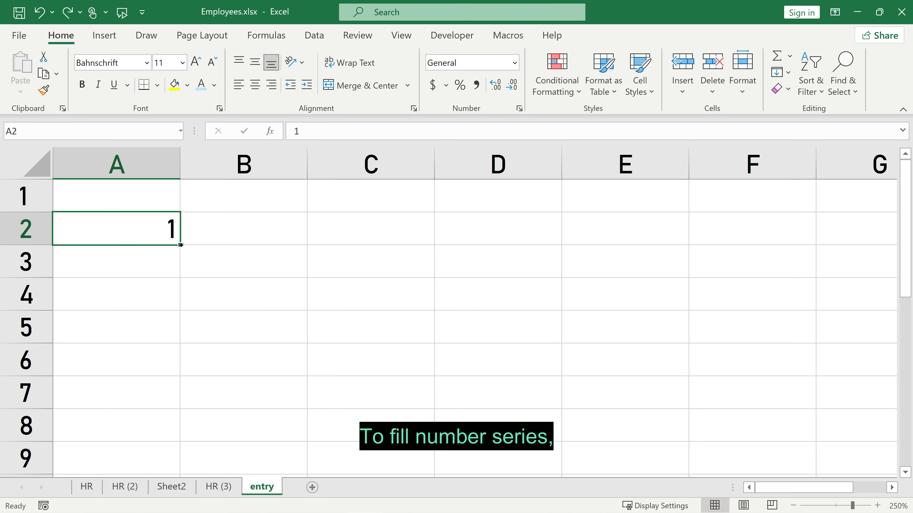
Fill A2:A6 with the series 1–5, trying Copy Cells before reverting to Fill Series.
{"action": "left_click_drag", "start_coordinate": [181, 245], "coordinate": [168, 380]}
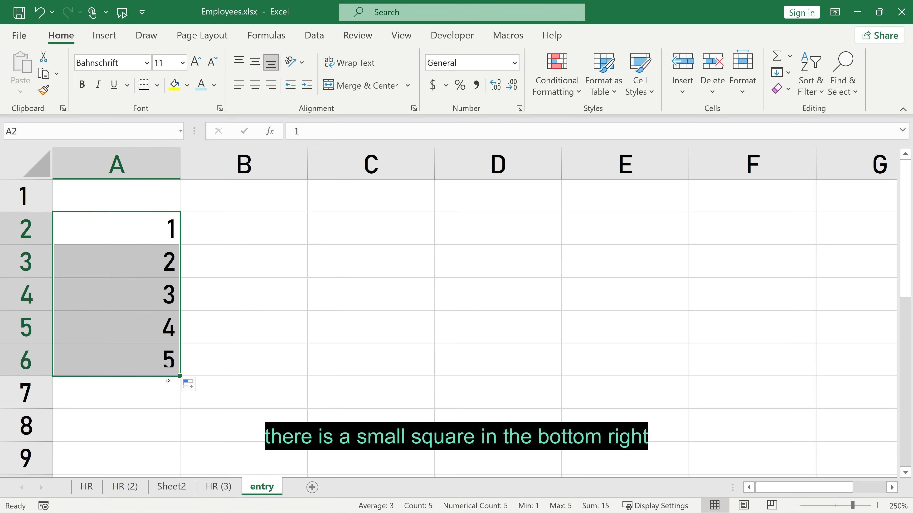
{"action": "left_click", "coordinate": [188, 384]}
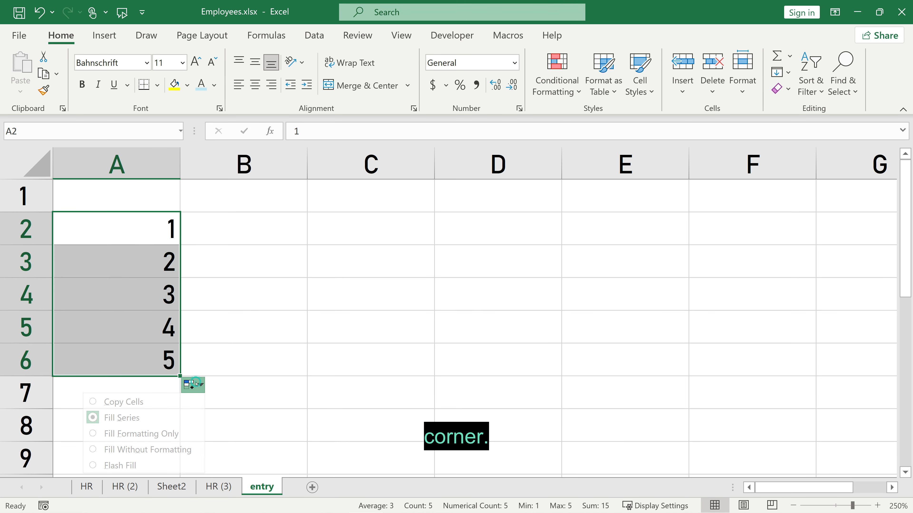
{"action": "left_click", "coordinate": [131, 397]}
{"action": "left_click", "coordinate": [189, 384]}
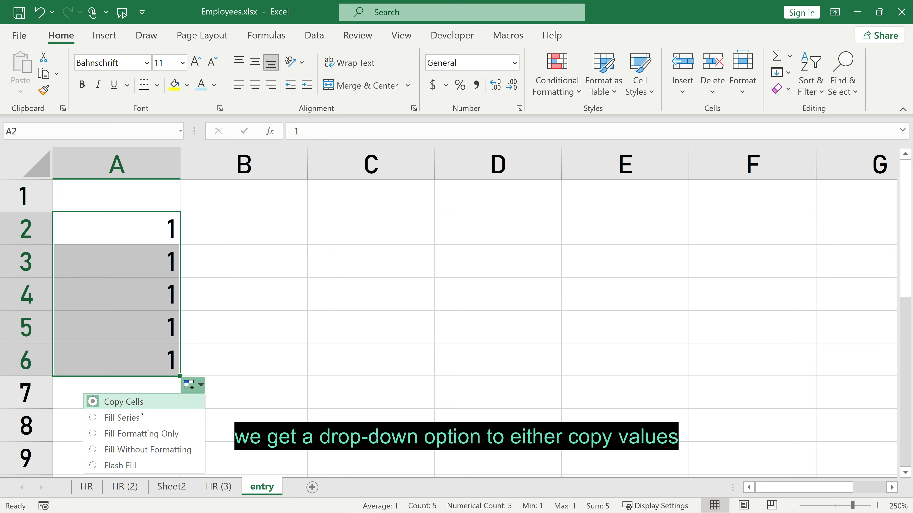
{"action": "left_click", "coordinate": [126, 418]}
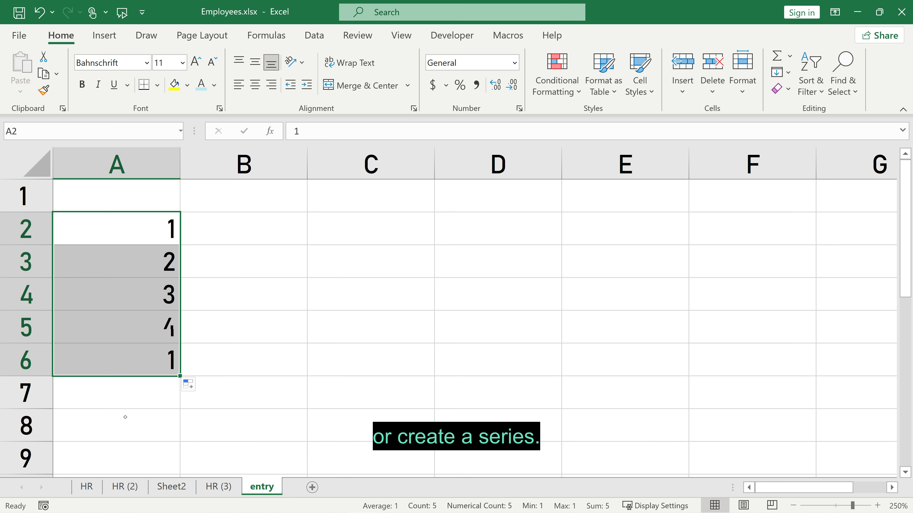
Enter 1 and 3 in B2:B3 and extend the odd numbers down to 11 in B7.
{"action": "left_click", "coordinate": [273, 238]}
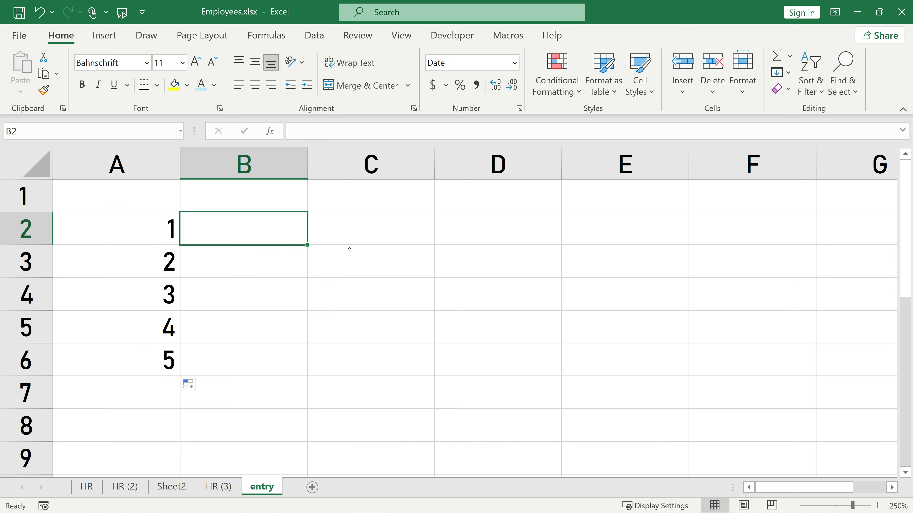
{"action": "key", "text": "ctrl+shift+grave"}
{"action": "type", "text": "1"}
{"action": "key", "text": "Return"}
{"action": "type", "text": "3"}
{"action": "key", "text": "Return"}
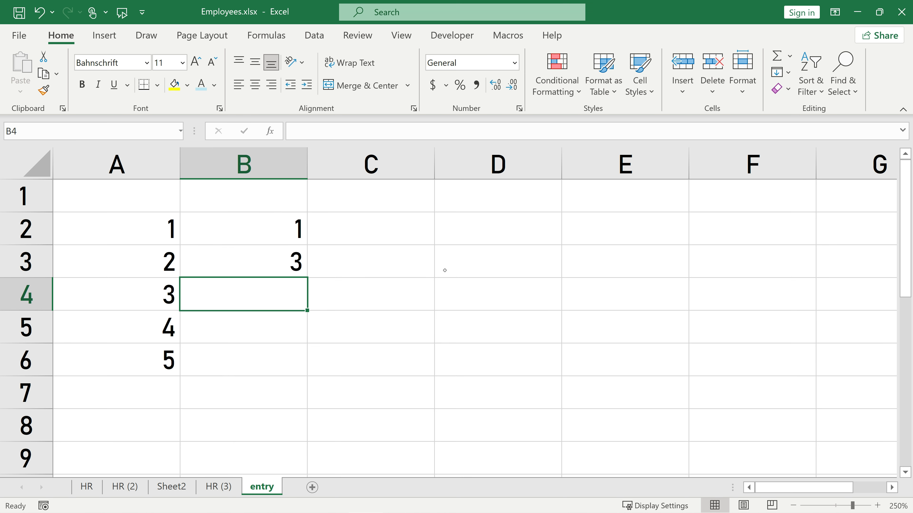
{"action": "left_click_drag", "start_coordinate": [275, 236], "coordinate": [287, 416]}
{"action": "left_click", "coordinate": [391, 233]}
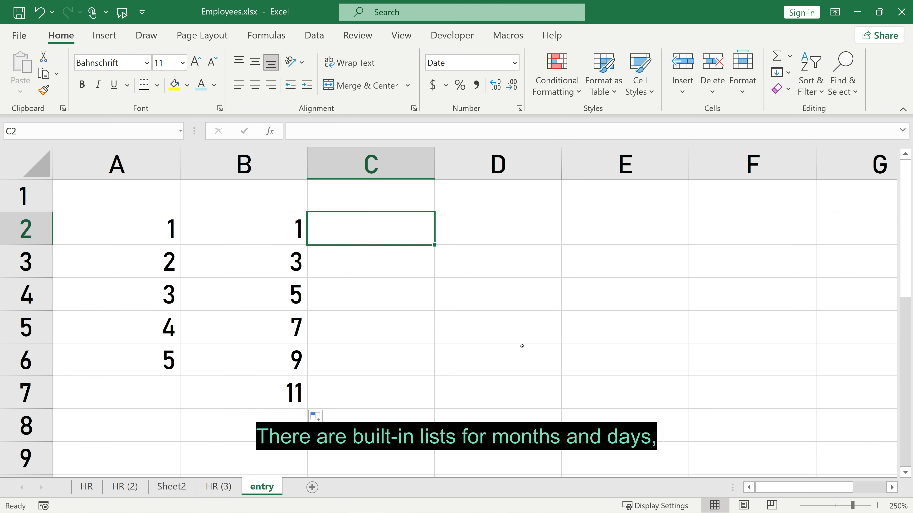
Enter jan in C2, fill feb–mar across D2:E2 and feb–jun down C3:C7.
{"action": "type", "text": "jan"}
{"action": "key", "text": "Return"}
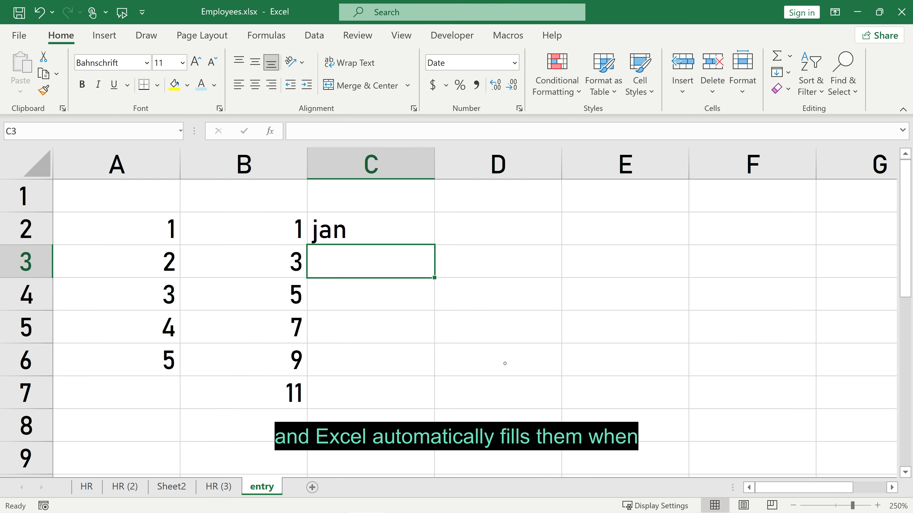
{"action": "left_click", "coordinate": [369, 225]}
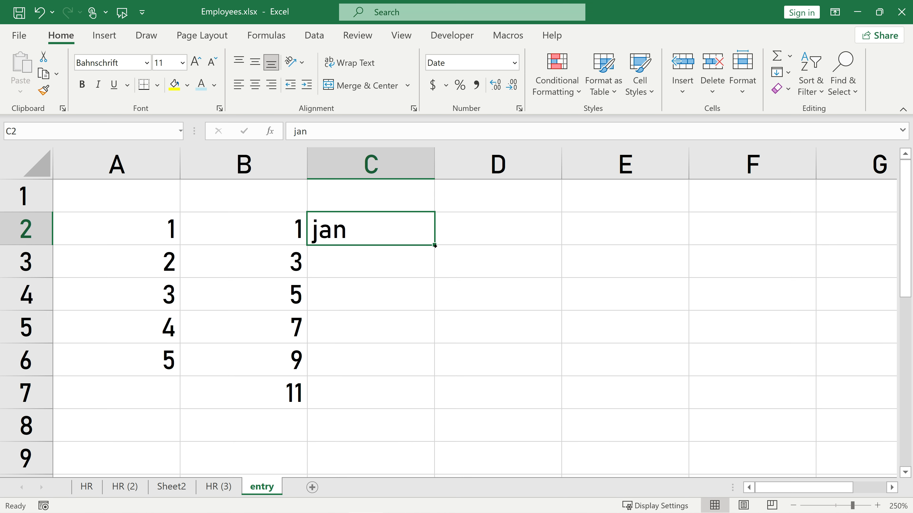
{"action": "left_click_drag", "start_coordinate": [434, 245], "coordinate": [735, 246]}
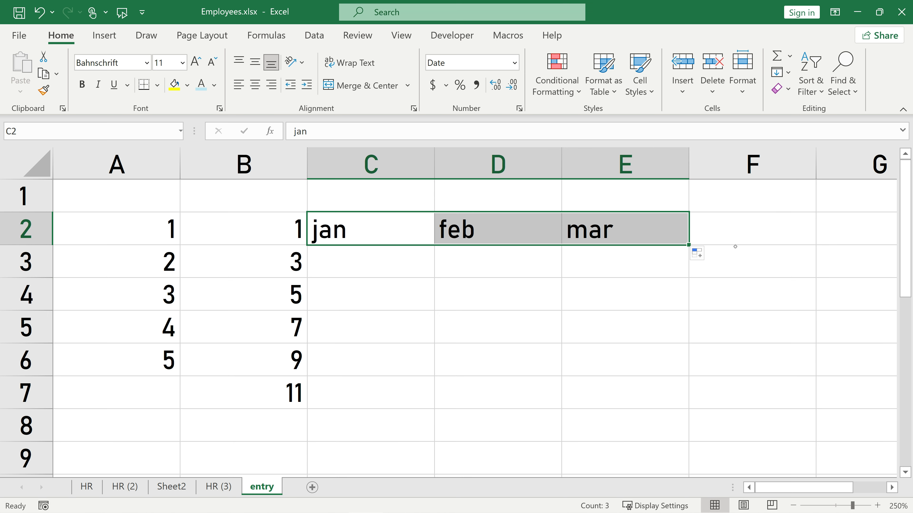
{"action": "left_click", "coordinate": [418, 242]}
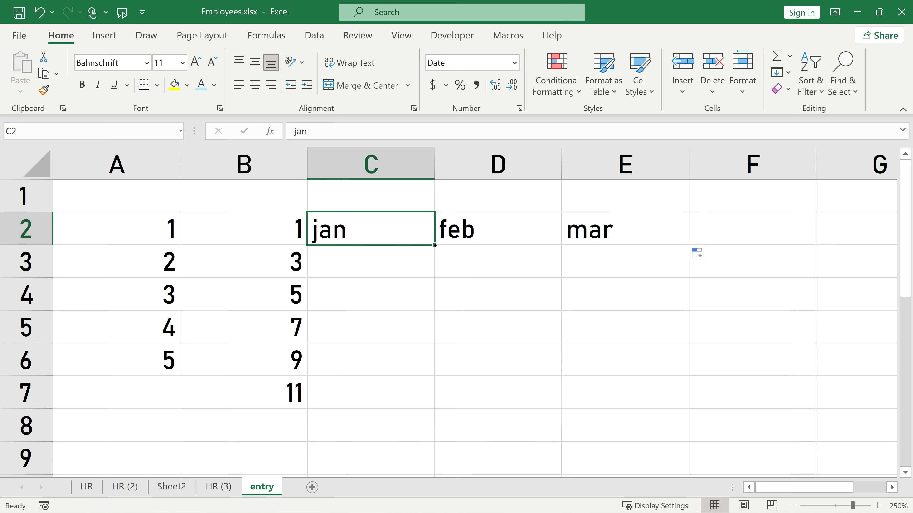
{"action": "left_click_drag", "start_coordinate": [434, 245], "coordinate": [432, 426]}
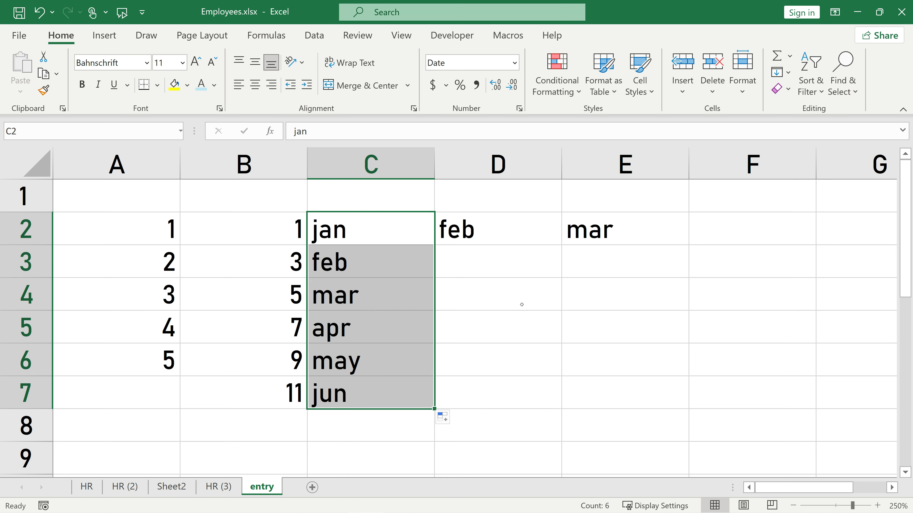
Type Monday in D5 and fill it down through Thursday.
{"action": "left_click", "coordinate": [497, 258]}
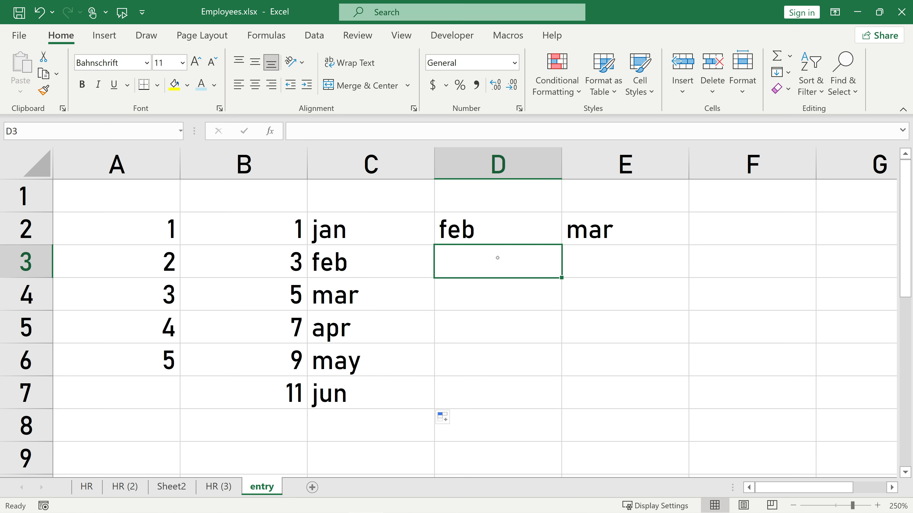
{"action": "left_click", "coordinate": [501, 325]}
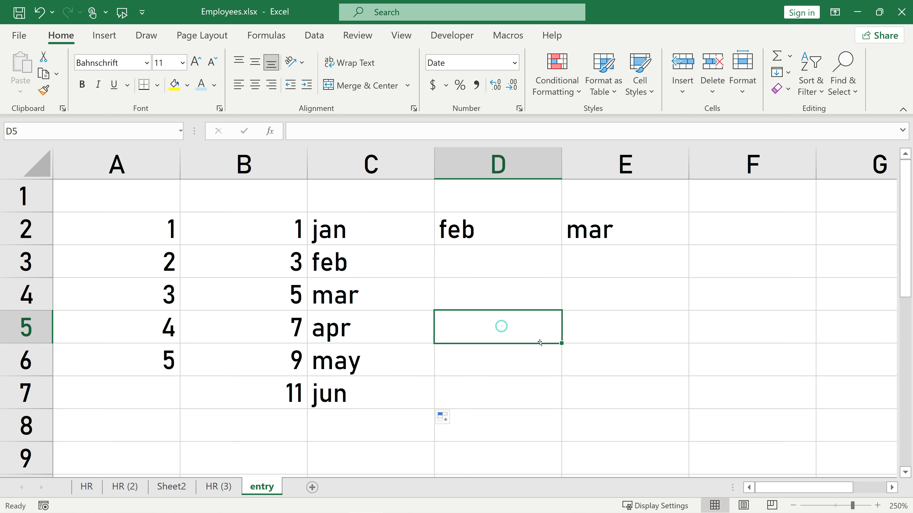
{"action": "type", "text": "Monda"}
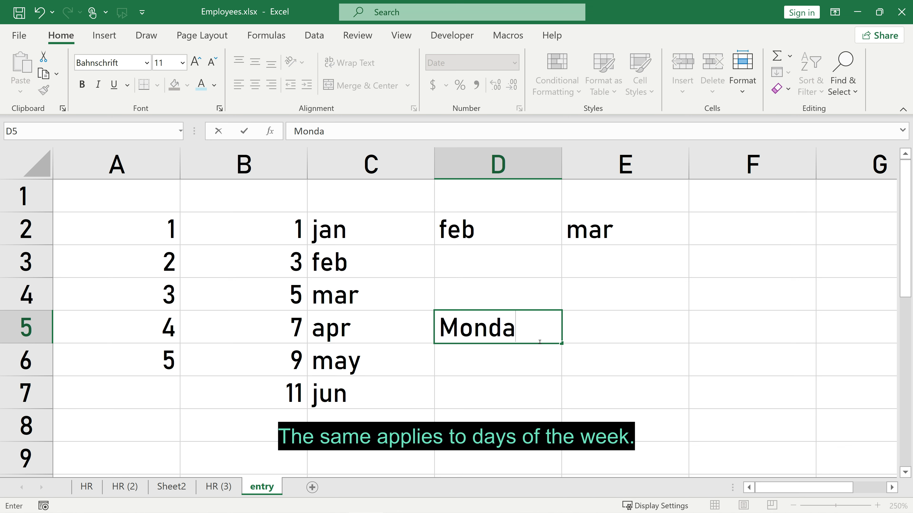
{"action": "type", "text": "y"}
{"action": "left_click_drag", "start_coordinate": [562, 344], "coordinate": [563, 426]}
{"action": "left_click", "coordinate": [607, 338]}
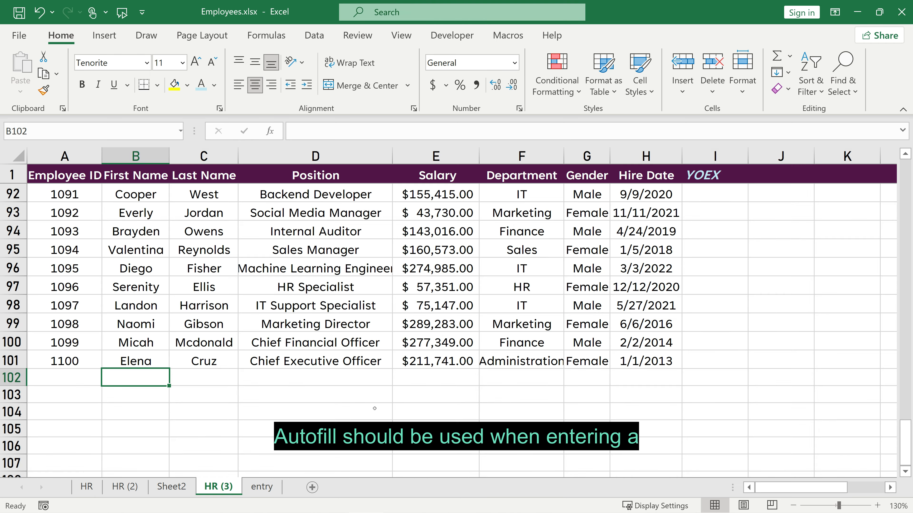
Complete row 102's first name, last name and Sales Manager position using AutoComplete.
{"action": "type", "text": "Valentina"}
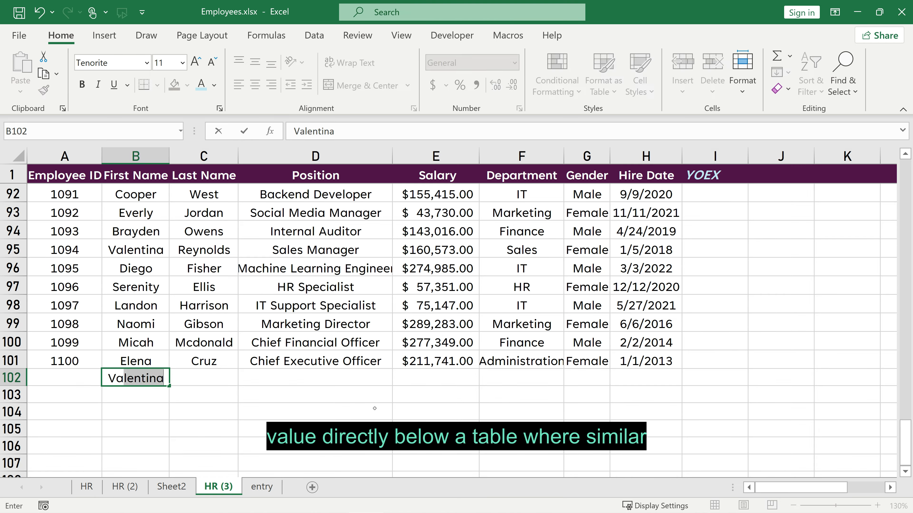
{"action": "key", "text": "Tab"}
{"action": "type", "text": "F"}
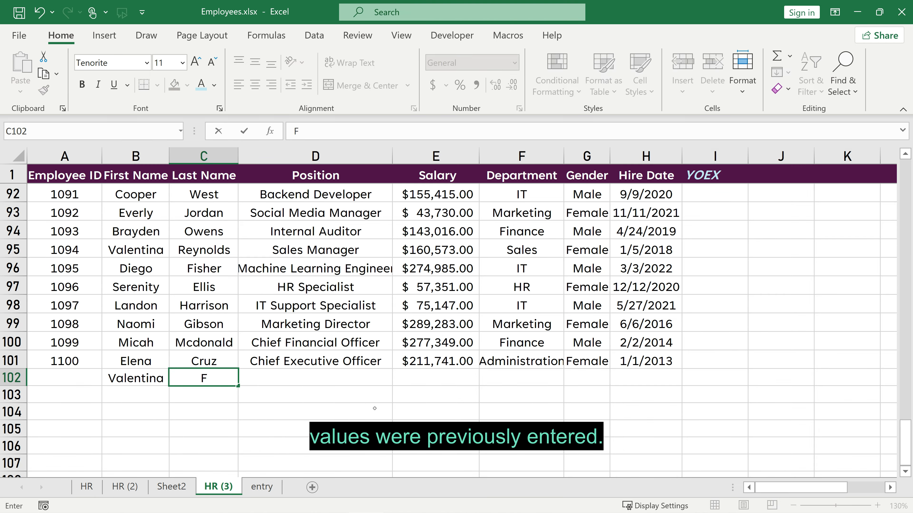
{"action": "type", "text": "i"}
{"action": "key", "text": "Tab"}
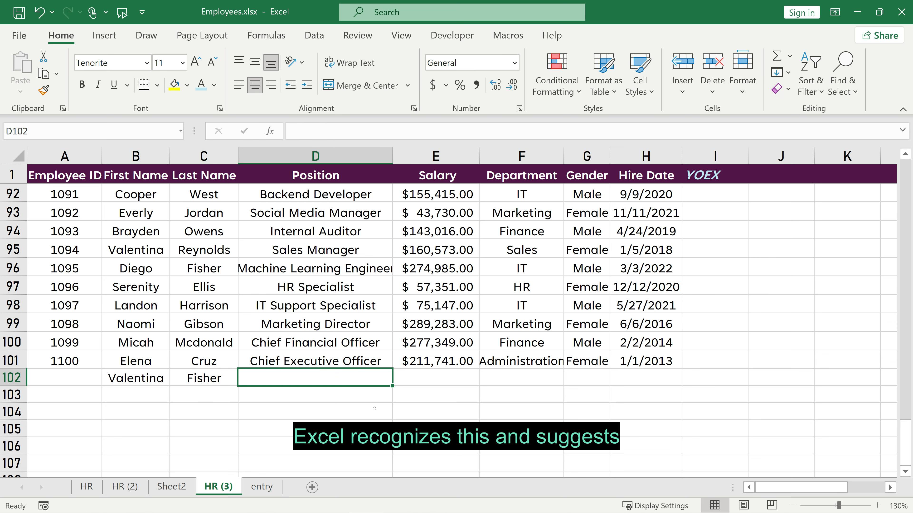
{"action": "type", "text": "Sale"}
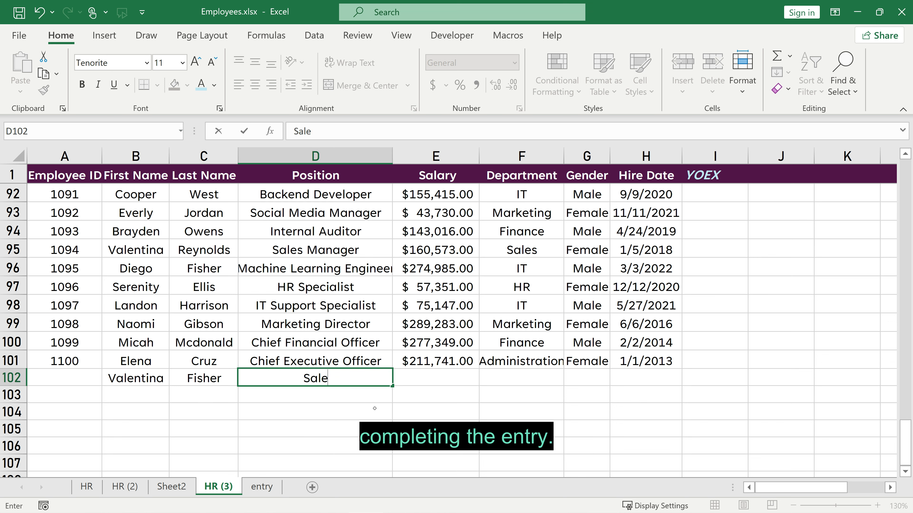
{"action": "type", "text": "s M"}
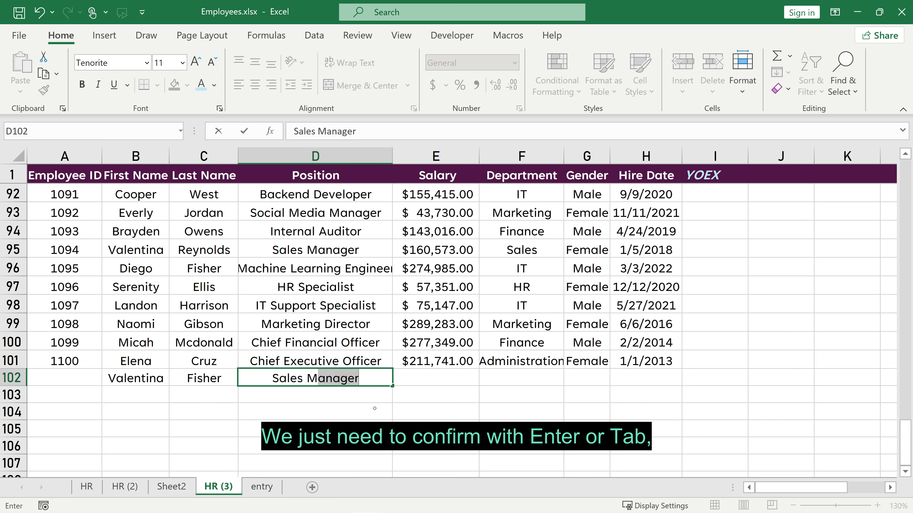
{"action": "key", "text": "Tab"}
{"action": "key", "text": "Tab"}
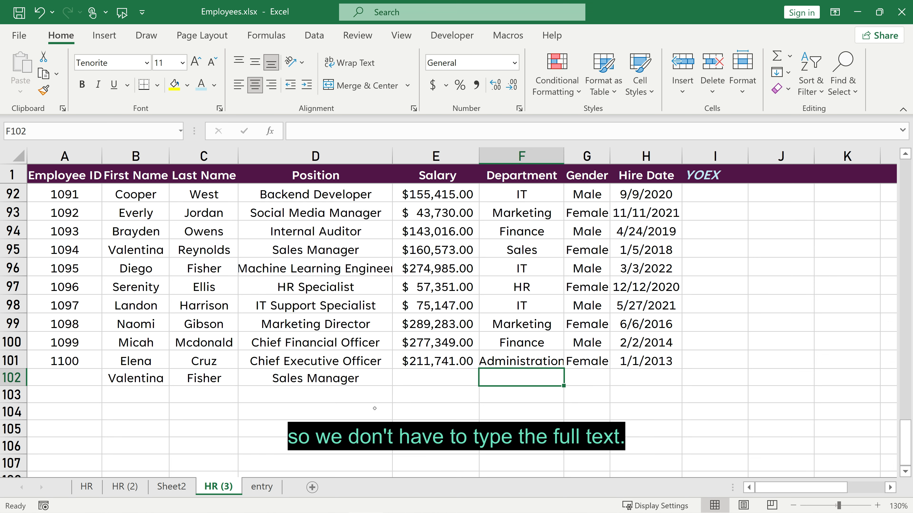
Pick HR and Department from the existing department list for rows 102 and 103.
{"action": "key", "text": "alt+Down"}
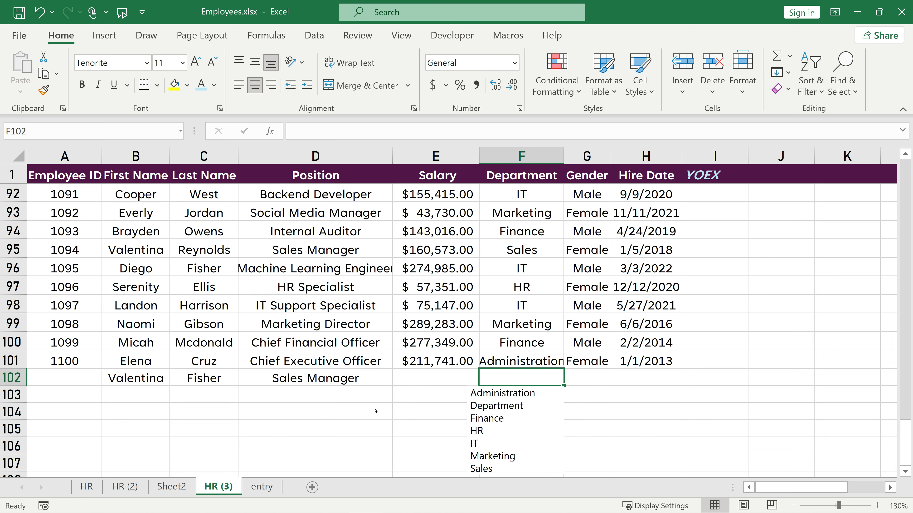
{"action": "key", "text": "Down"}
{"action": "key", "text": "Down"}
{"action": "key", "text": "Down"}
{"action": "key", "text": "Down"}
{"action": "key", "text": "Return"}
{"action": "key", "text": "Return"}
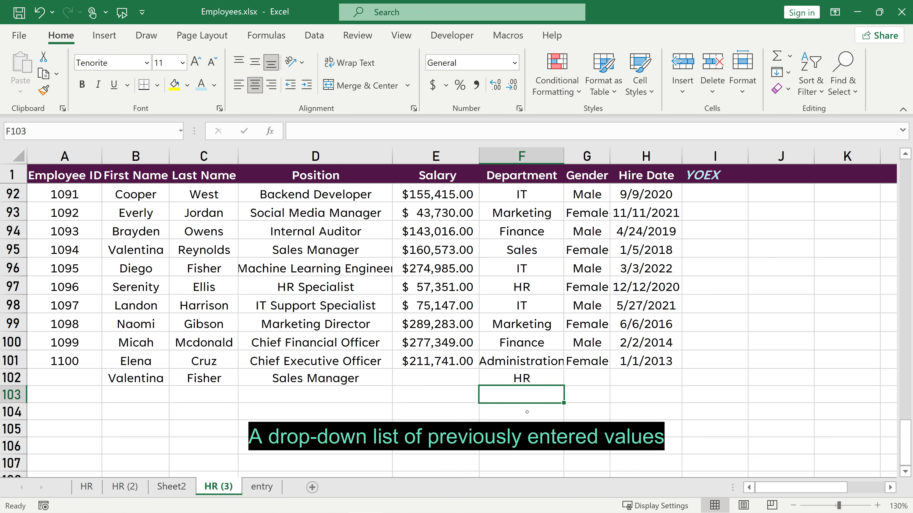
{"action": "key", "text": "alt+Down"}
{"action": "key", "text": "Down"}
{"action": "key", "text": "Return"}
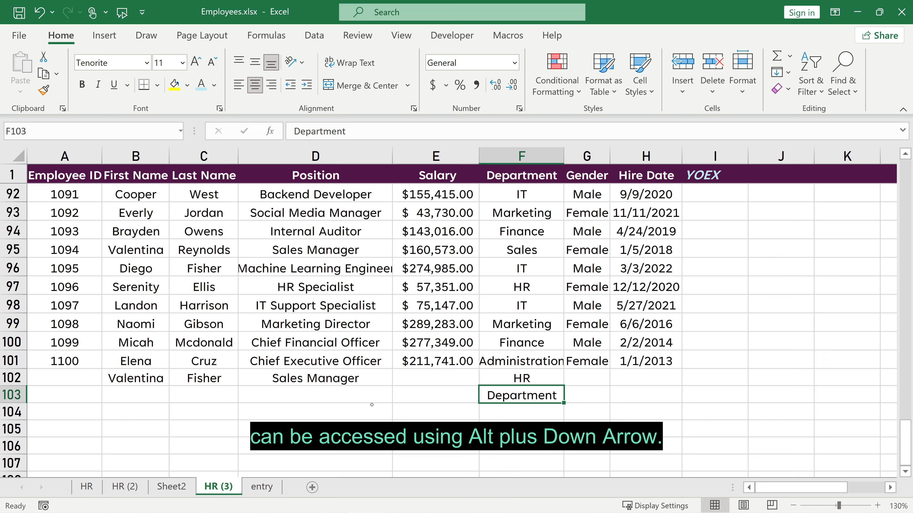
Choose Auditor as row 103's position and an existing surname for C103 from pick lists.
{"action": "left_click", "coordinate": [303, 393]}
{"action": "key", "text": "alt+Down"}
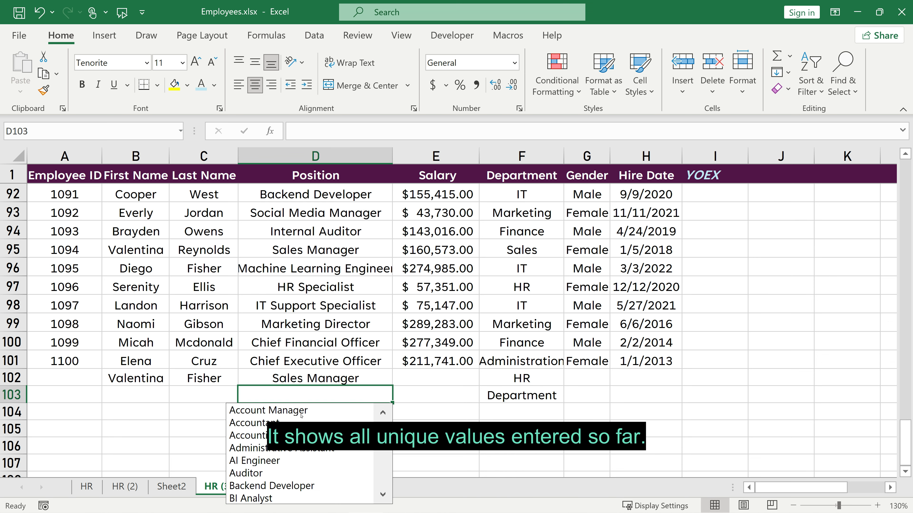
{"action": "left_click", "coordinate": [248, 473]}
{"action": "key", "text": "Return"}
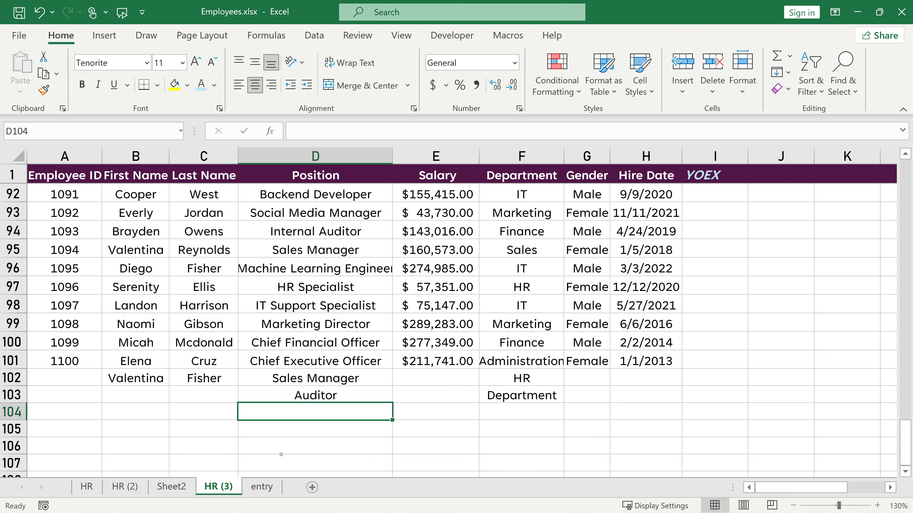
{"action": "left_click", "coordinate": [204, 390]}
{"action": "key", "text": "alt+Down"}
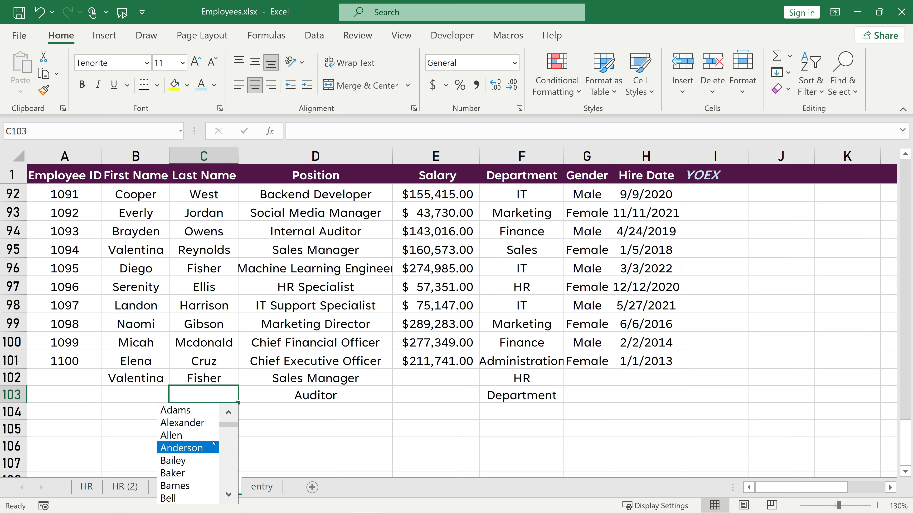
{"action": "left_click_drag", "start_coordinate": [229, 425], "coordinate": [228, 466]}
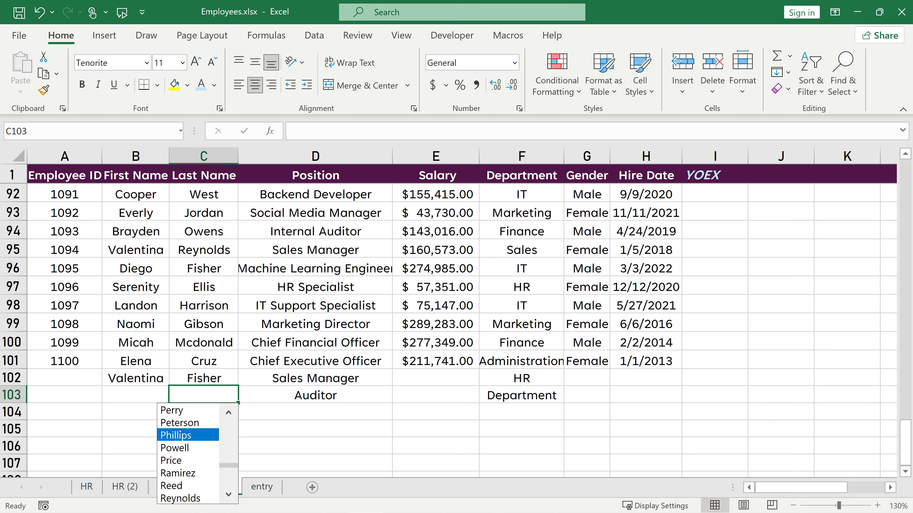
{"action": "left_click", "coordinate": [178, 423]}
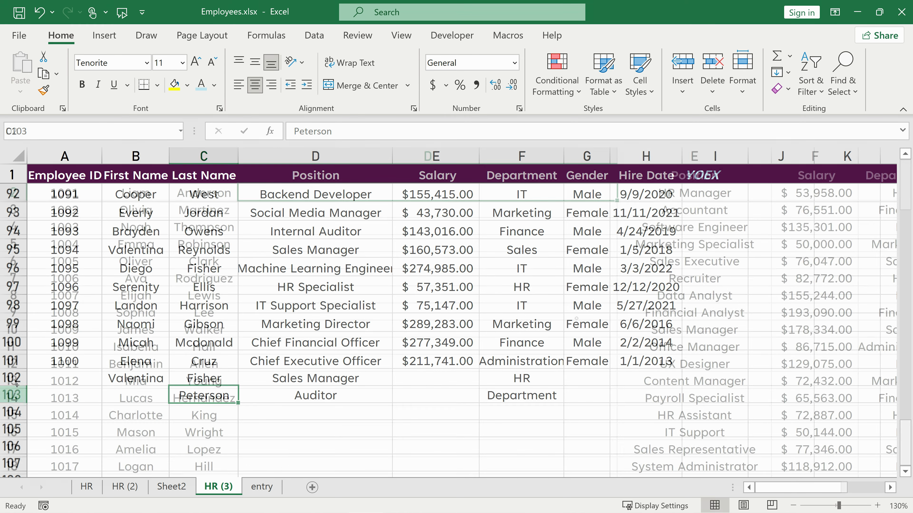
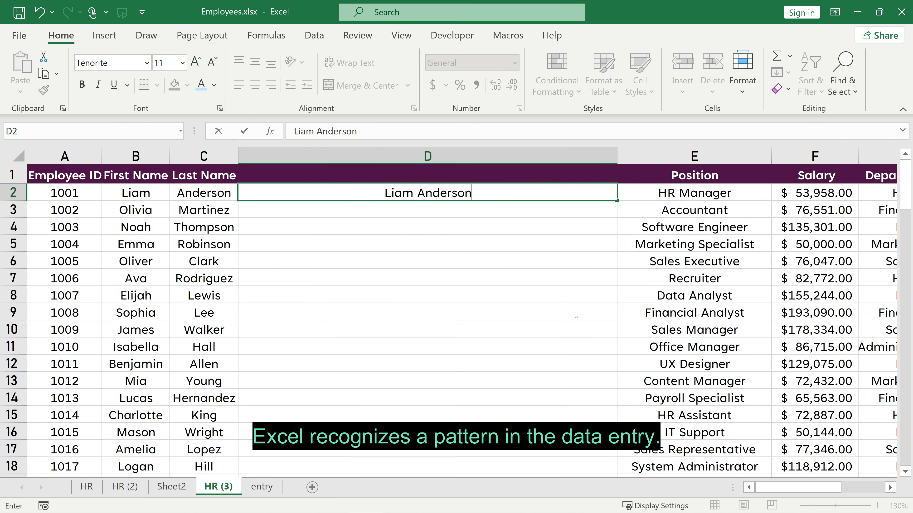
{"action": "key", "text": "Return"}
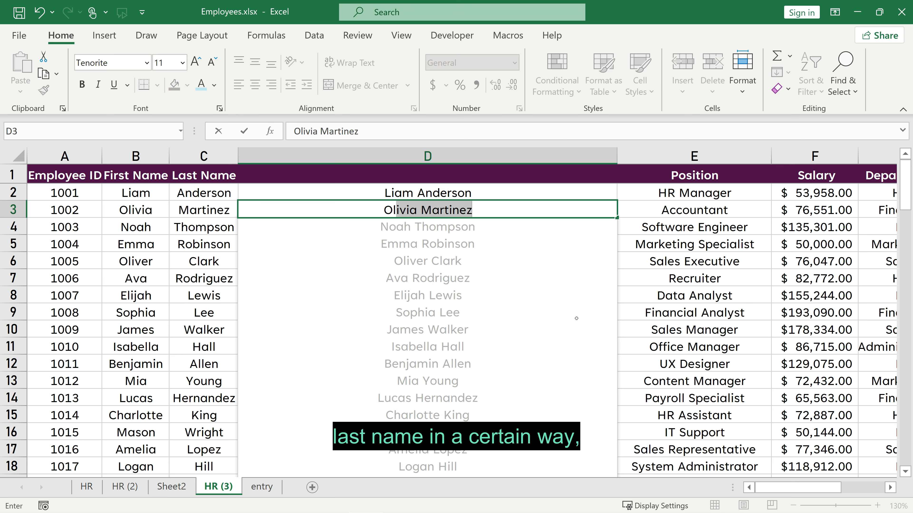
{"action": "key", "text": "Return"}
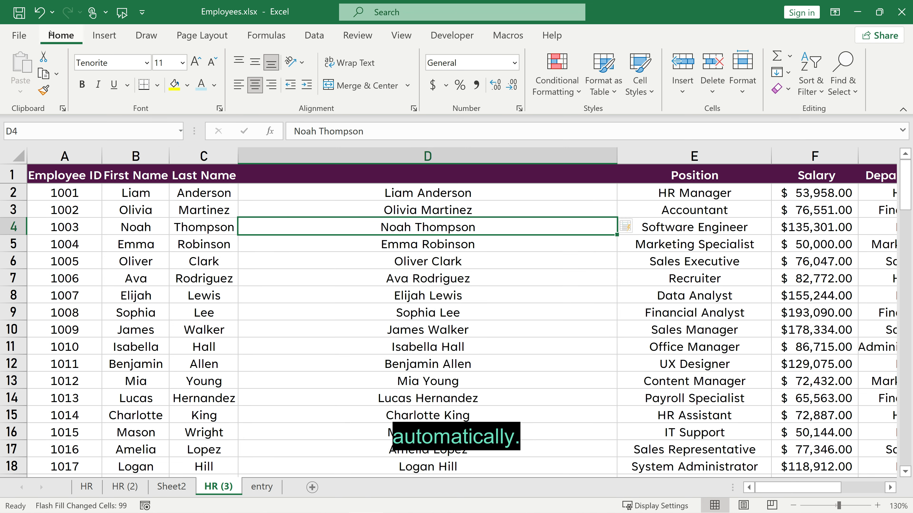
{"action": "left_click", "coordinate": [37, 14]}
{"action": "left_click", "coordinate": [37, 13]}
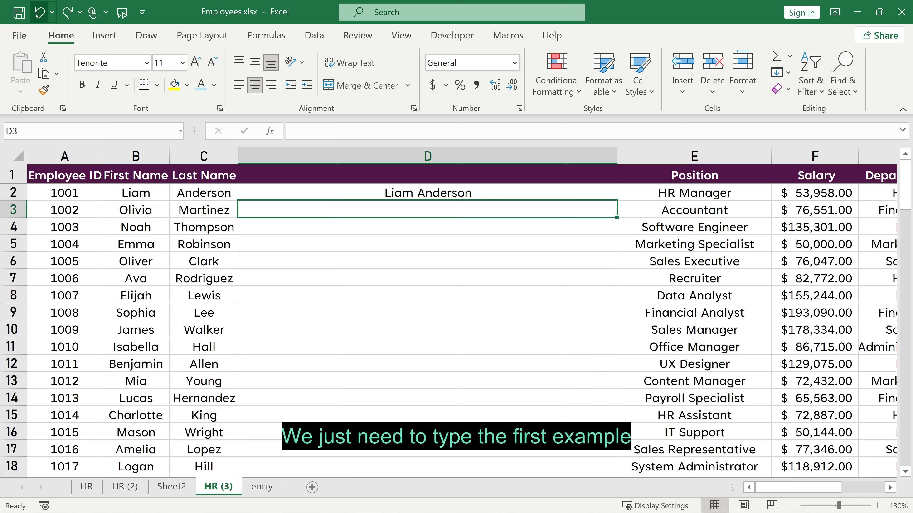
{"action": "left_click", "coordinate": [313, 186]}
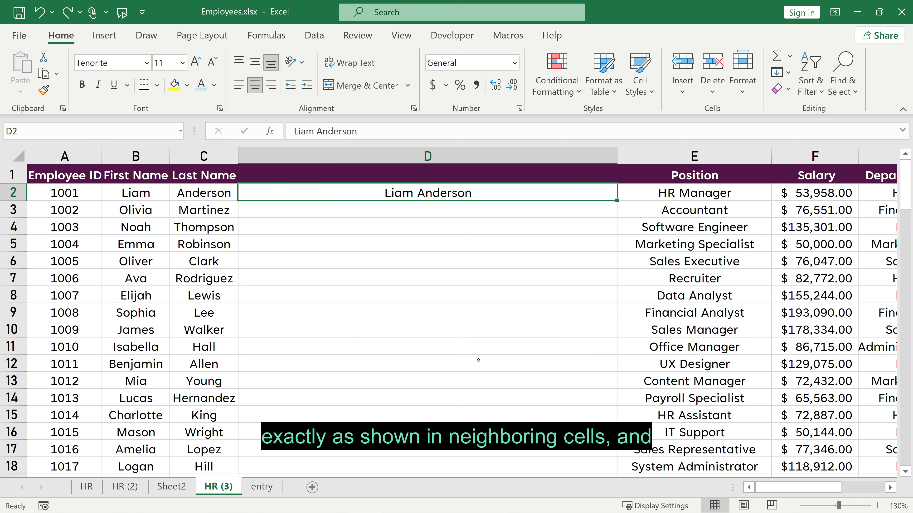
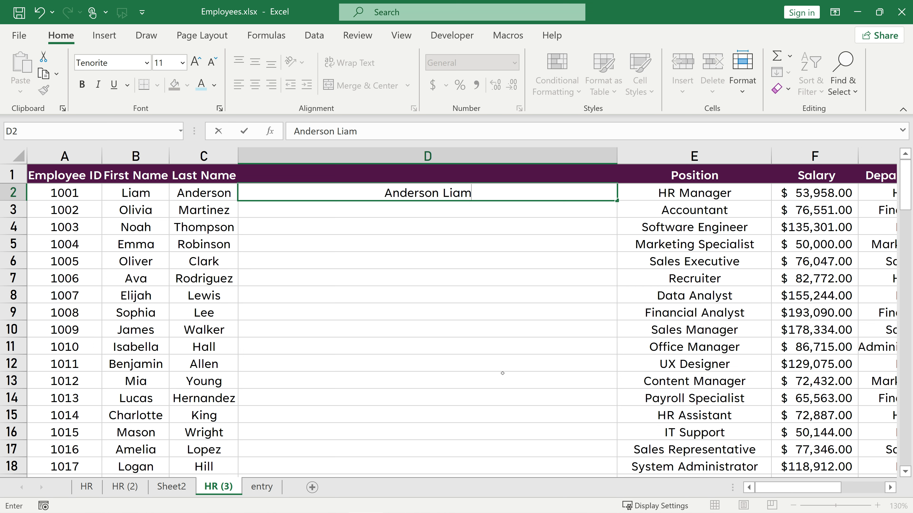
{"action": "key", "text": "Return"}
{"action": "key", "text": "ctrl+e"}
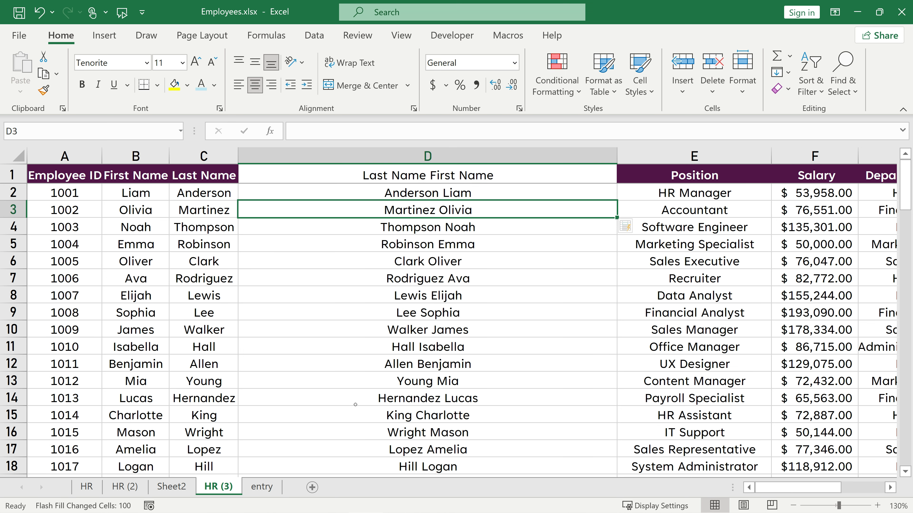
Undo the last-first Flash Fill and clear D2.
{"action": "left_click", "coordinate": [39, 13]}
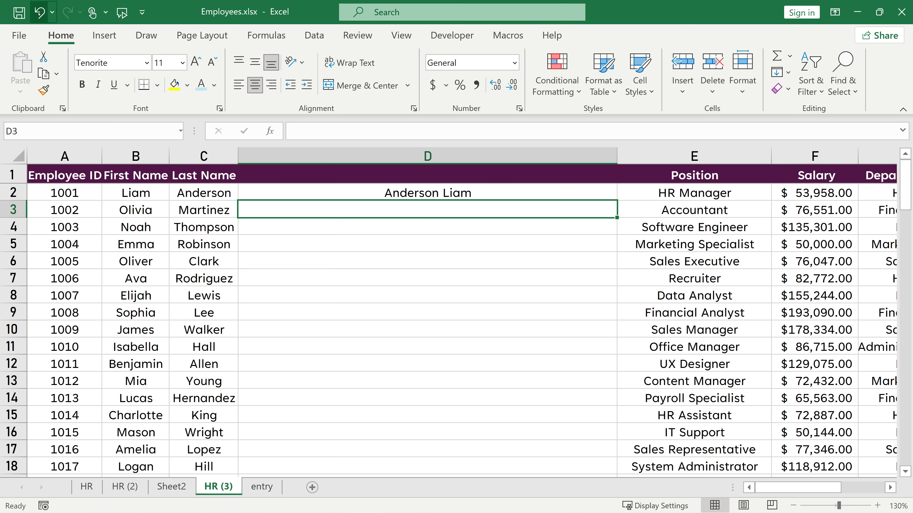
{"action": "left_click", "coordinate": [39, 13]}
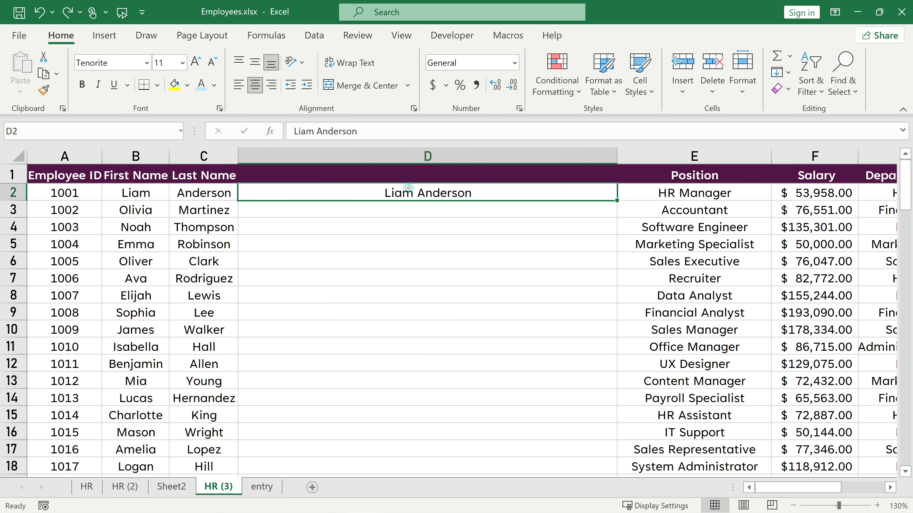
{"action": "key", "text": "Delete"}
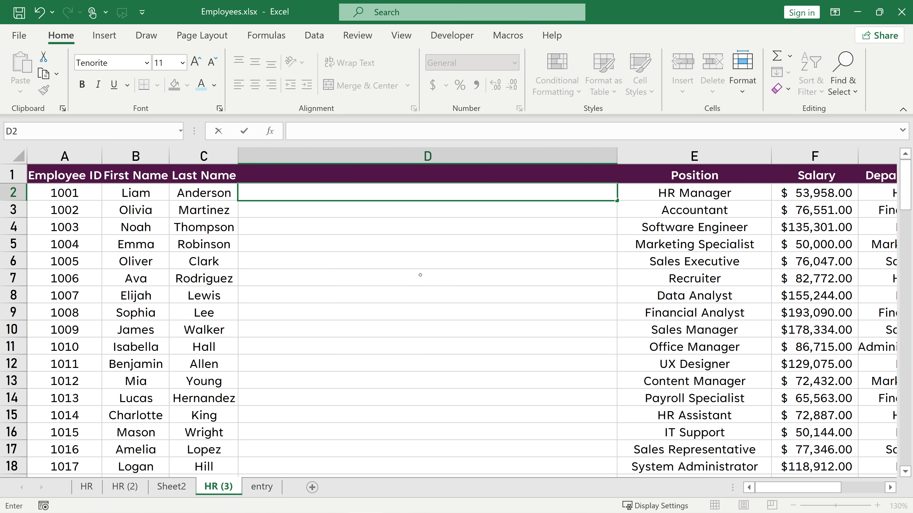
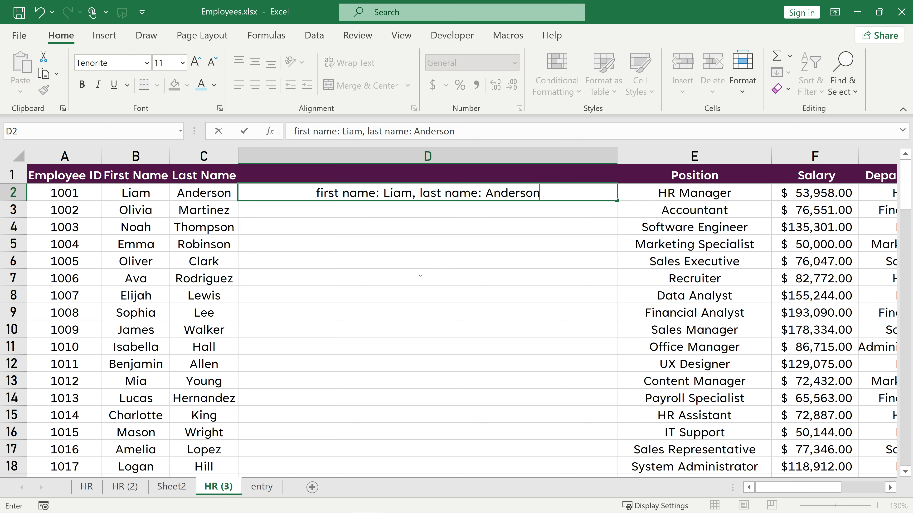
{"action": "key", "text": "Return"}
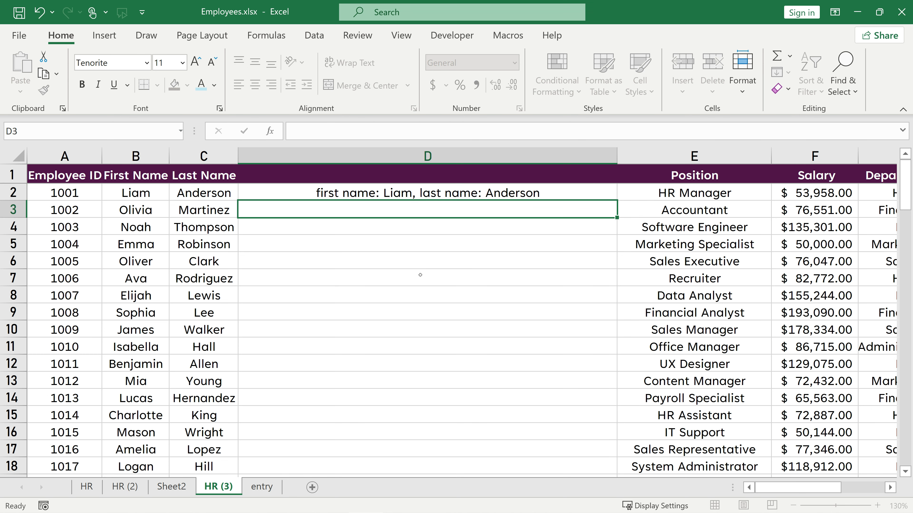
{"action": "key", "text": "ctrl+e"}
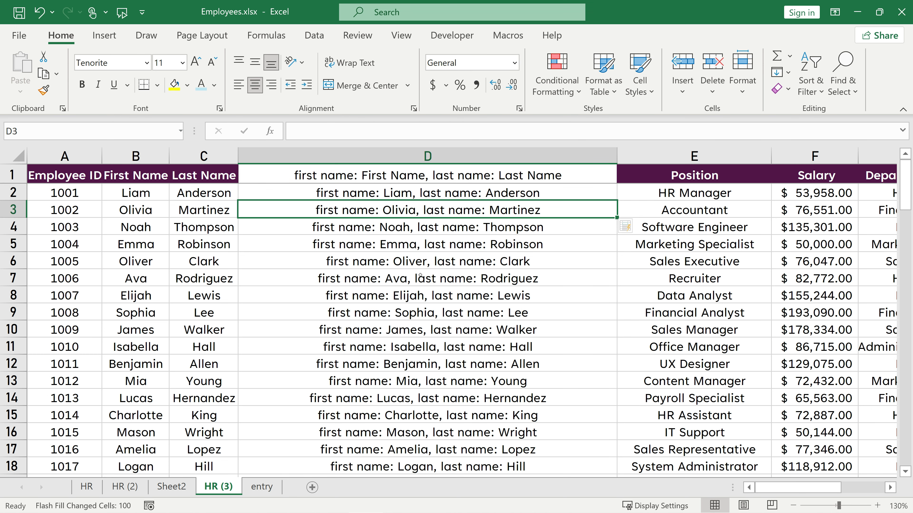
{"action": "scroll", "coordinate": [413, 408], "scroll_direction": "down", "scroll_amount": 20}
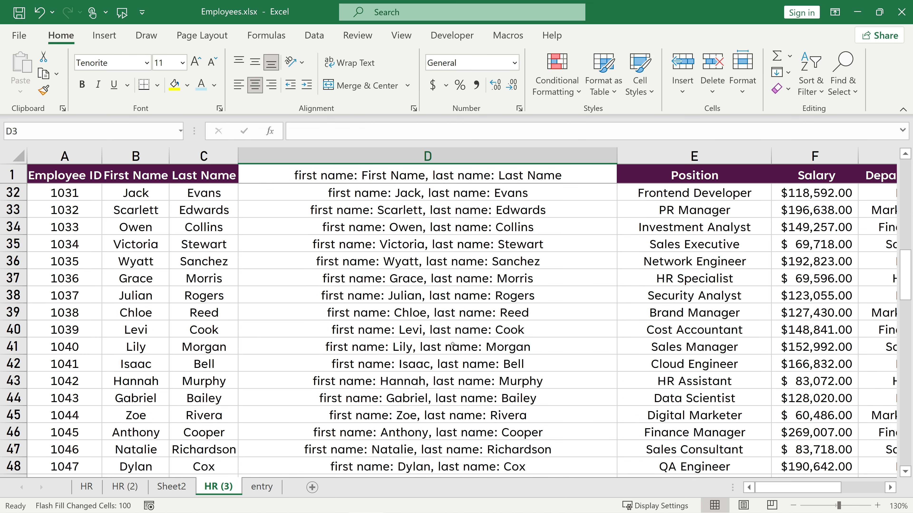
{"action": "scroll", "coordinate": [454, 342], "scroll_direction": "down", "scroll_amount": 8}
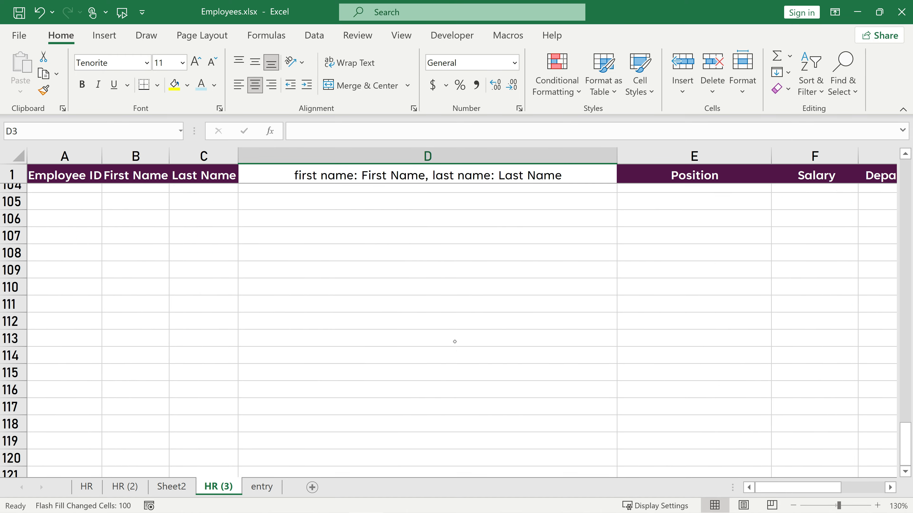
{"action": "scroll", "coordinate": [454, 341], "scroll_direction": "up", "scroll_amount": 3}
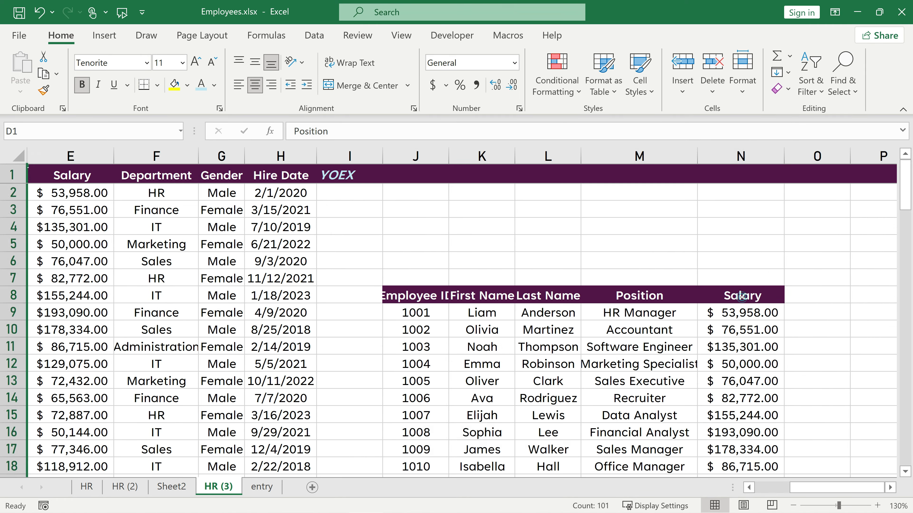
{"action": "key", "text": "Delete"}
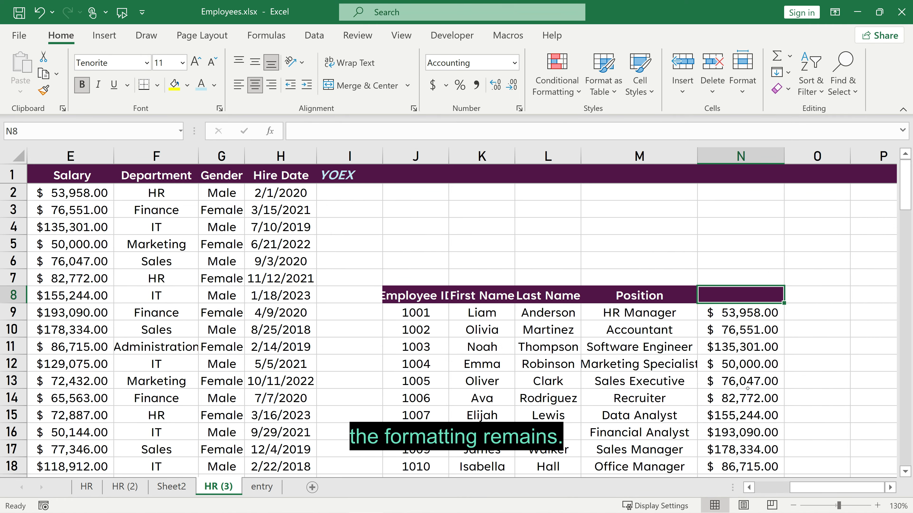
{"action": "type", "text": "Salary"}
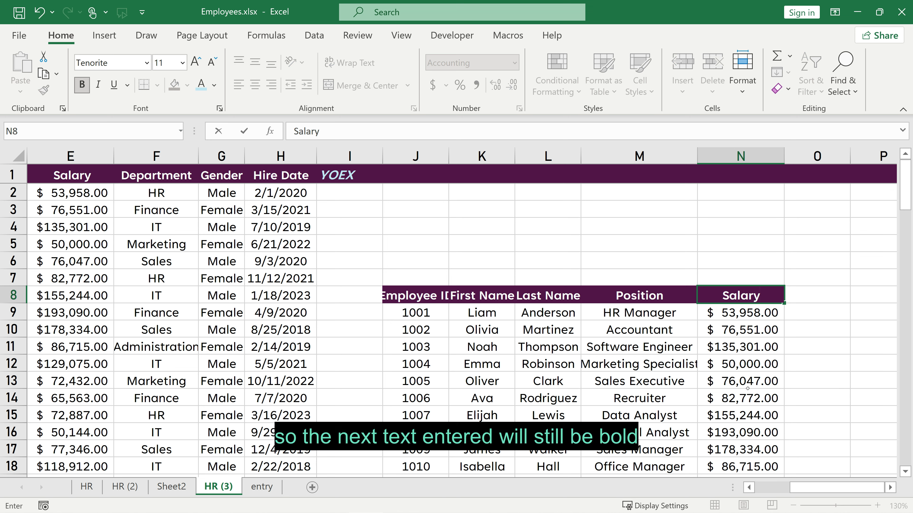
{"action": "key", "text": "Return"}
{"action": "left_click", "coordinate": [740, 296]}
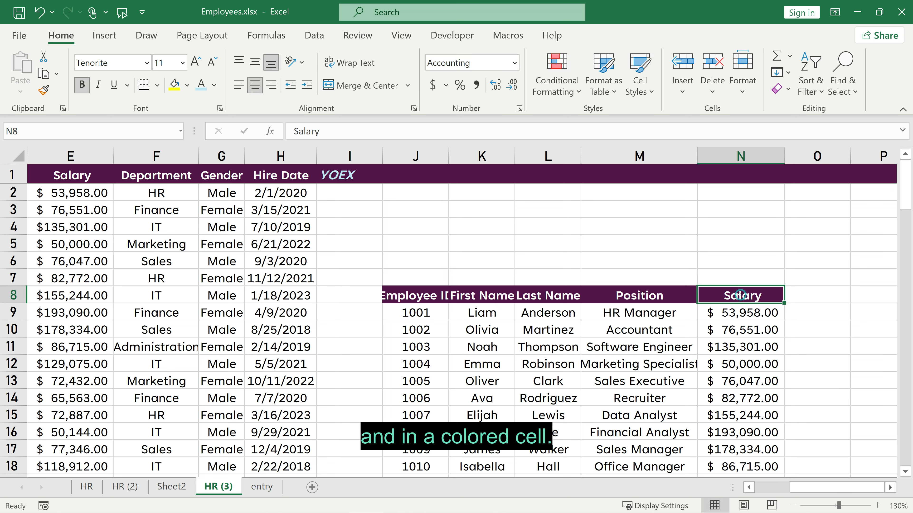
{"action": "left_click", "coordinate": [787, 90]}
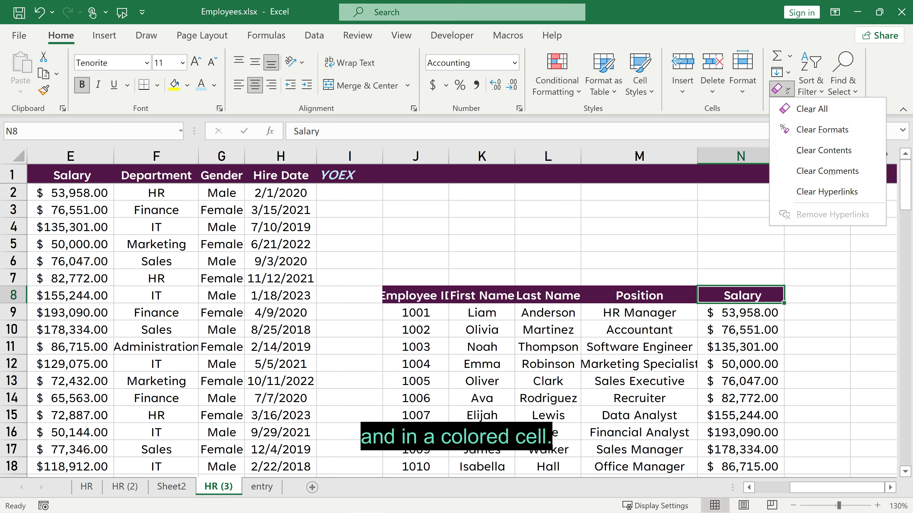
{"action": "left_click", "coordinate": [809, 130]}
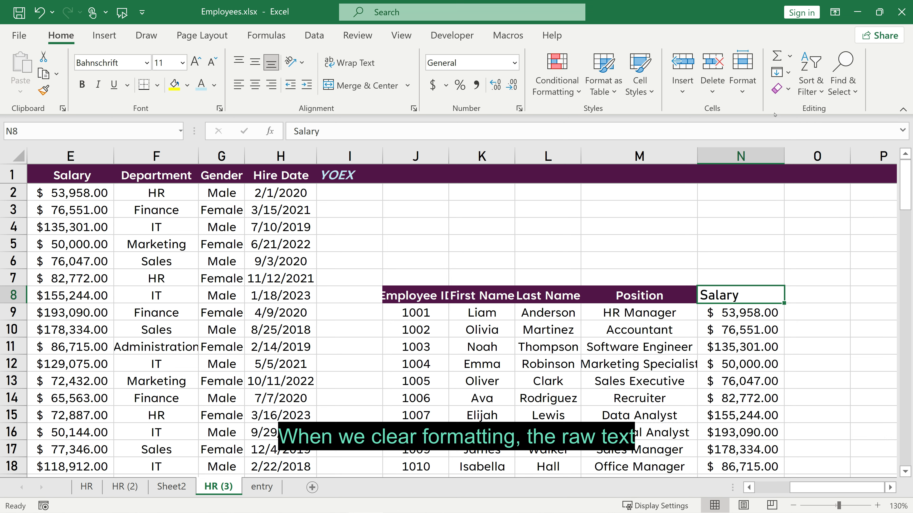
{"action": "left_click", "coordinate": [44, 20]}
{"action": "left_click", "coordinate": [781, 89]}
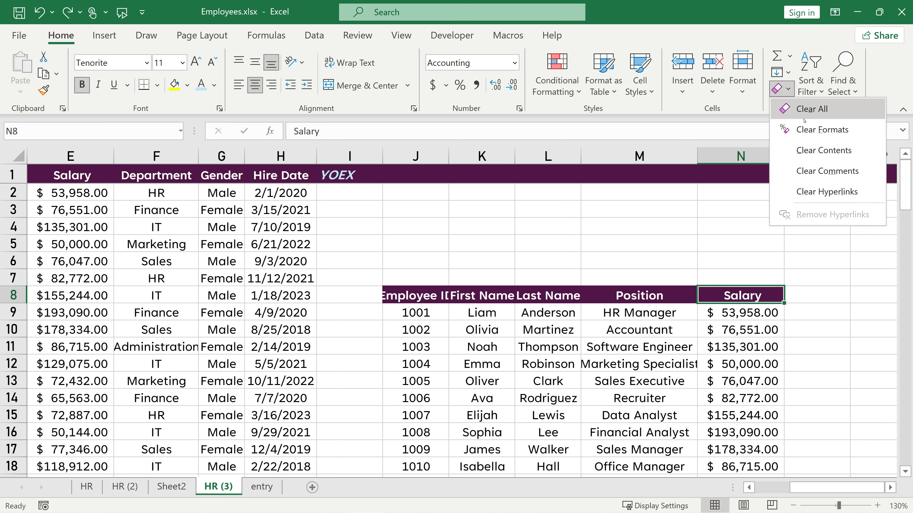
{"action": "left_click", "coordinate": [805, 150]}
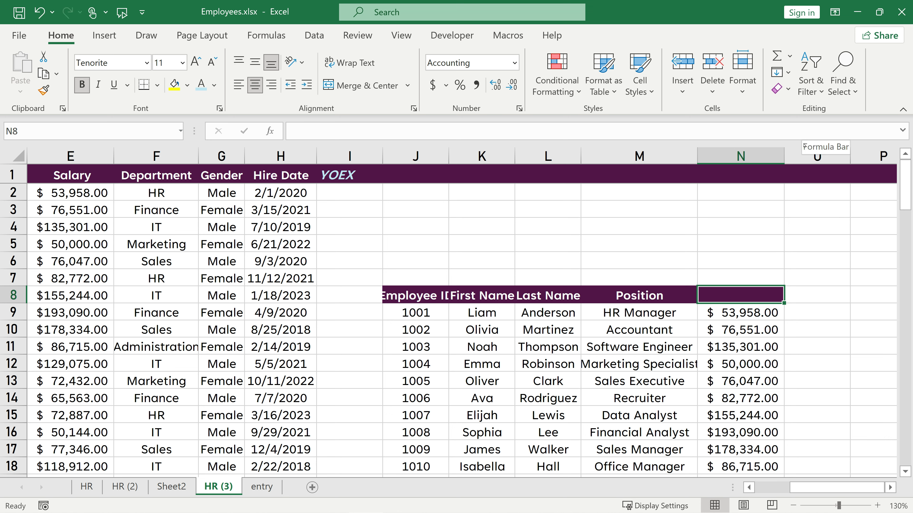
{"action": "type", "text": "Salary"}
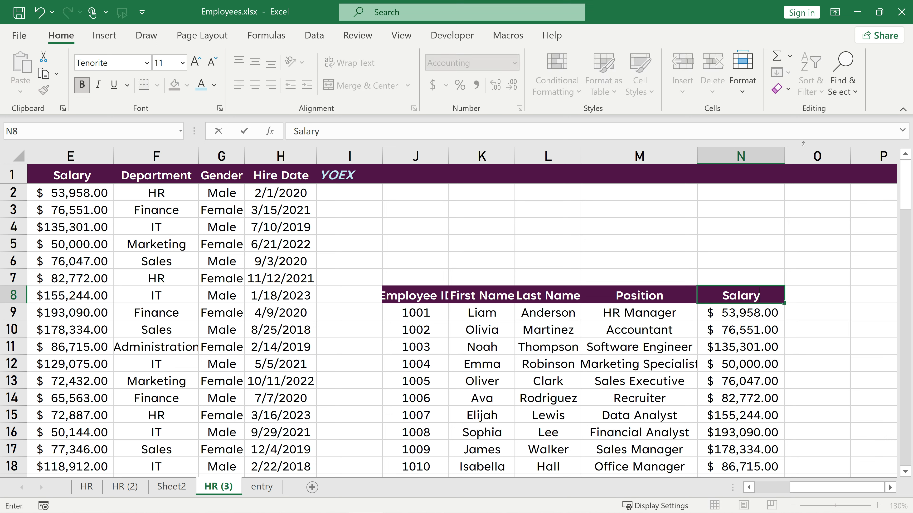
{"action": "key", "text": "Return"}
{"action": "key", "text": "Up"}
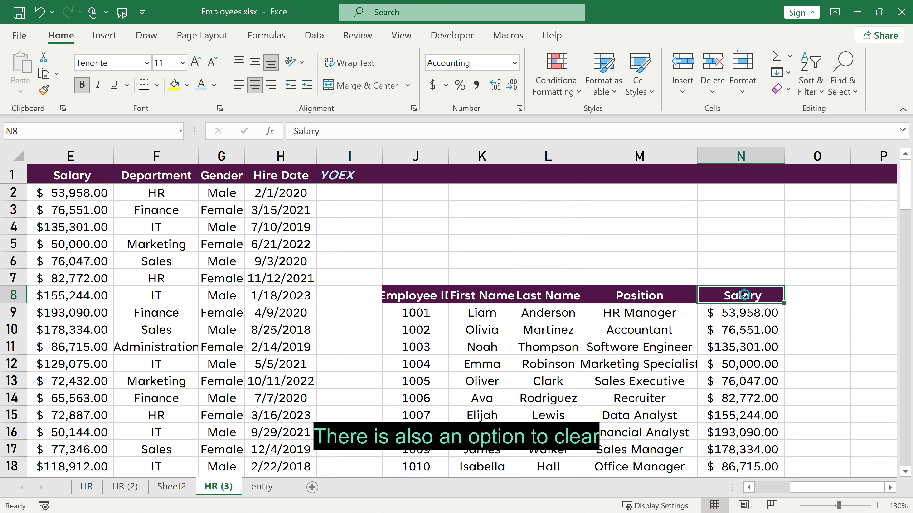
{"action": "left_click", "coordinate": [783, 89]}
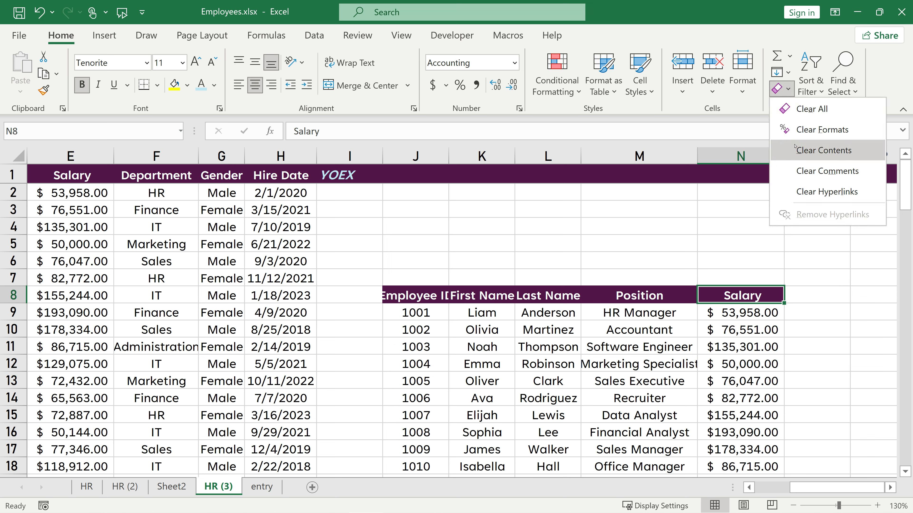
{"action": "left_click", "coordinate": [798, 107]}
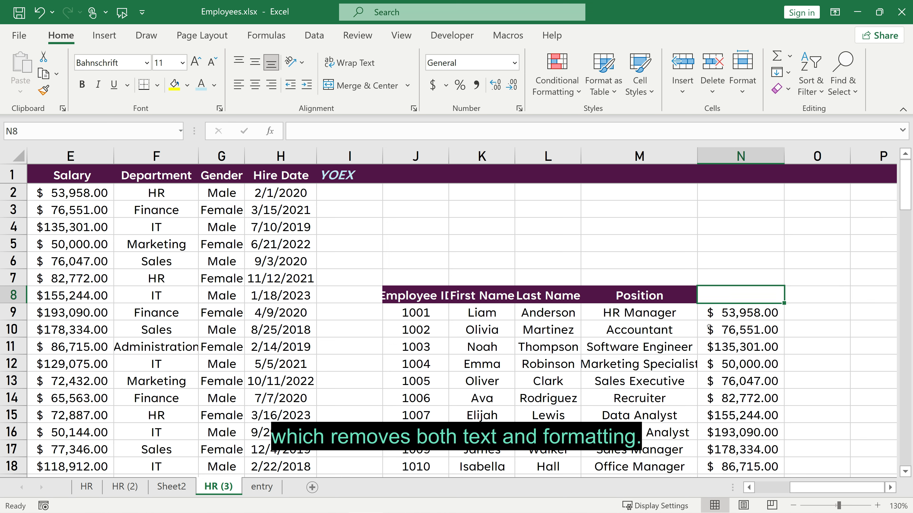
{"action": "key", "text": "ctrl+z"}
{"action": "left_click_drag", "start_coordinate": [416, 296], "coordinate": [718, 424]}
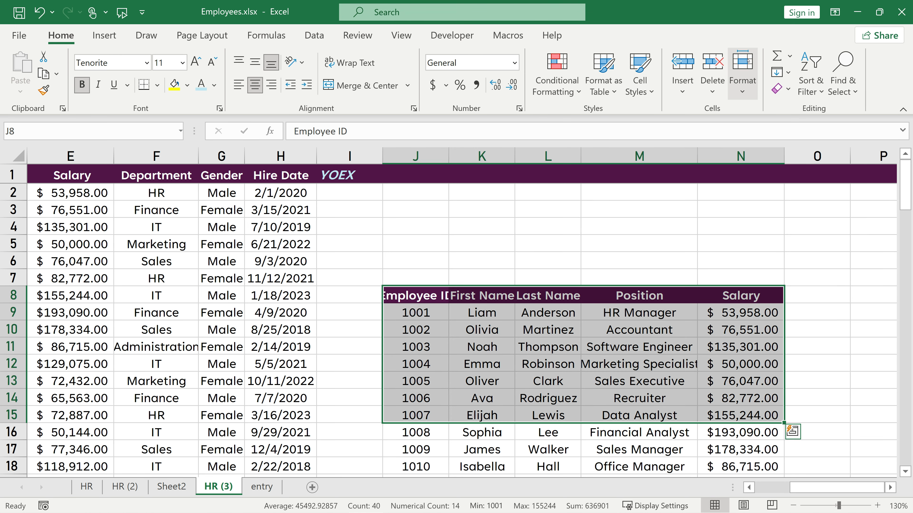
Clear the formats from J8:N15, then select J8:N13.
{"action": "left_click", "coordinate": [782, 89]}
{"action": "left_click", "coordinate": [841, 126]}
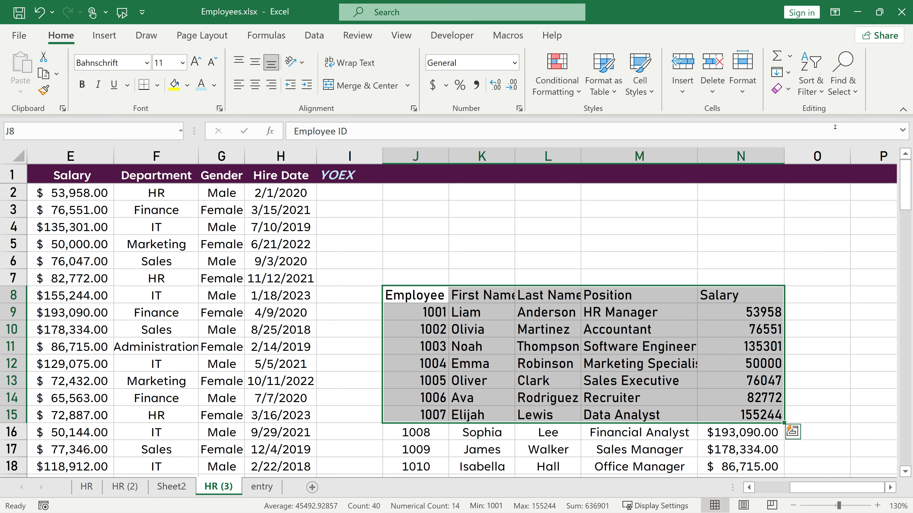
{"action": "left_click", "coordinate": [696, 334]}
{"action": "scroll", "coordinate": [695, 327], "scroll_direction": "down", "scroll_amount": 1}
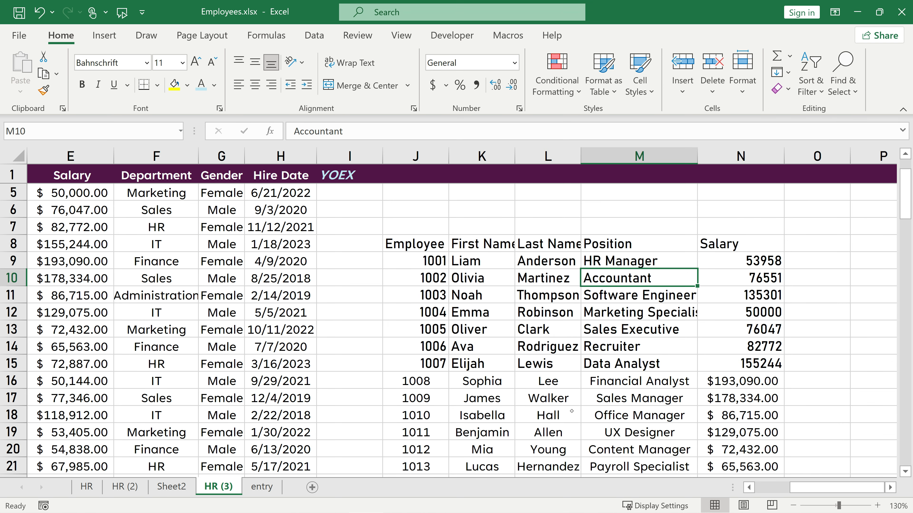
{"action": "left_click_drag", "start_coordinate": [418, 243], "coordinate": [748, 337]}
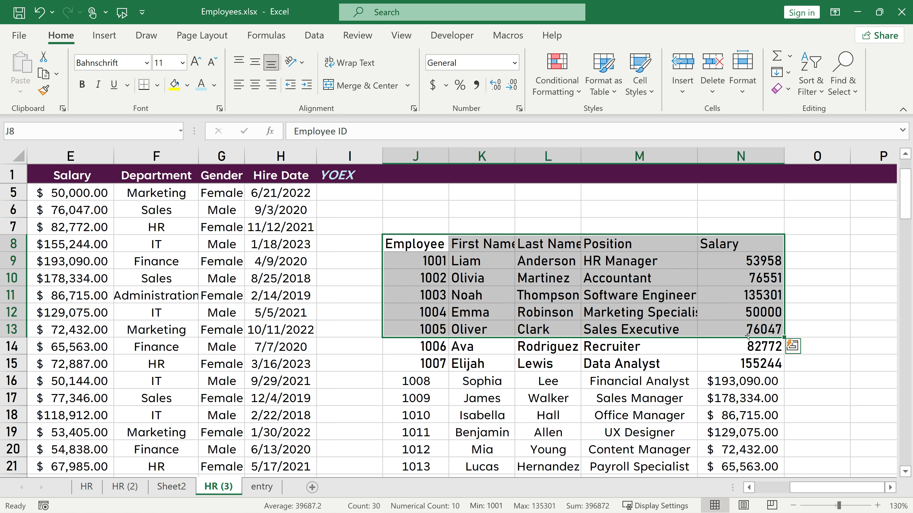
Delete cells J8:N13 with Shift cells up, then bring up the Delete options again.
{"action": "right_click", "coordinate": [474, 299]}
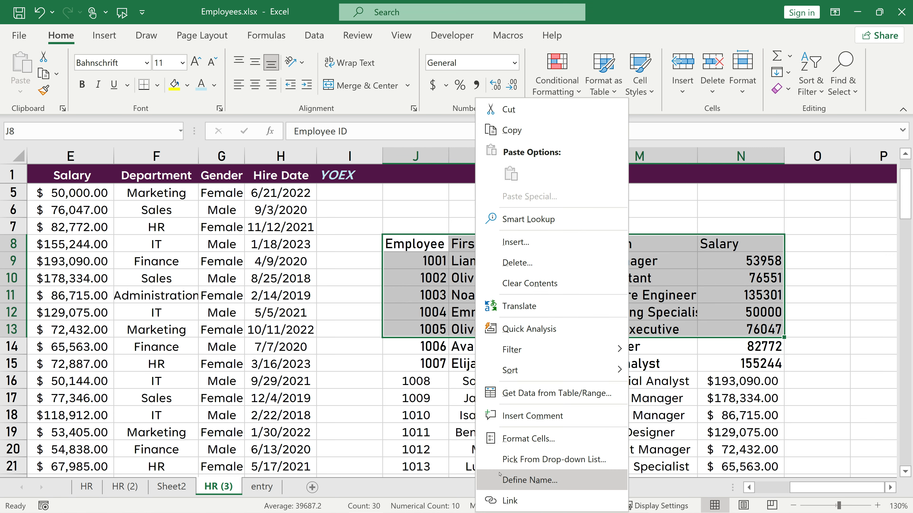
{"action": "left_click", "coordinate": [504, 263]}
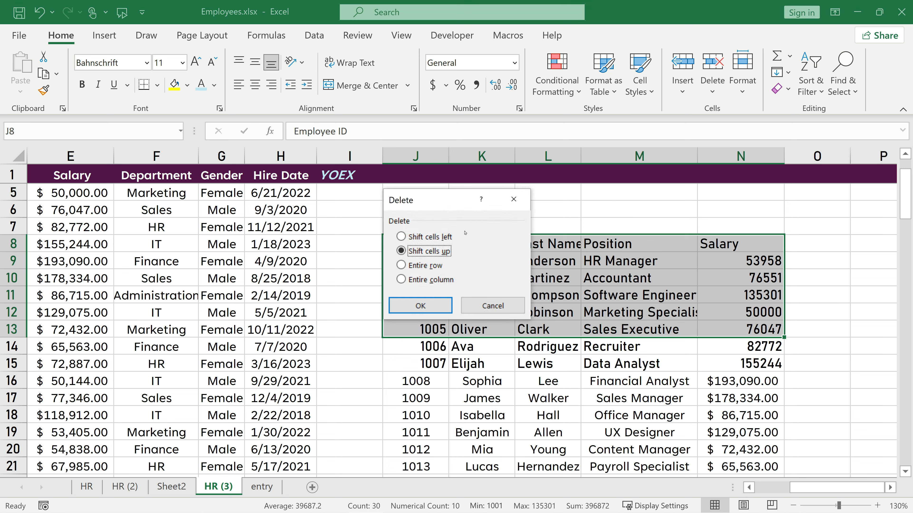
{"action": "left_click_drag", "start_coordinate": [431, 200], "coordinate": [264, 261]}
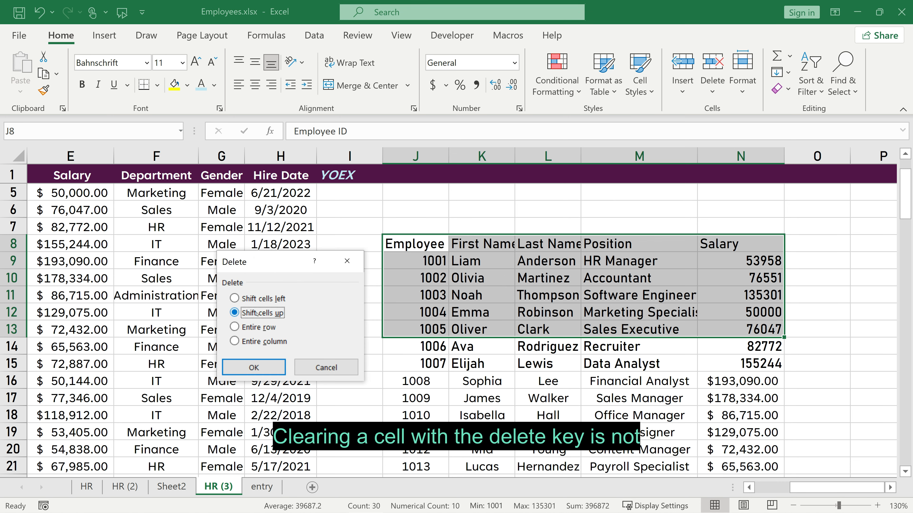
{"action": "left_click", "coordinate": [257, 367]}
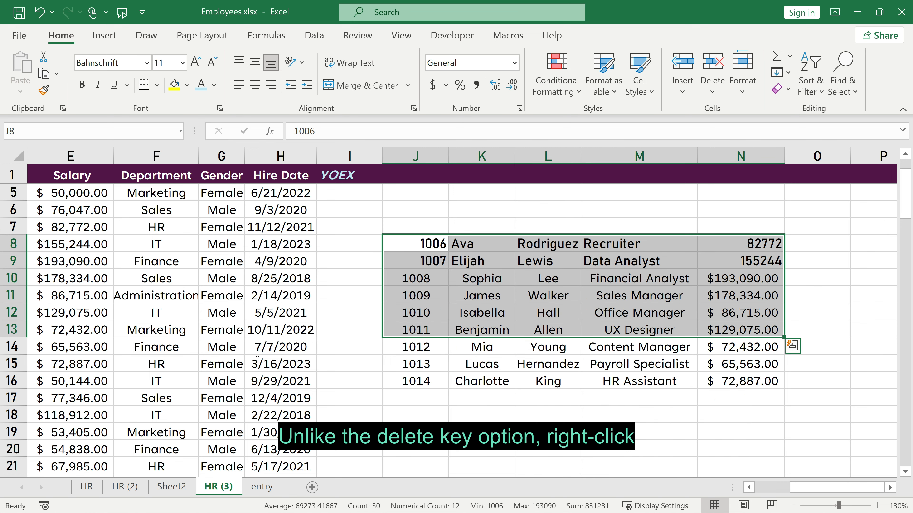
{"action": "right_click", "coordinate": [443, 260]}
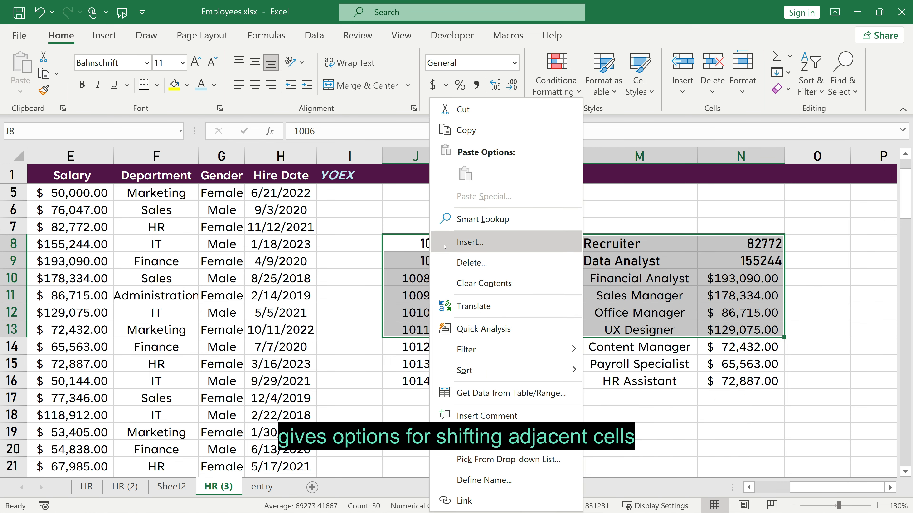
{"action": "left_click", "coordinate": [443, 260]}
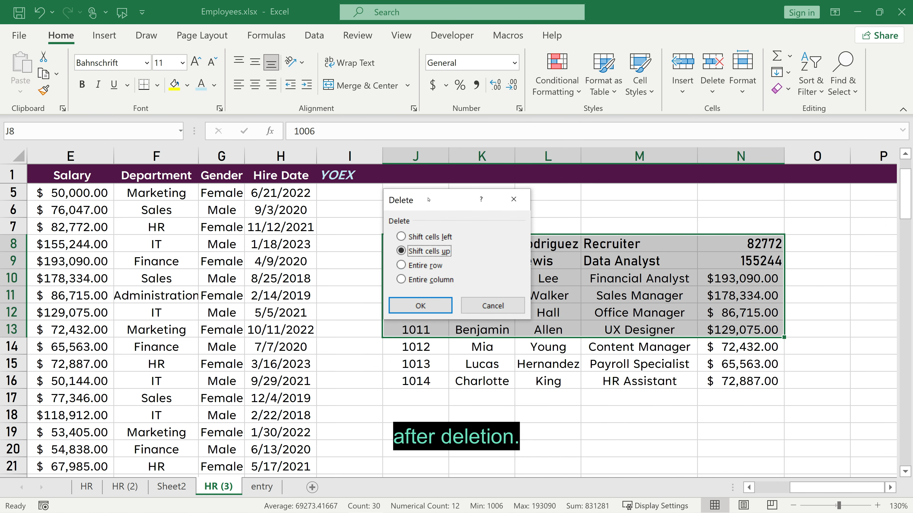